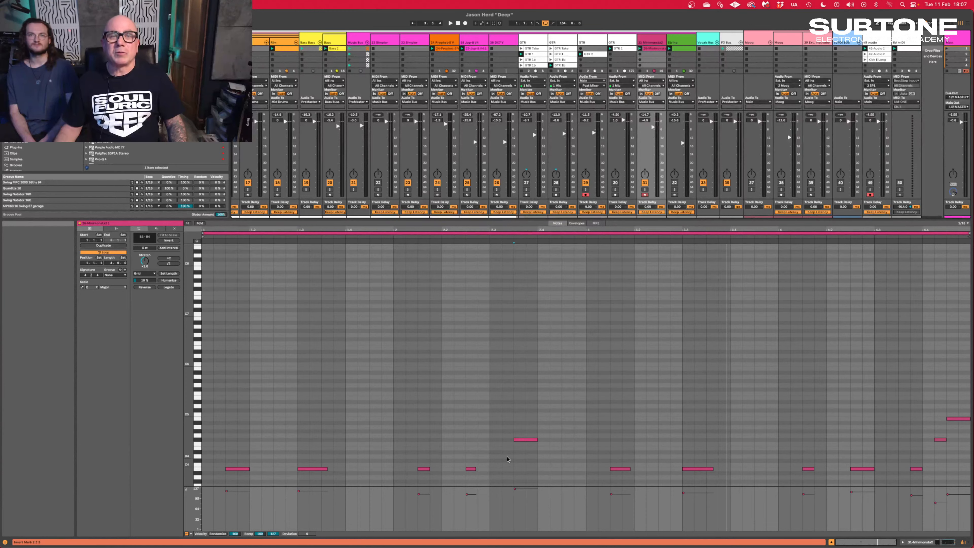
Show the MIDI notes of the clip on the Prophet-5 V track.
scroll(403, 65, left, 5)
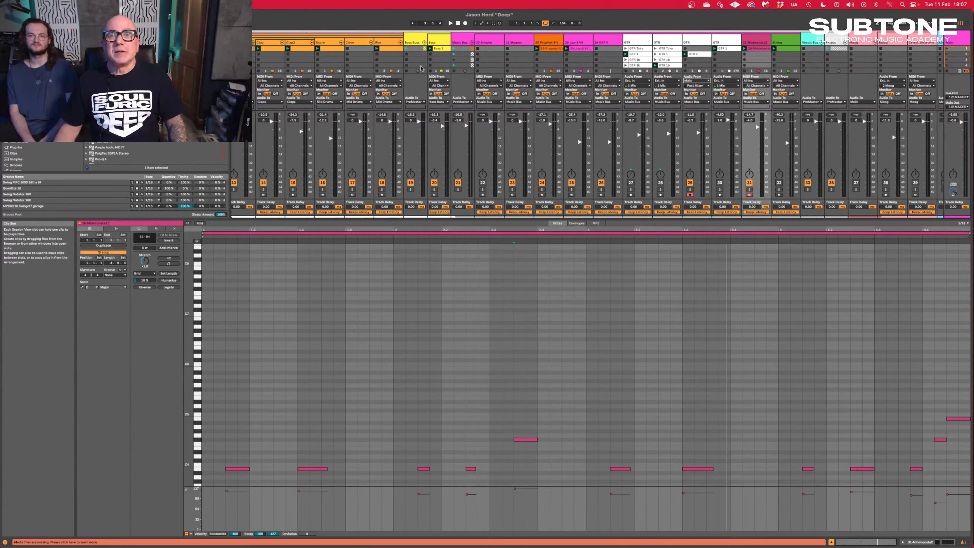
click(490, 37)
click(516, 41)
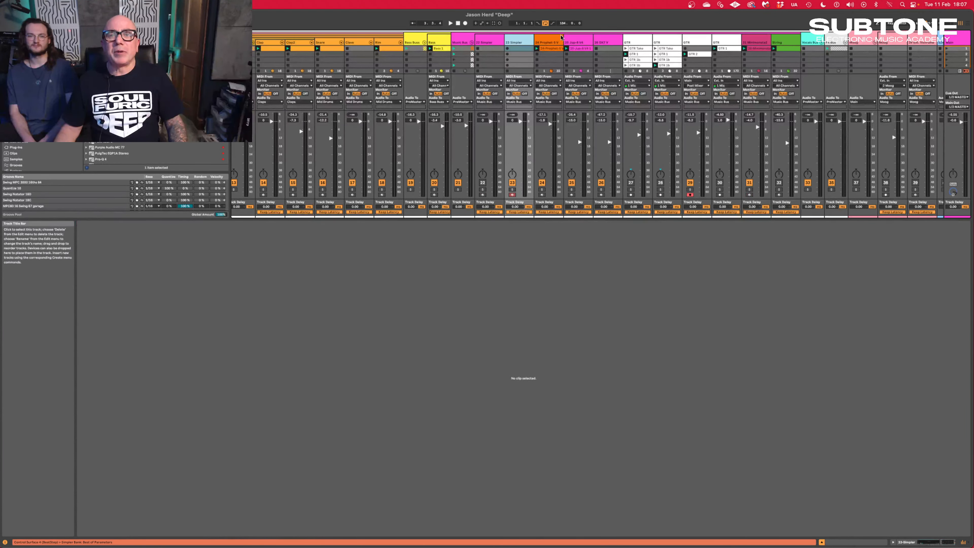
click(553, 48)
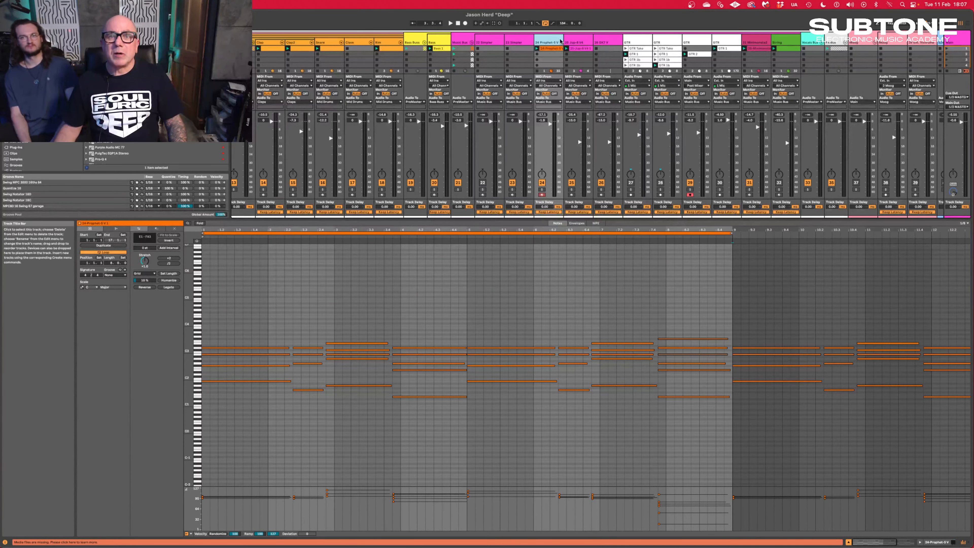
View the Prophet-5 V instrument with its Cool Down The Pad preset and close its window.
key(shift+Tab)
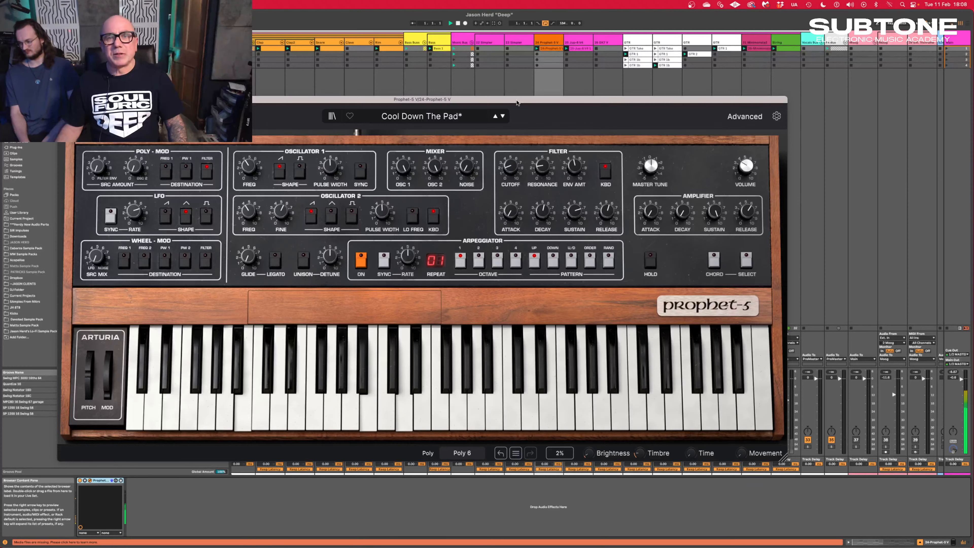
click(521, 91)
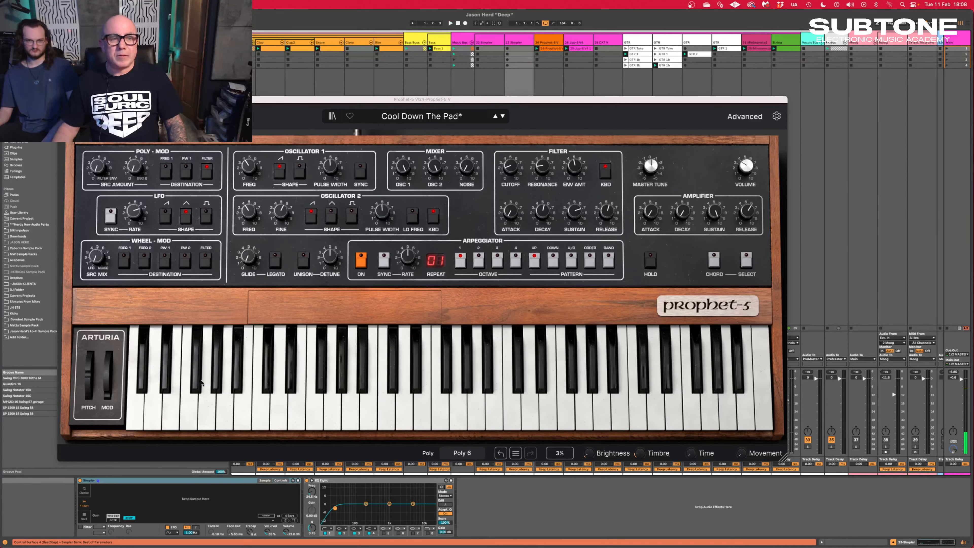
click(62, 100)
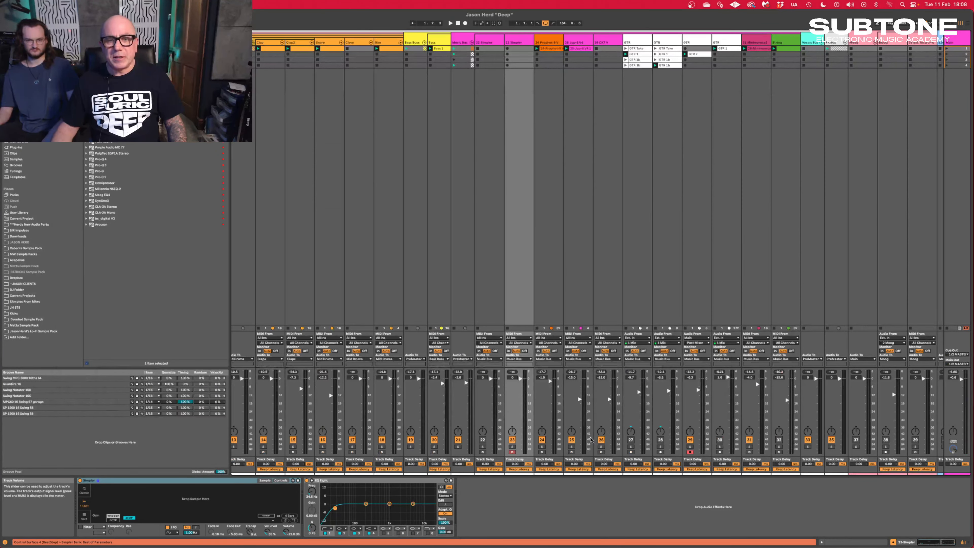
Play back the drums with the Prophet-5 V and Bass tracks muted.
click(542, 441)
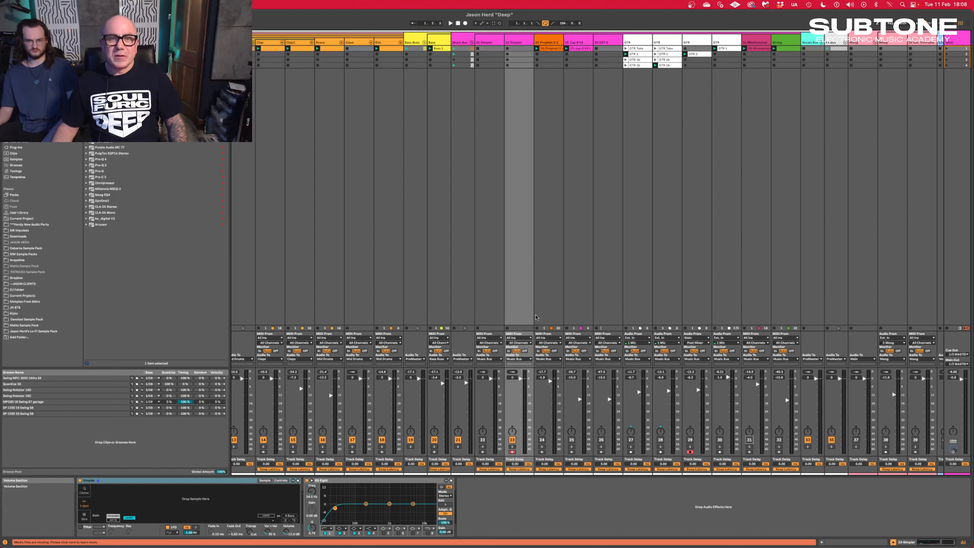
key(space)
key(space)
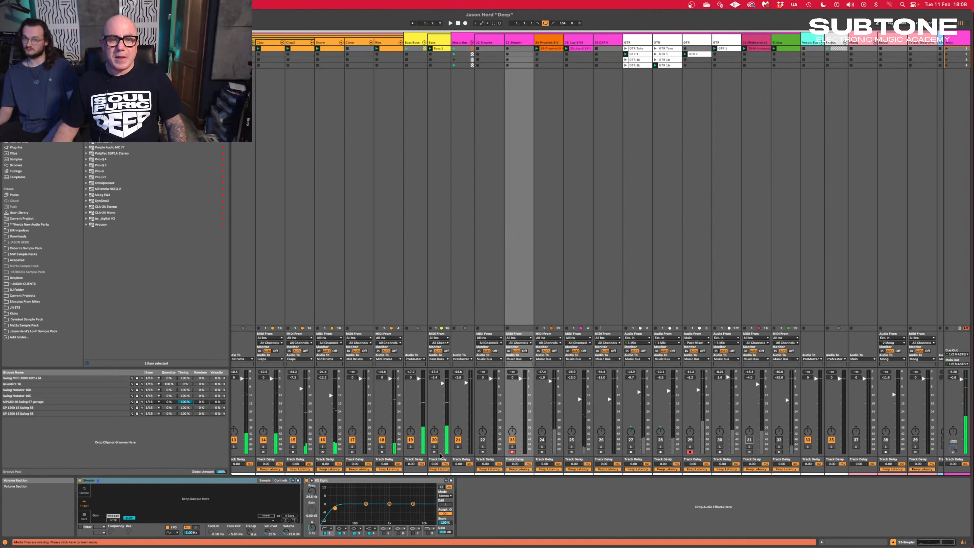
click(434, 440)
key(space)
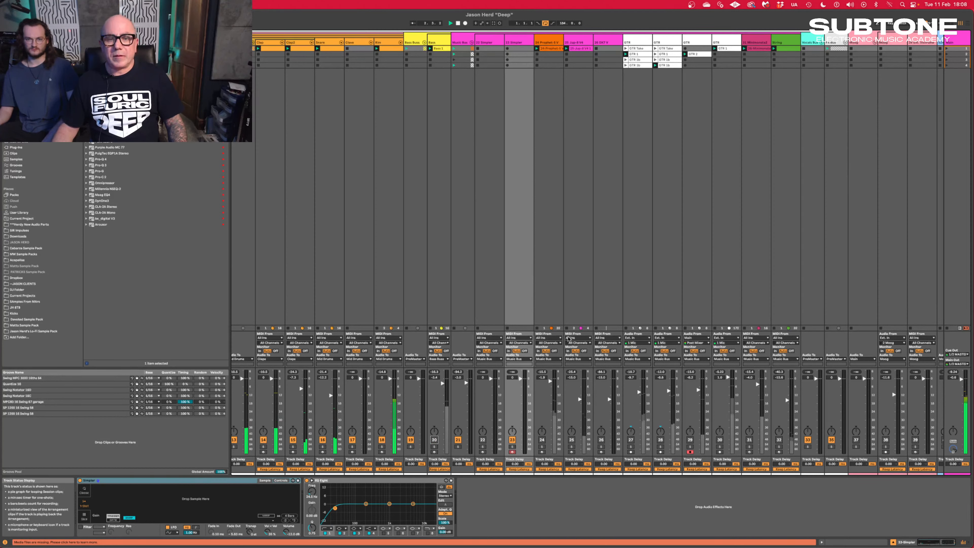
Bring the Prophet-5 V track back in during playback and lower its volume slightly.
click(542, 440)
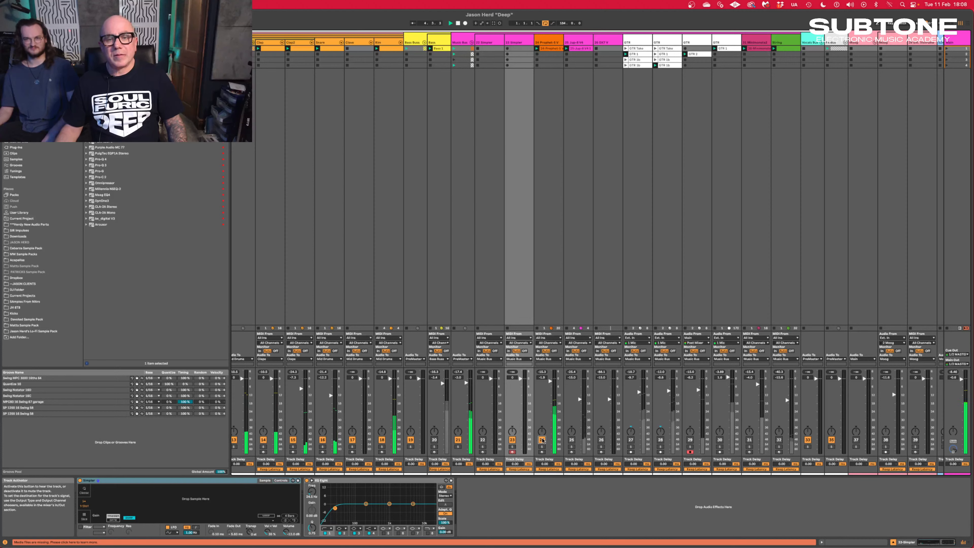
drag(554, 397, 554, 401)
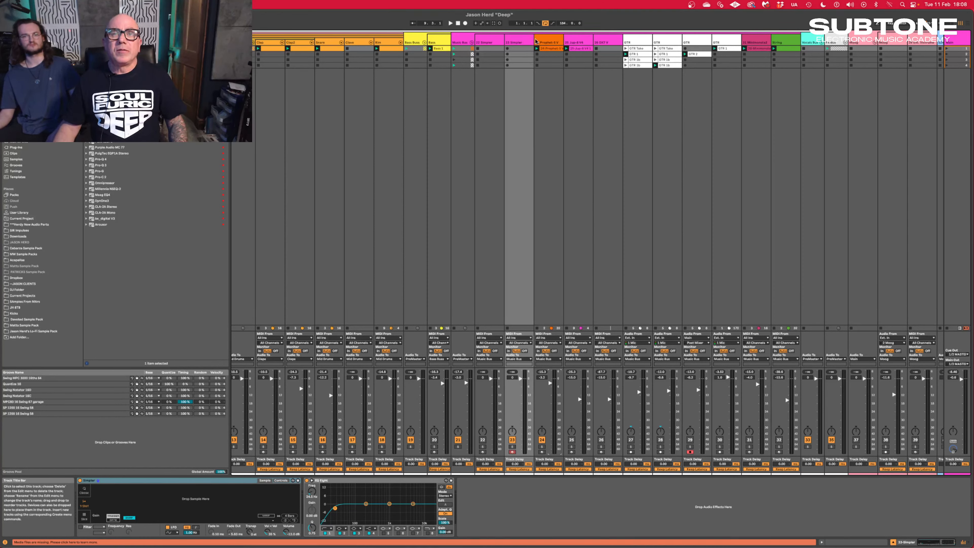
click(549, 43)
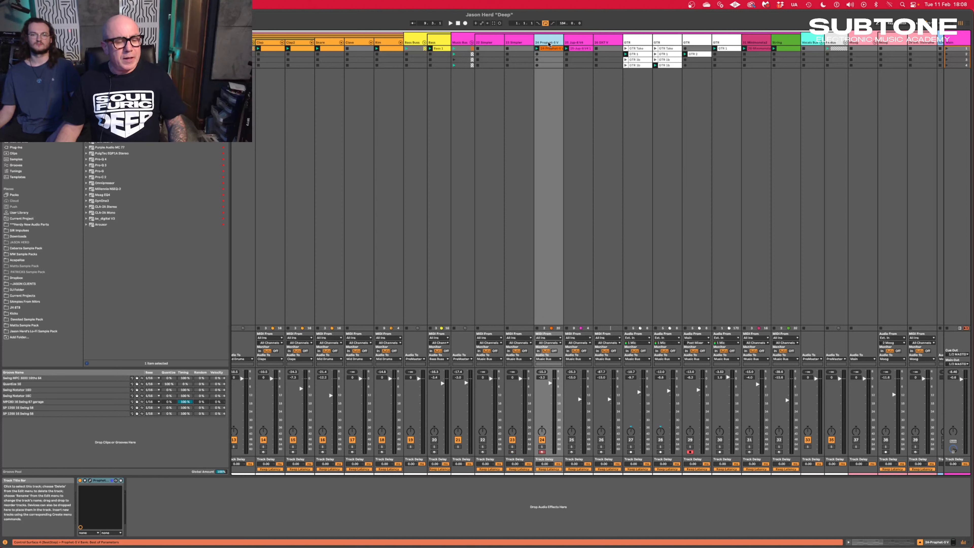
Unmute the Bass track, start playback and open its Trilian instrument with the window clear of the top of the mixer.
click(436, 43)
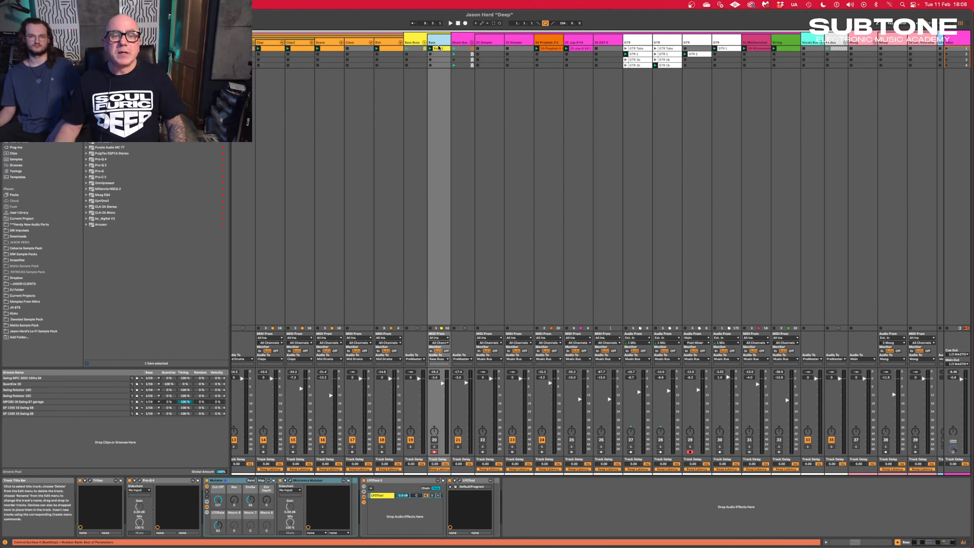
click(433, 441)
key(space)
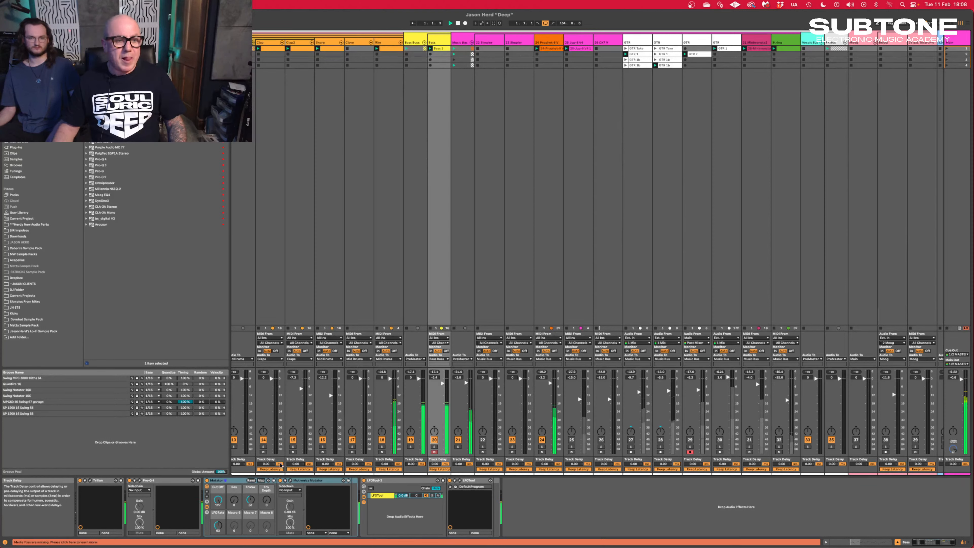
click(91, 481)
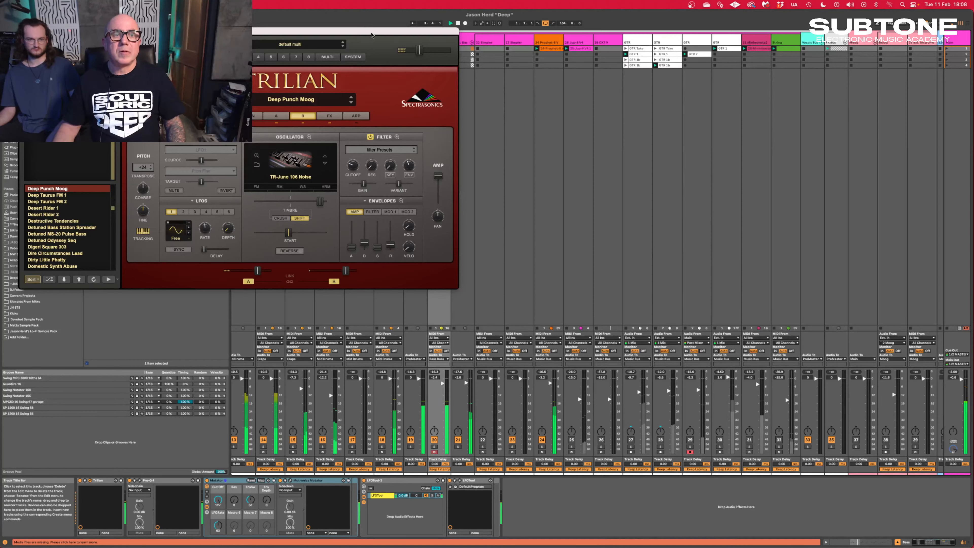
drag(371, 34, 404, 105)
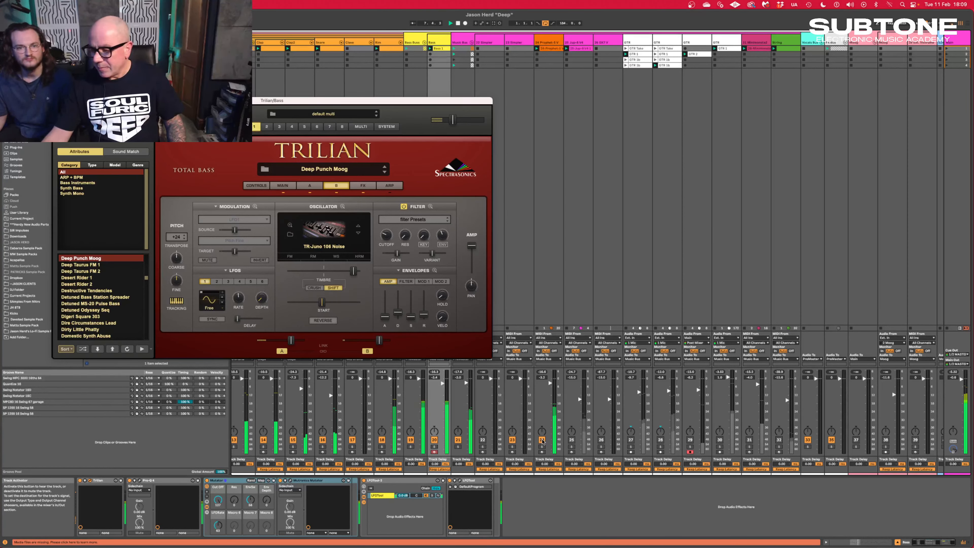
Listen to the bass with the Prophet-5 V track muted, view layer A of the Deep Punch Moog patch and close Trilian.
click(542, 441)
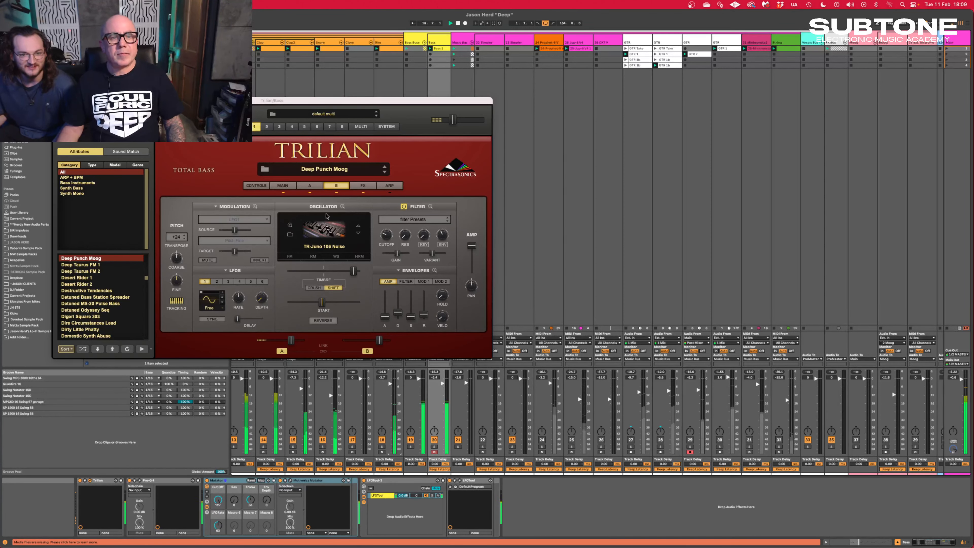
click(307, 185)
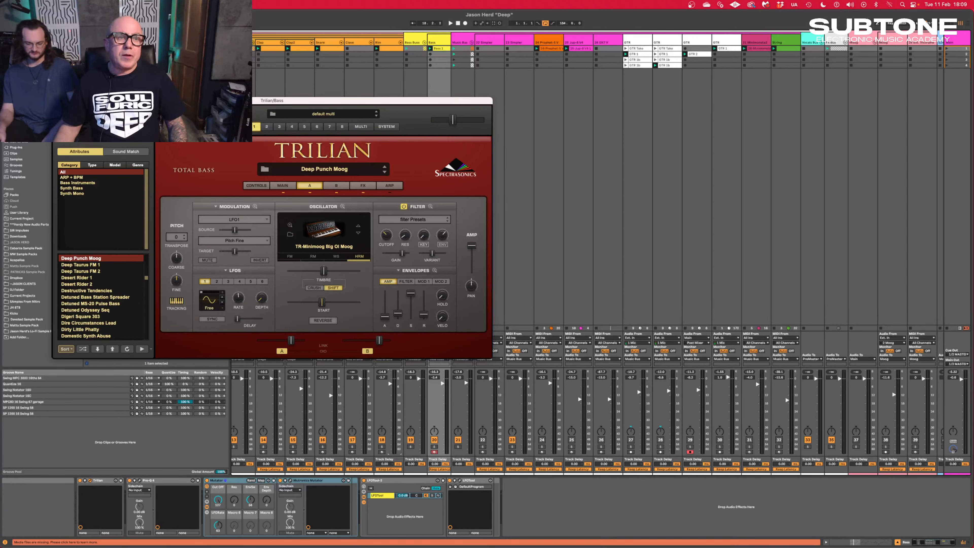
click(56, 100)
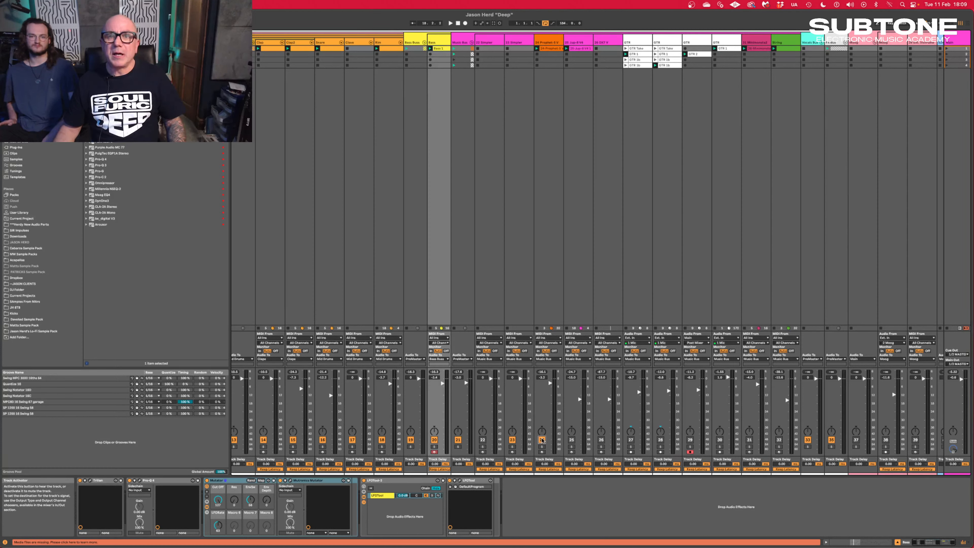
Unmute the Jup-8 V4 track, solo it during playback, and view its Neg Sync preset.
click(573, 46)
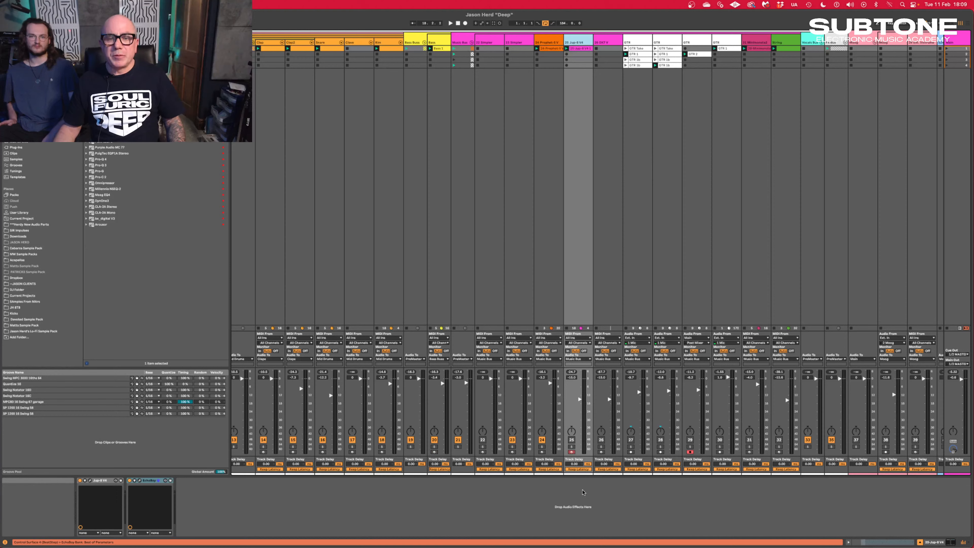
key(space)
click(571, 439)
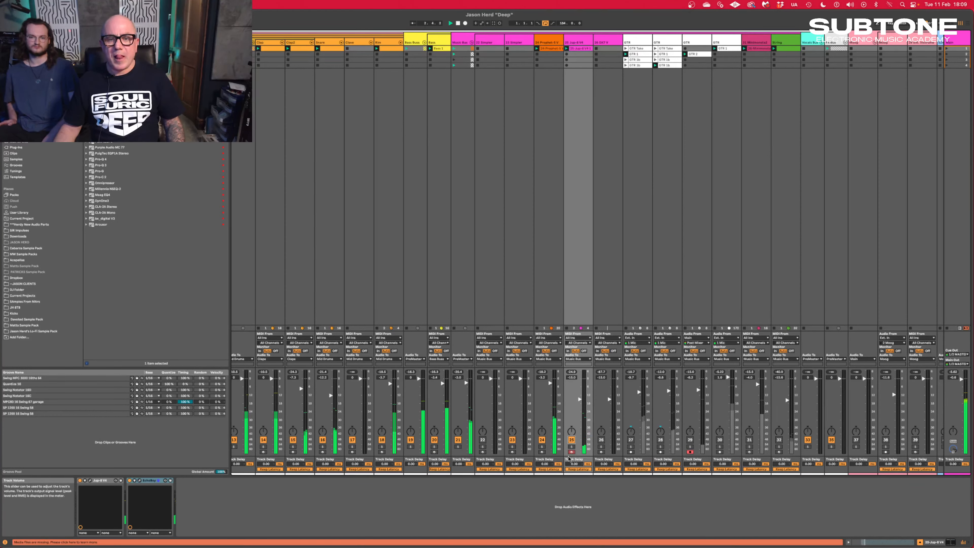
click(571, 446)
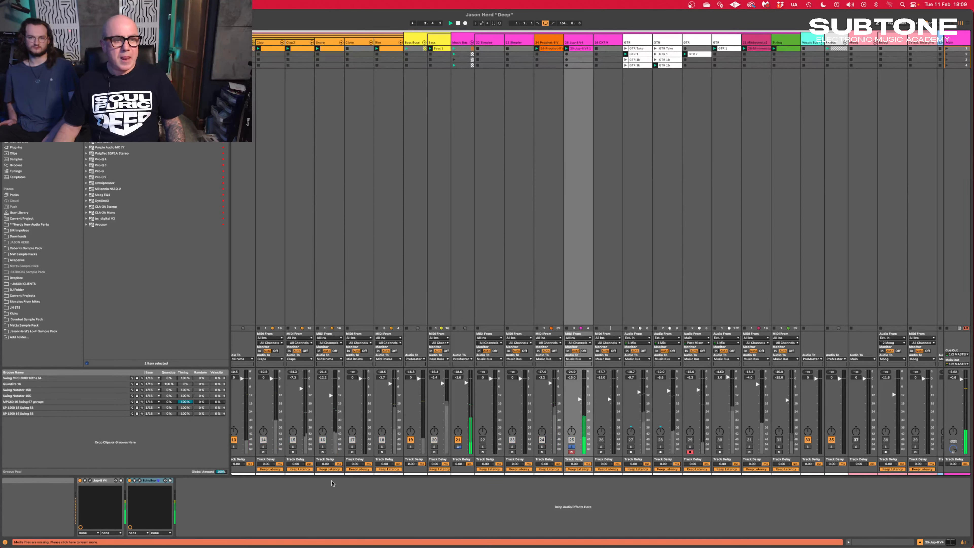
click(90, 480)
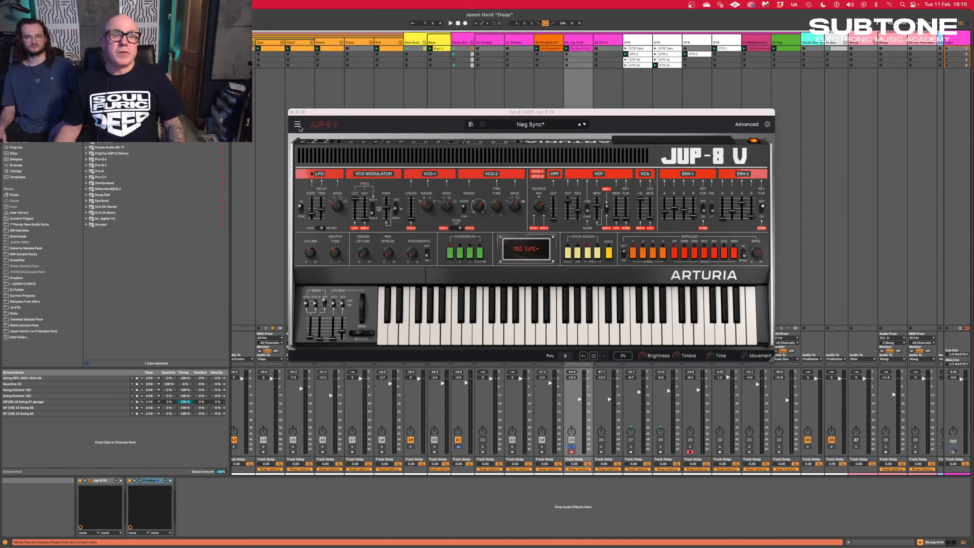
click(292, 112)
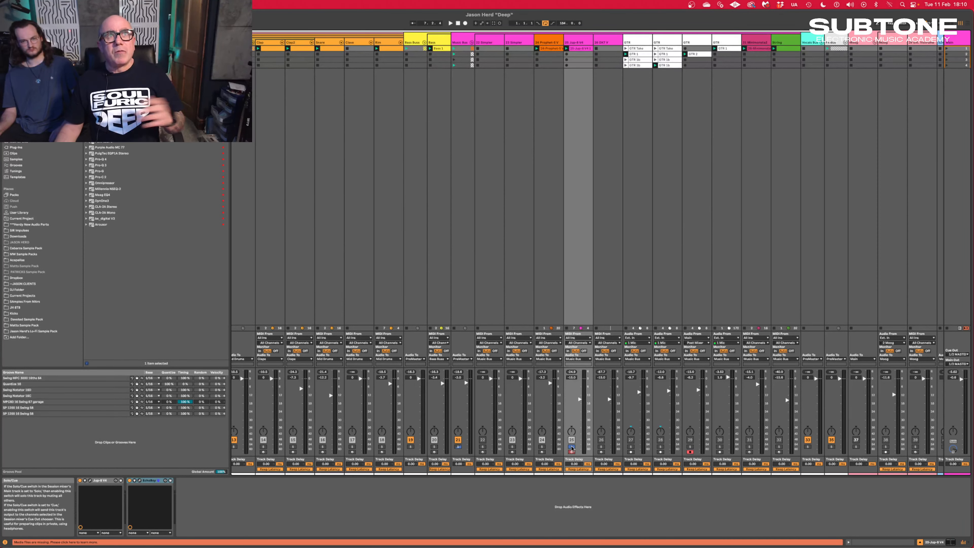
Play the full mix and compare the Jup-8 V4 part with and without the Prophet-5 V track.
key(space)
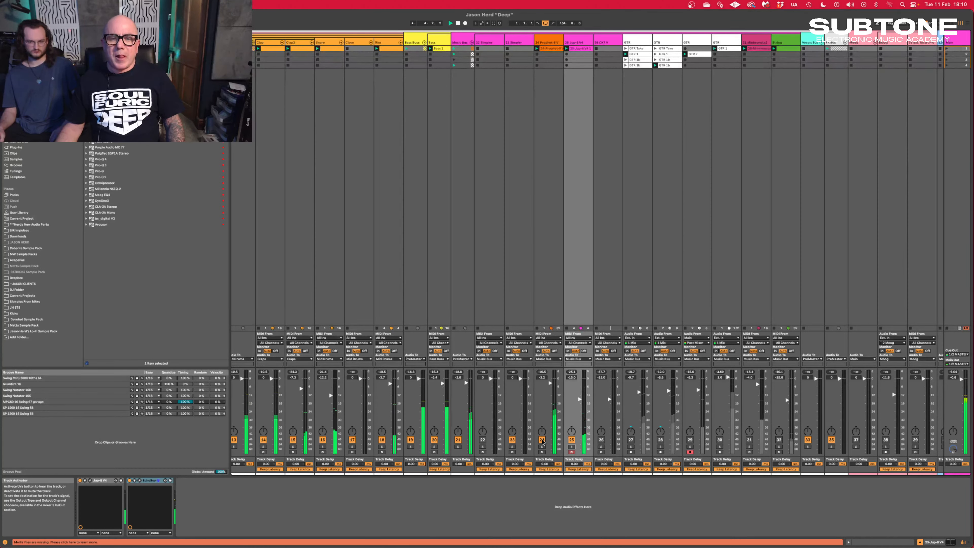
click(542, 441)
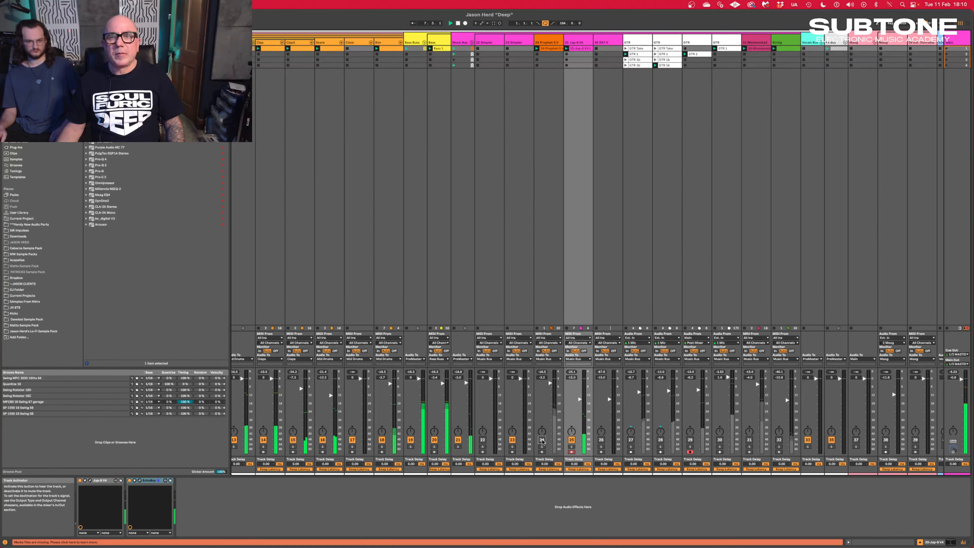
click(542, 441)
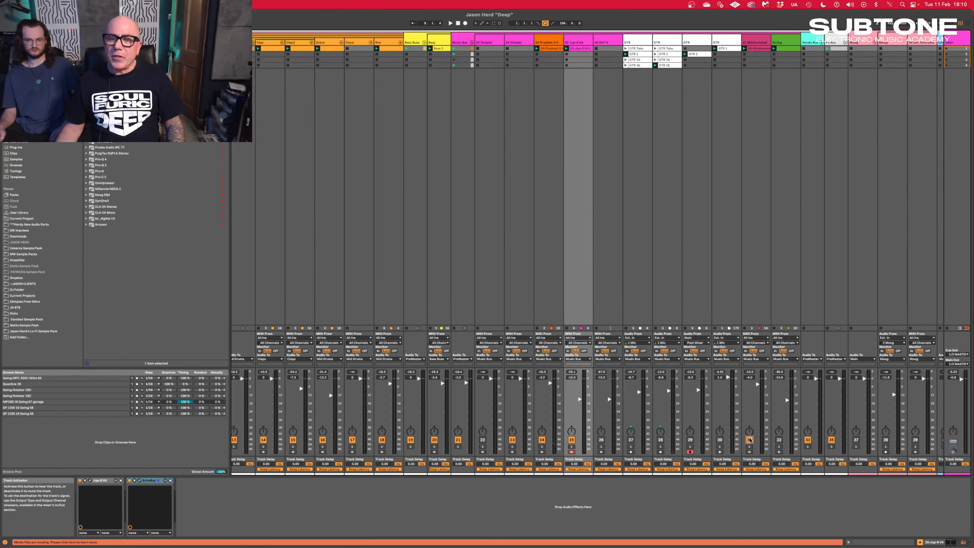
Open the Minimonsta2 instrument on track 31 and move its window so the track's mixer controls are accessible.
click(754, 42)
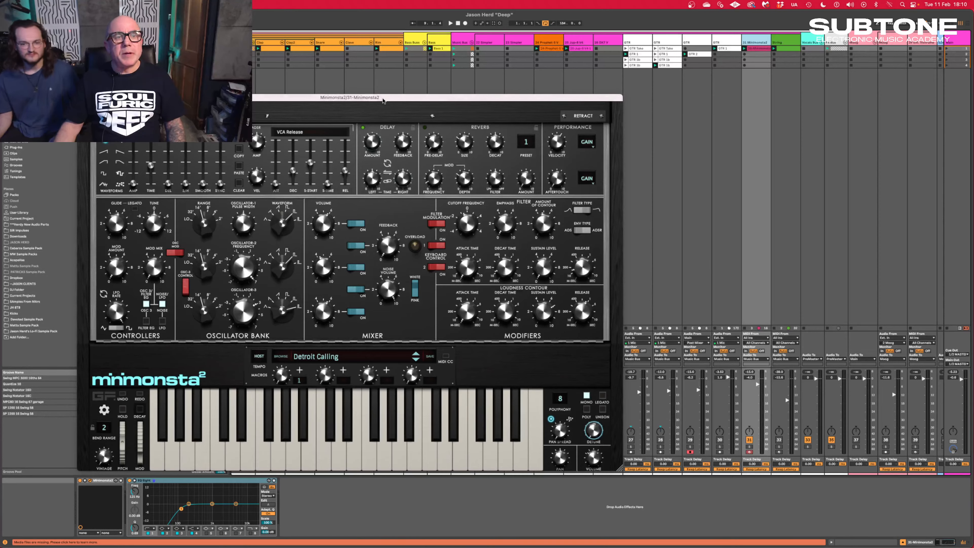
drag(383, 101, 551, 110)
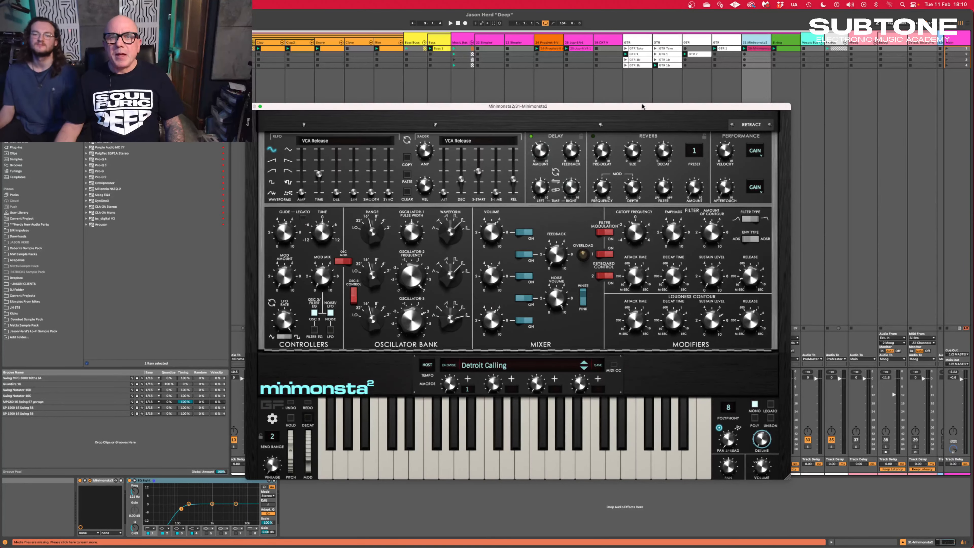
drag(642, 106, 621, 97)
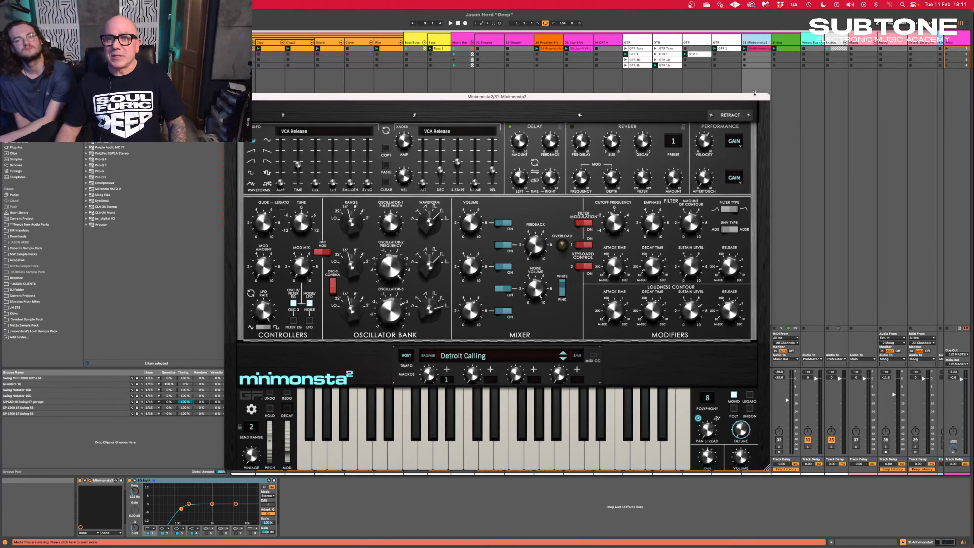
drag(744, 99, 634, 63)
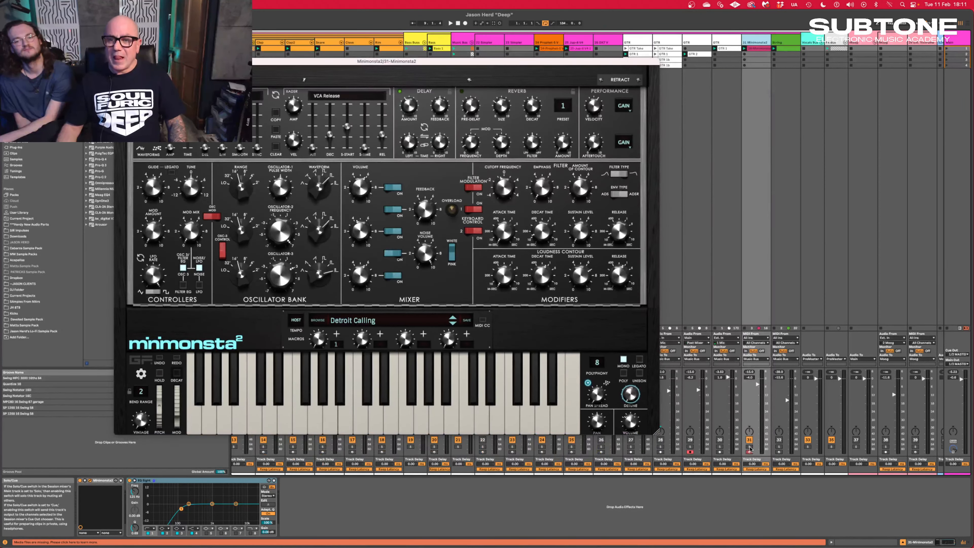
Play the mix with the Minimonsta2 part and shift its window away from the neighbouring tracks.
key(space)
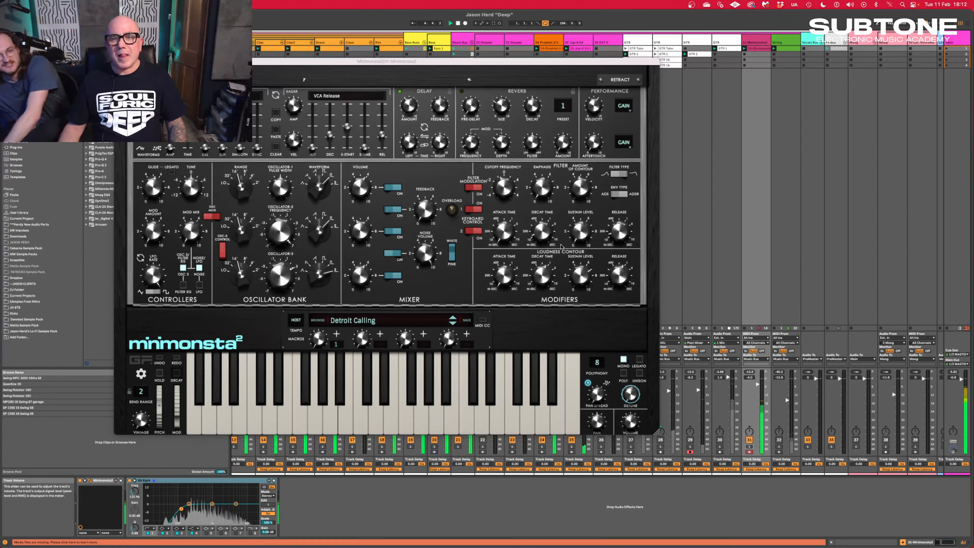
key(space)
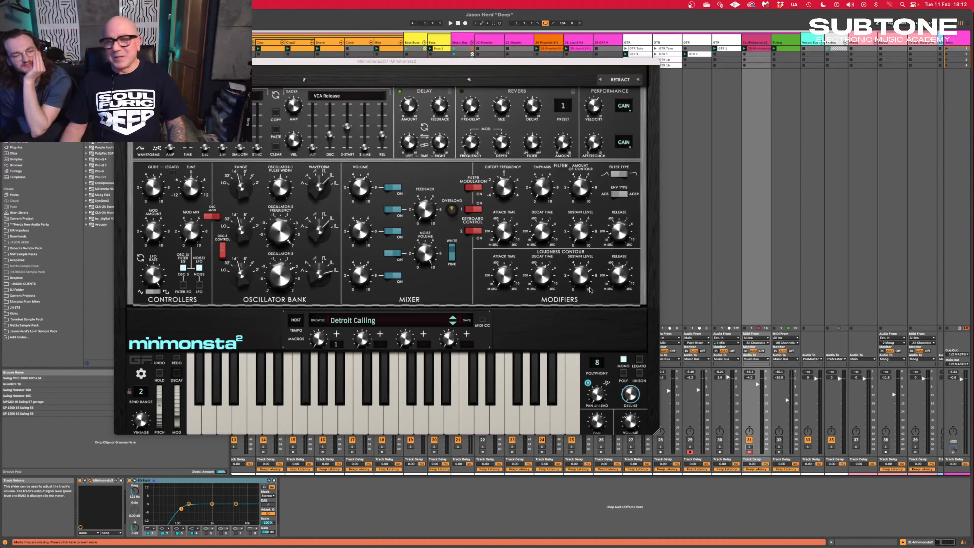
drag(553, 61, 485, 79)
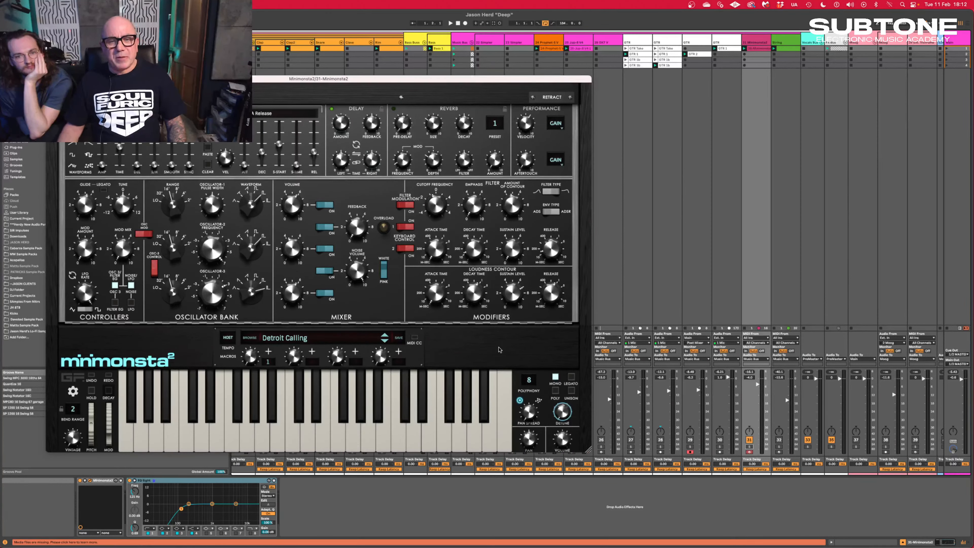
key(space)
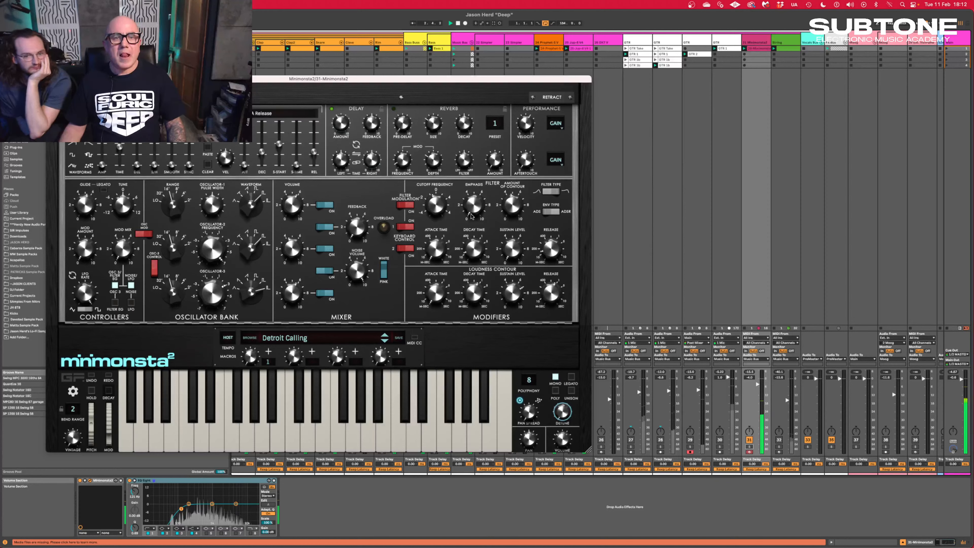
Adjust the Minimonsta2's filter cutoff frequency and its loudness contour release while its part plays.
drag(441, 203, 442, 199)
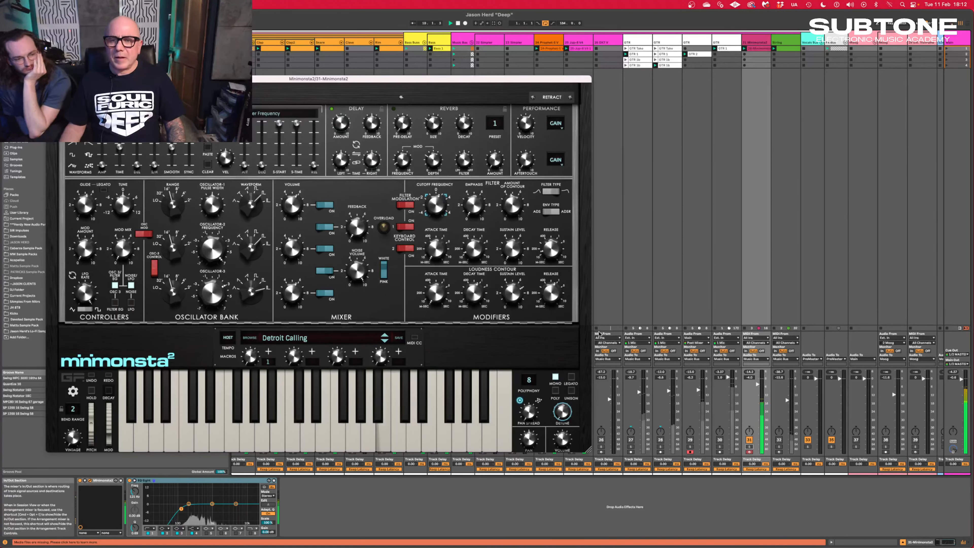
drag(548, 298, 548, 301)
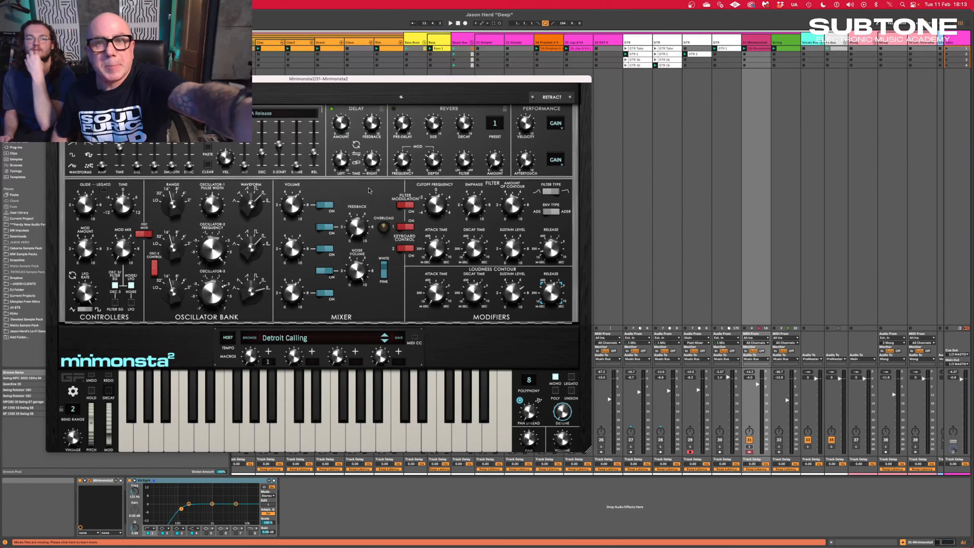
Play the mix with GTR track 27 unmuted, solo that track, and close the Minimonsta2 window.
click(635, 445)
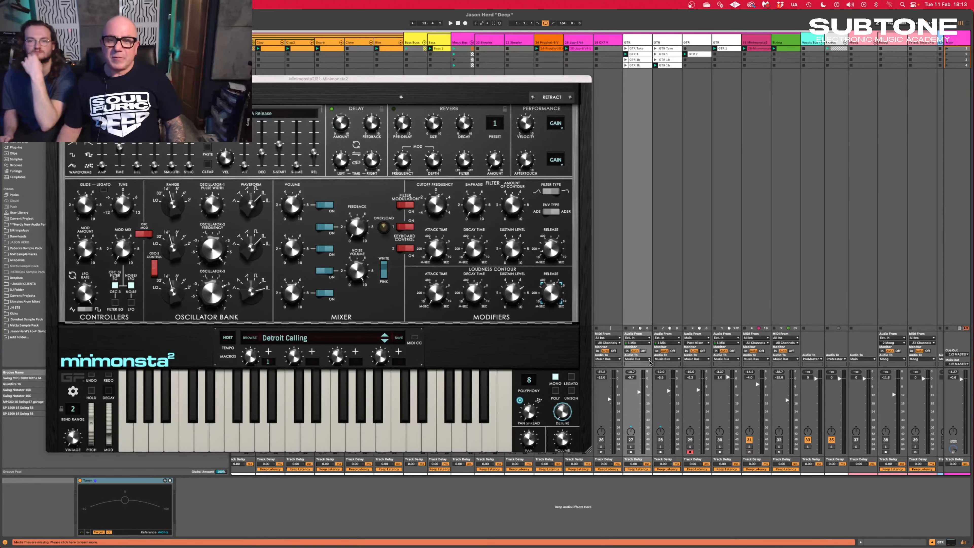
key(space)
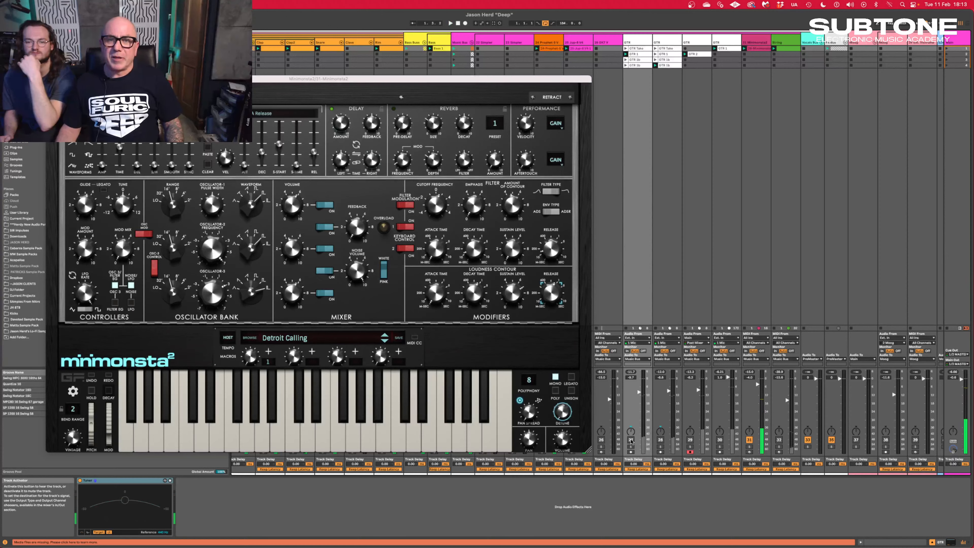
click(630, 440)
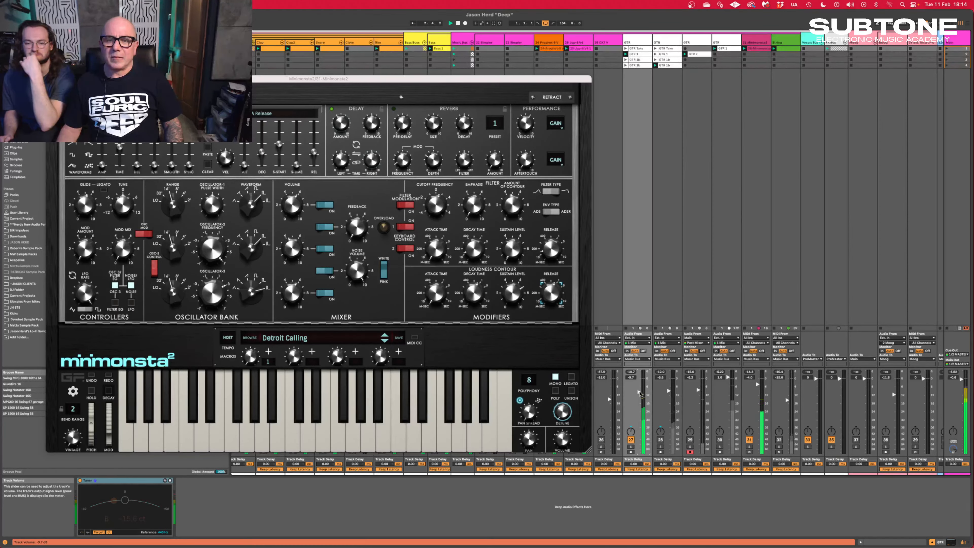
click(631, 446)
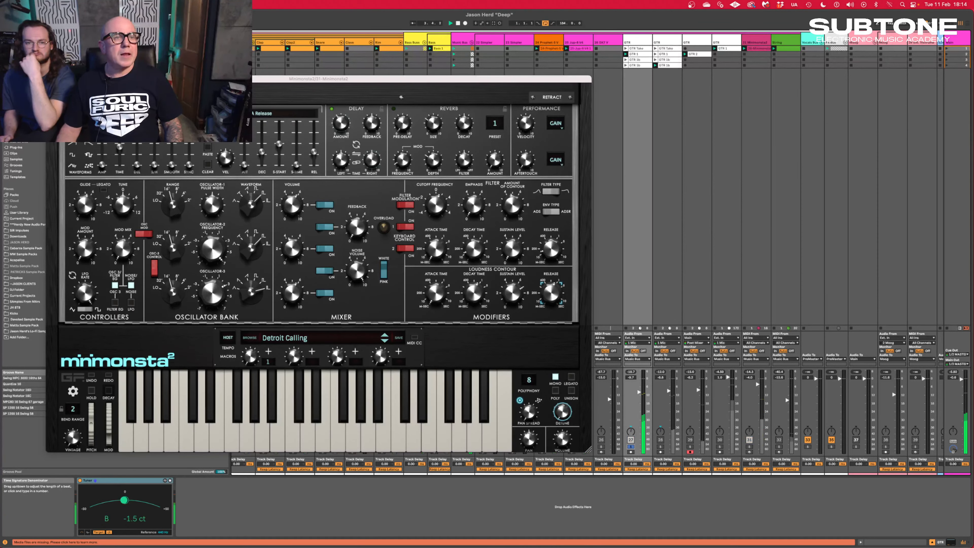
click(51, 78)
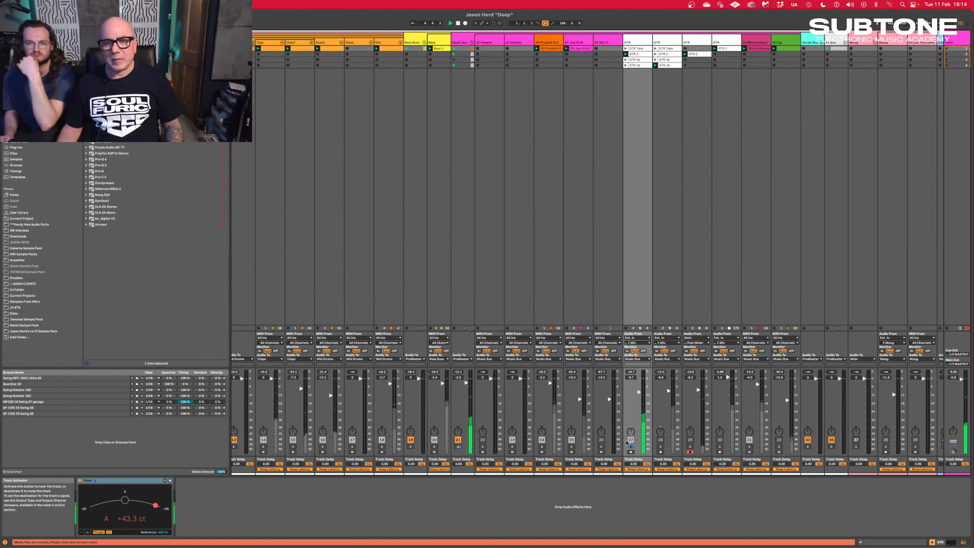
Unsolo GTR track 27, lower its volume in the full mix, and mute it.
click(631, 447)
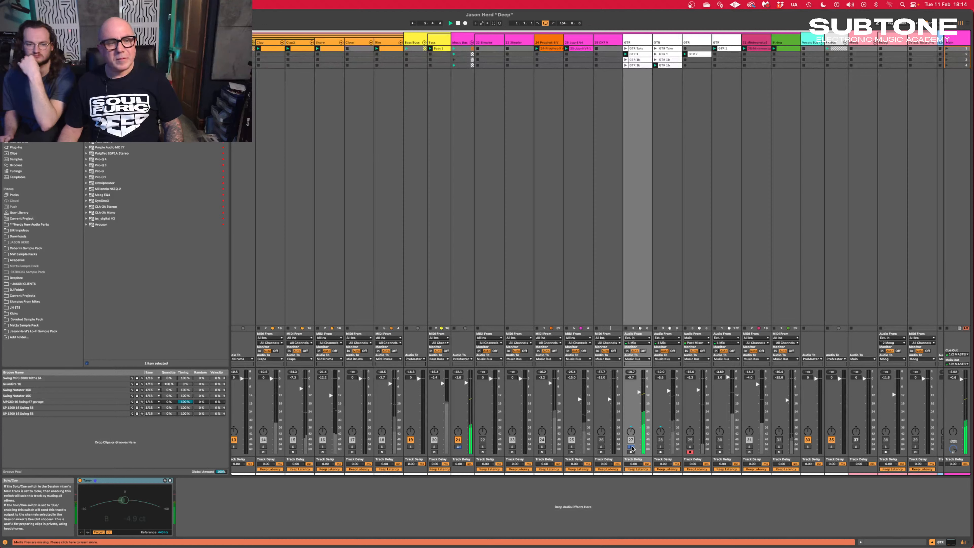
drag(639, 393, 639, 396)
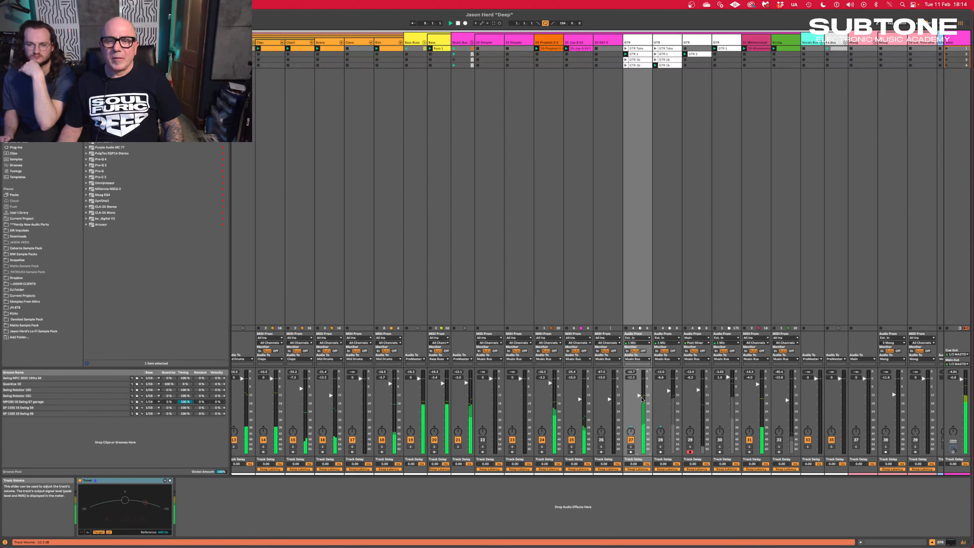
click(631, 440)
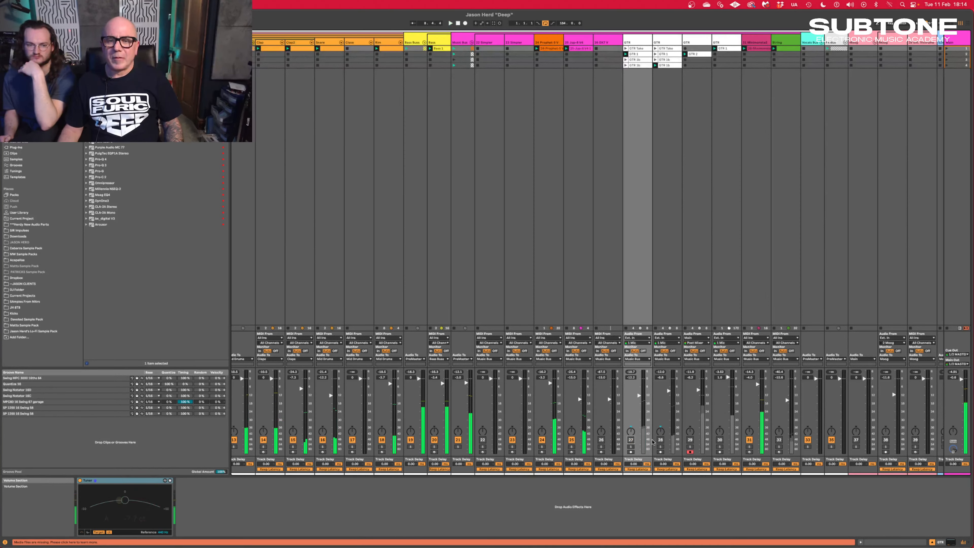
Audition GTR track 28 in the mix, unmute GTR track 29, and listen to track 29 in solo before unsoloing it.
click(661, 440)
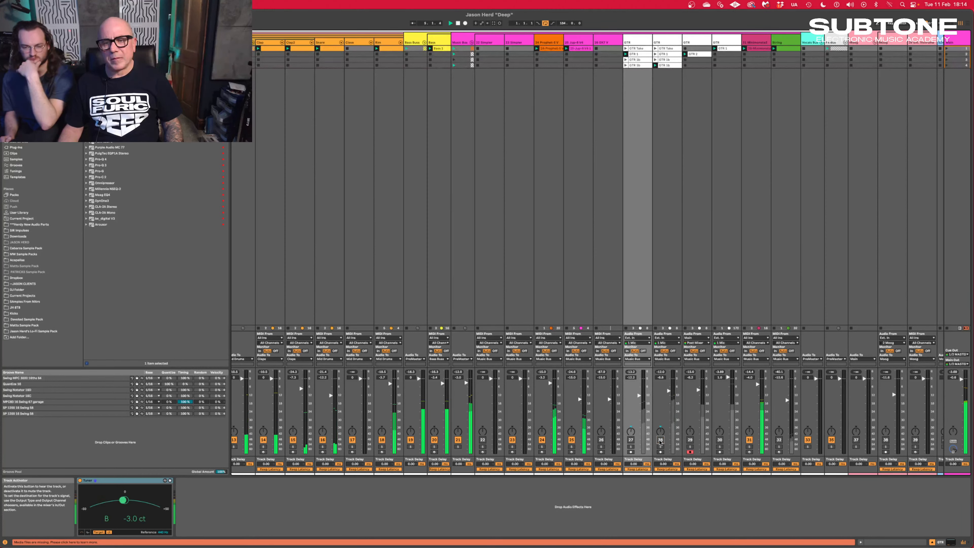
key(space)
click(690, 440)
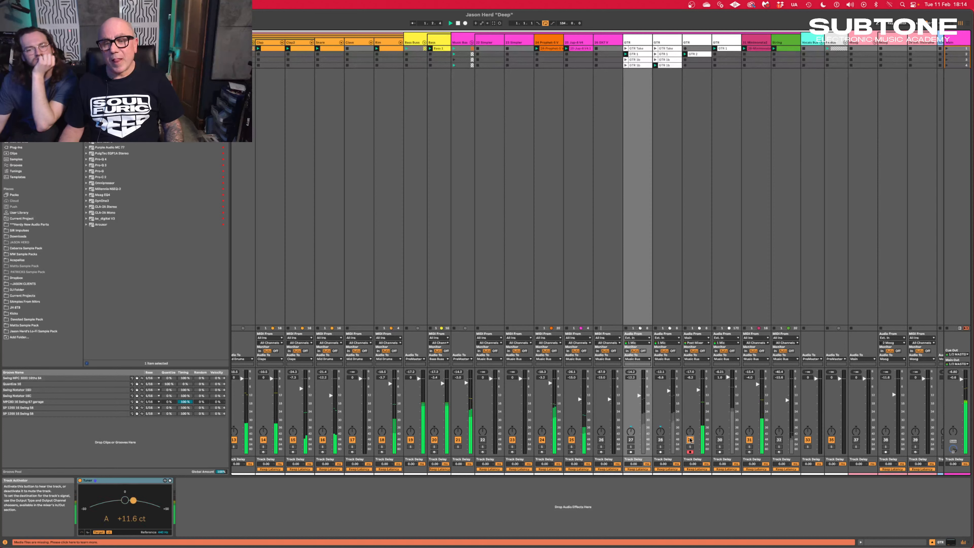
click(691, 447)
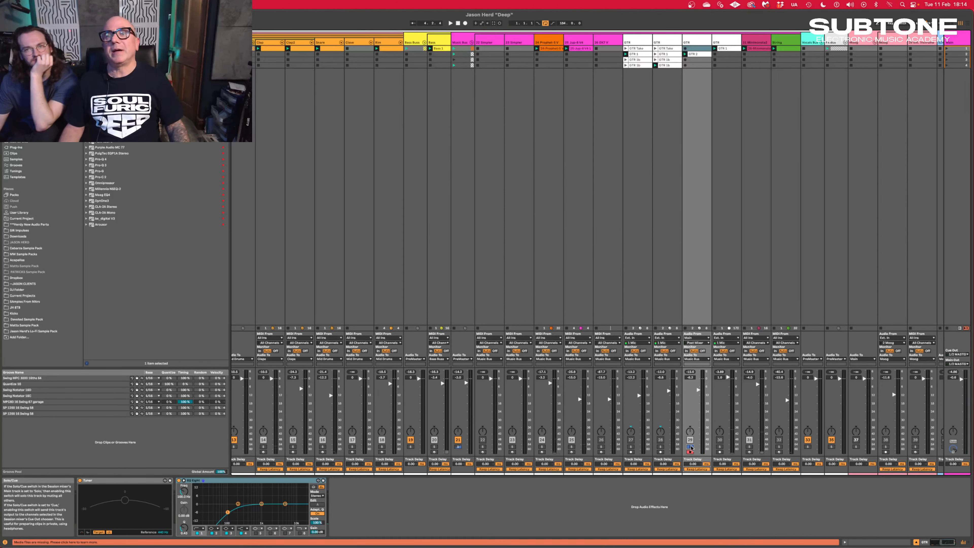
click(690, 447)
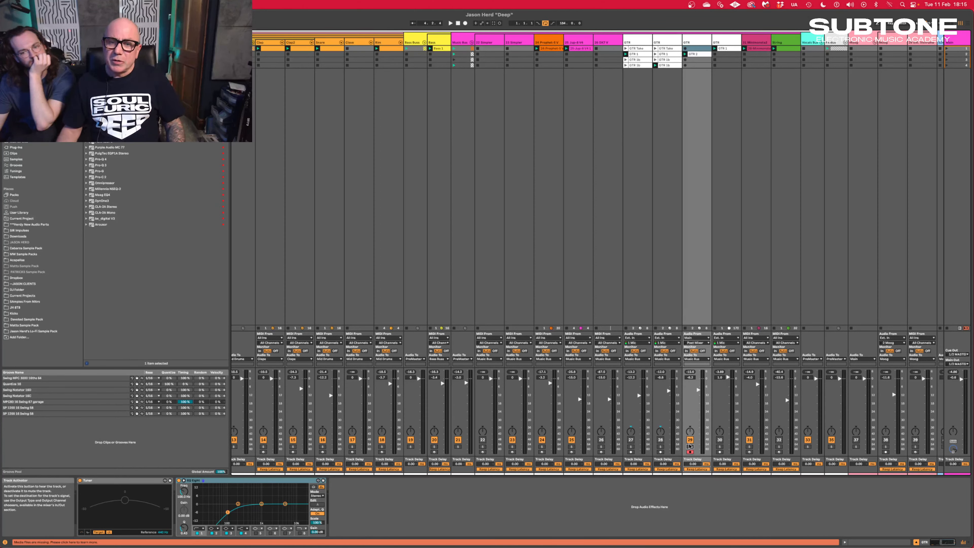
Play the mix with GTR track 29, unmute GTR track 27, and lower track 27's volume to -14.7 dB.
key(space)
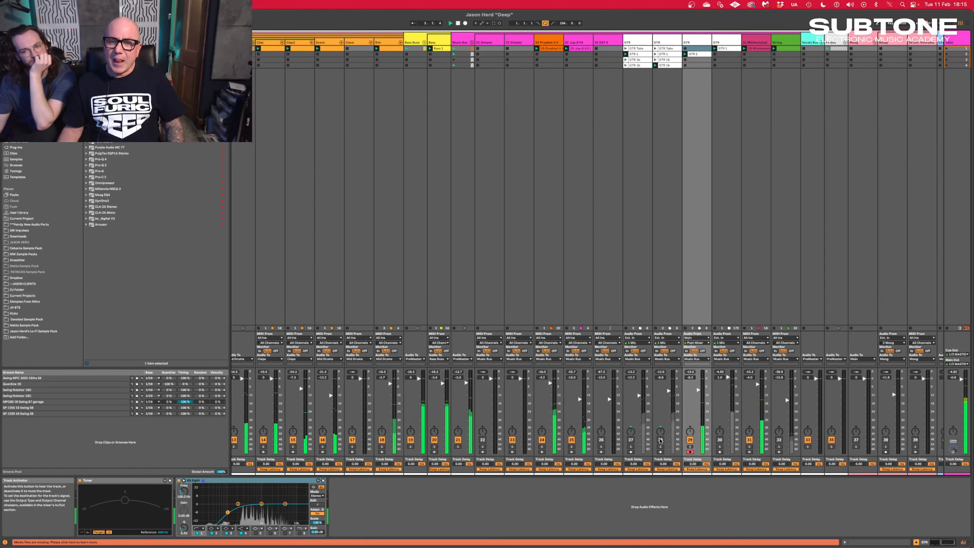
click(630, 439)
drag(639, 396, 639, 399)
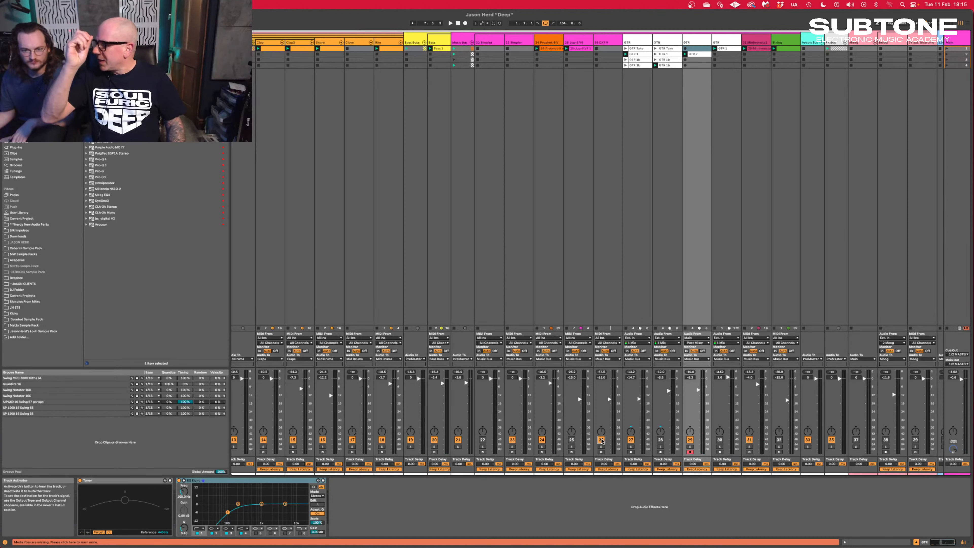
Play the mix from the start and bring the Jup-8 V4 and Prophet-5 V tracks back in.
key(space)
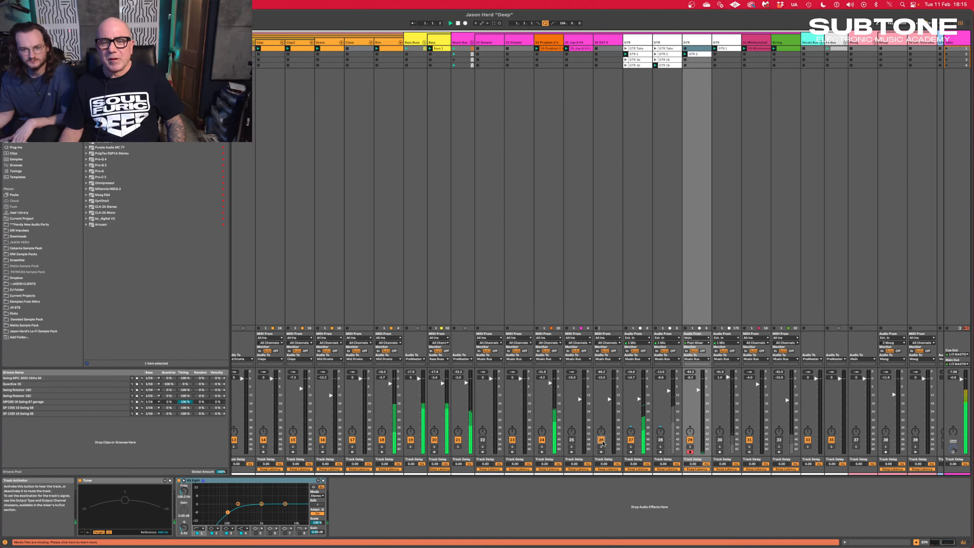
click(573, 441)
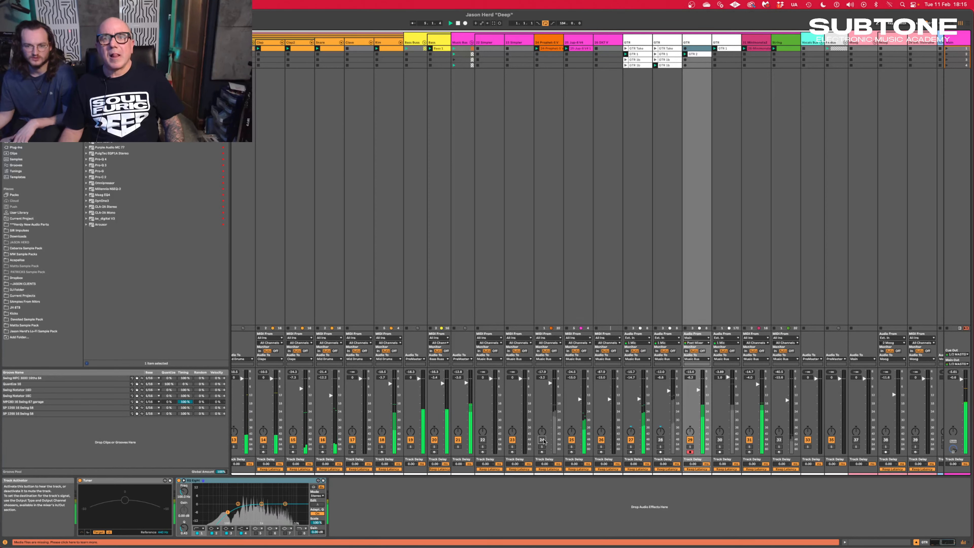
click(543, 440)
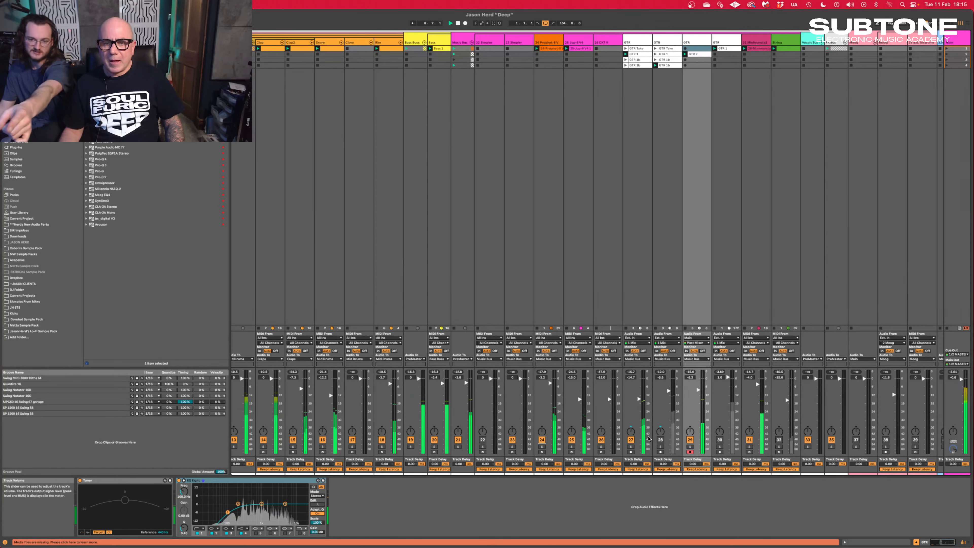
Mute GTR track 27, unmute GTR track 30, and lower track 30's volume in the mix.
click(630, 439)
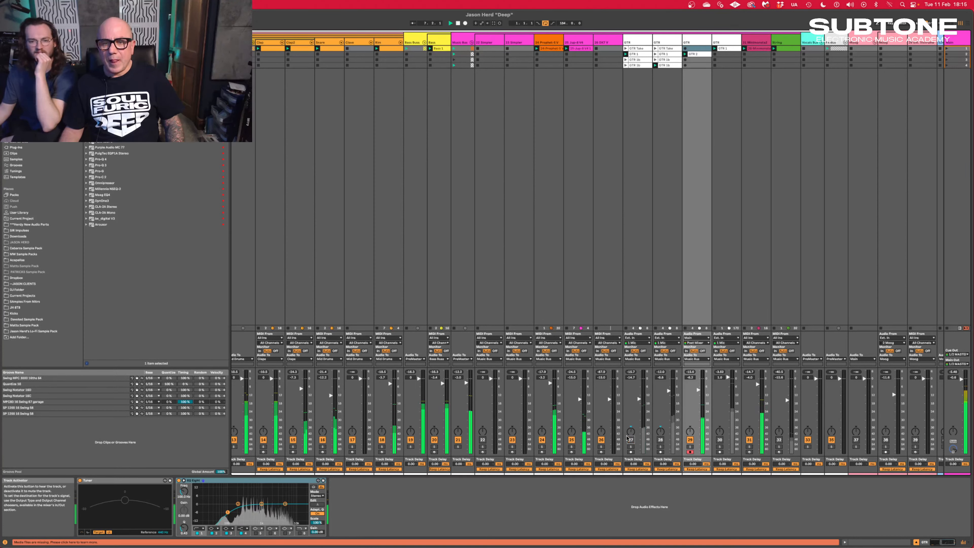
click(721, 440)
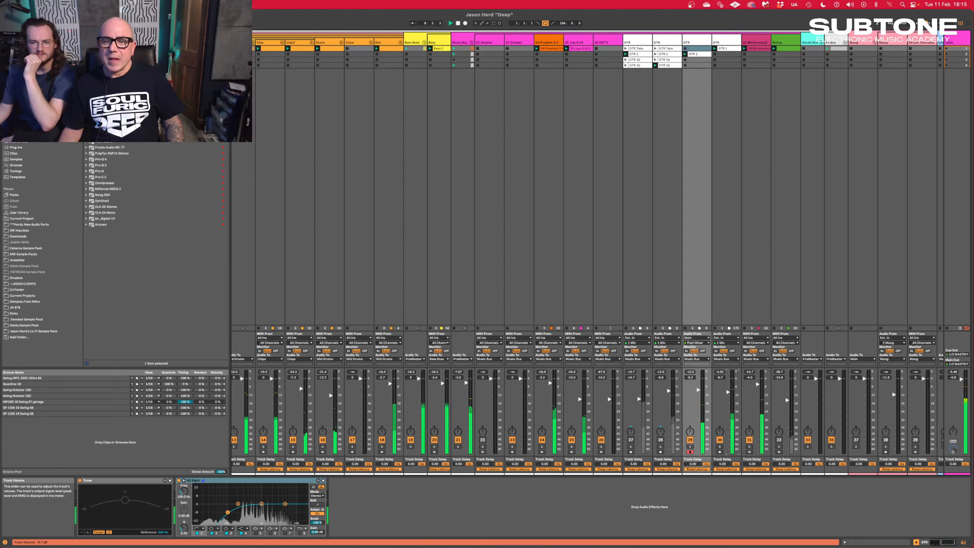
drag(728, 379, 728, 386)
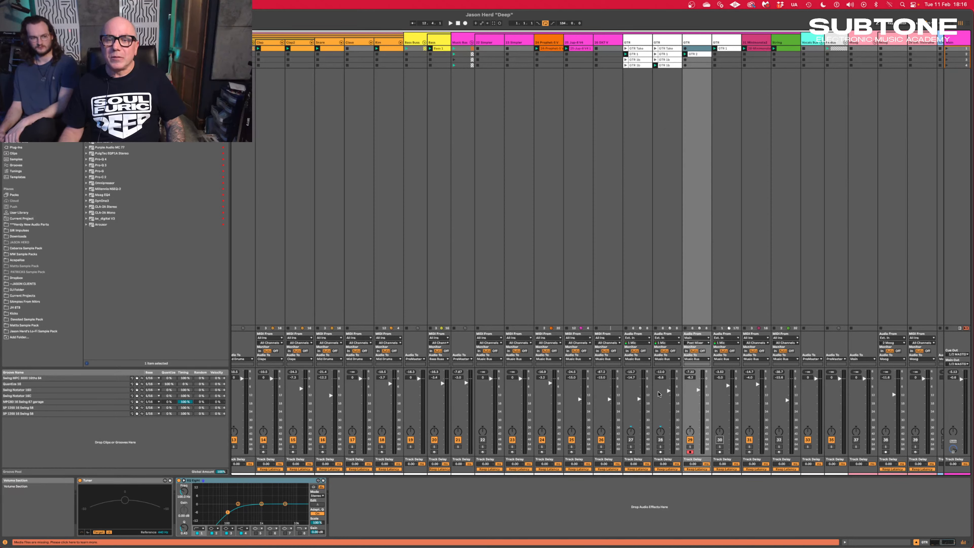
Play the mix, unmute GTR track 27, and solo it.
key(space)
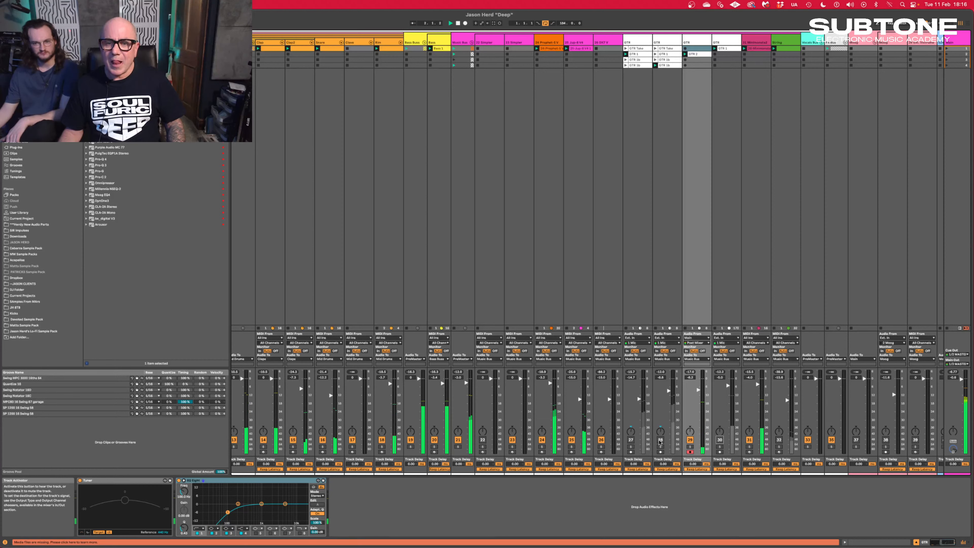
click(631, 440)
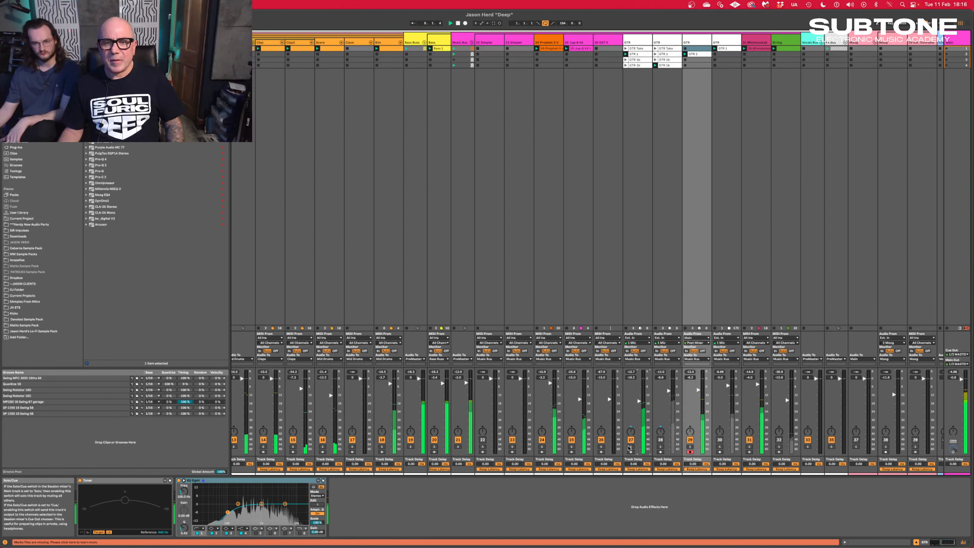
click(630, 448)
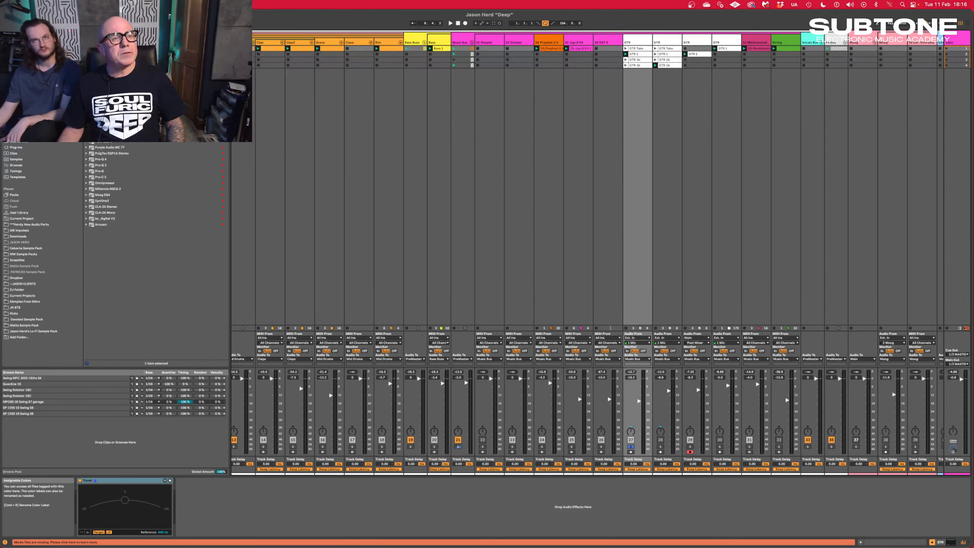
Load the colour-tagged DS Tantra 2 effect onto GTR track 27 and move its window so its controls are accessible.
click(17, 64)
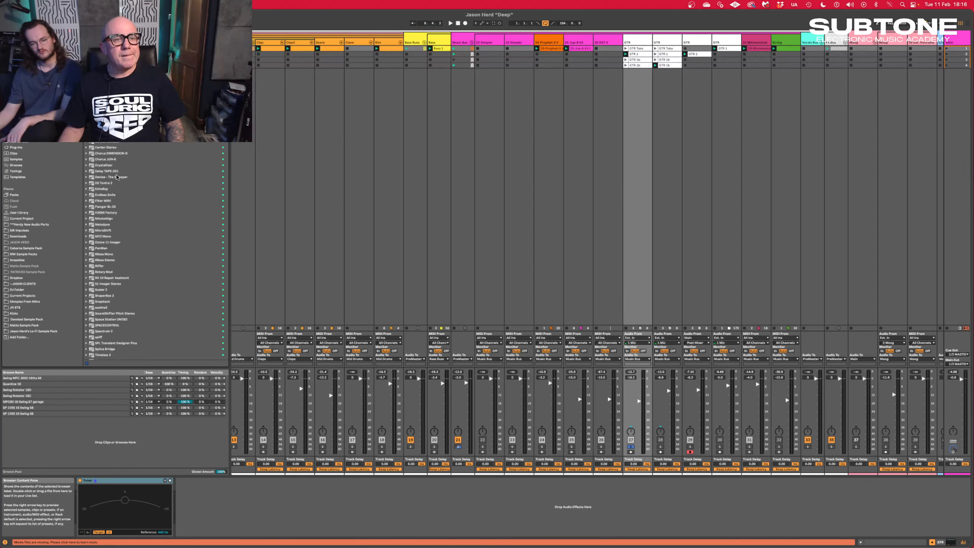
click(110, 184)
key(Return)
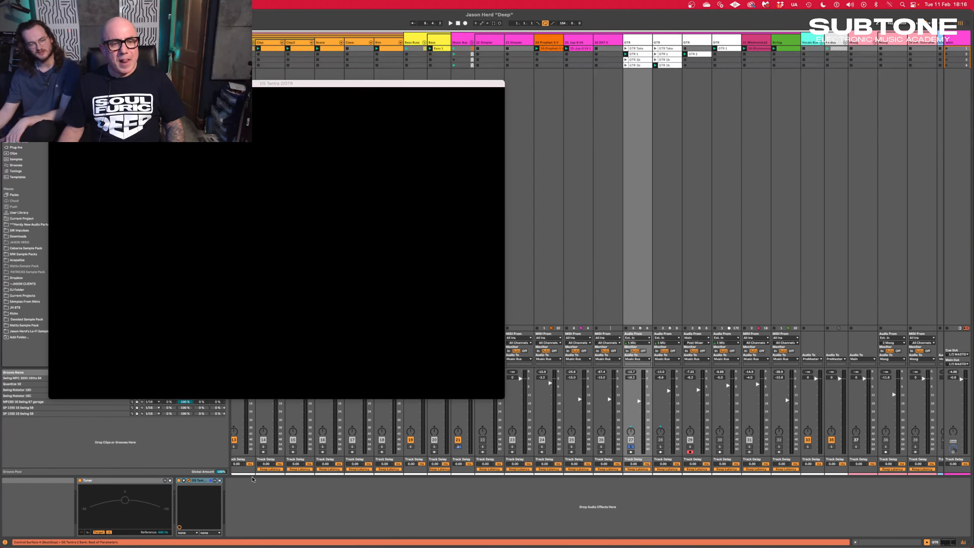
drag(316, 84, 430, 201)
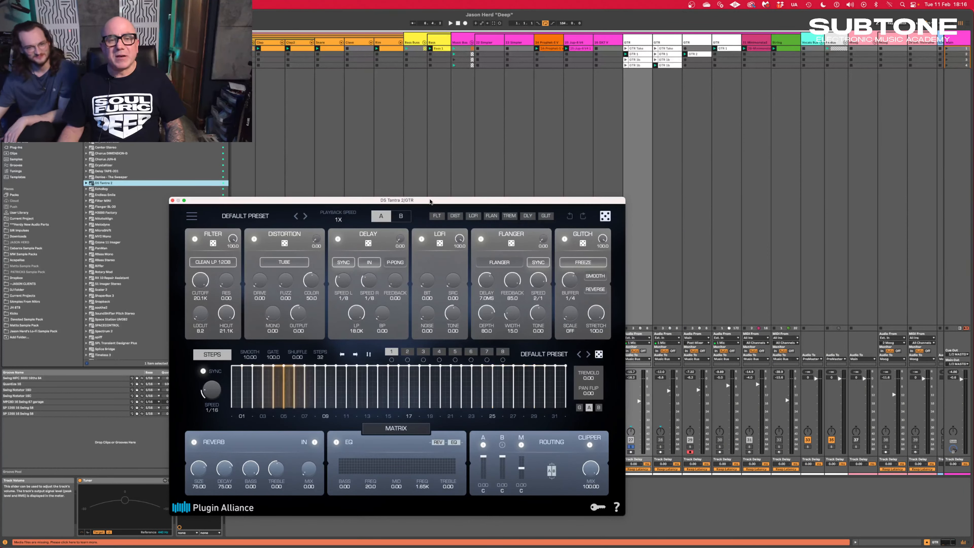
Audition DS Tantra 2's Factory Set A presets on the soloed guitar, from GL Broken Chip through to PAD Airy.
click(265, 217)
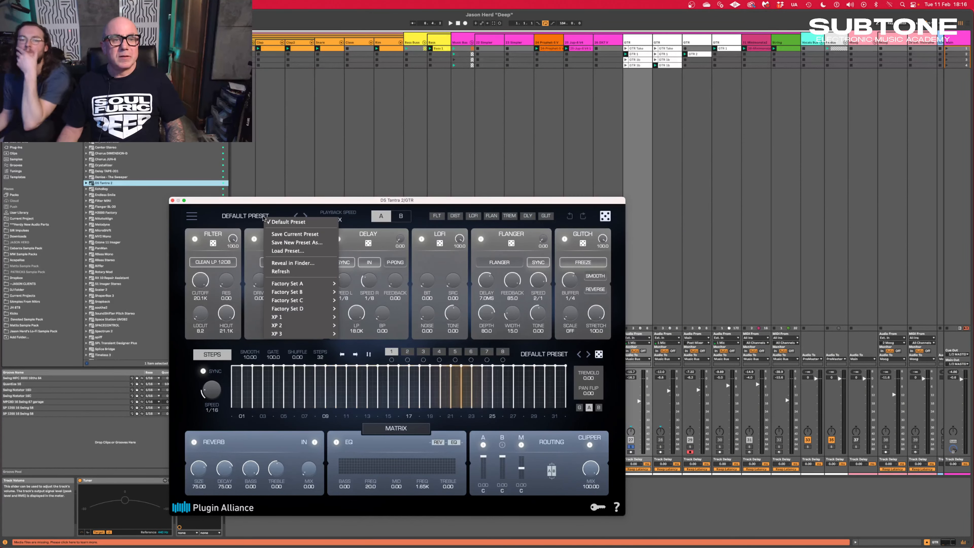
mouse_move(310, 285)
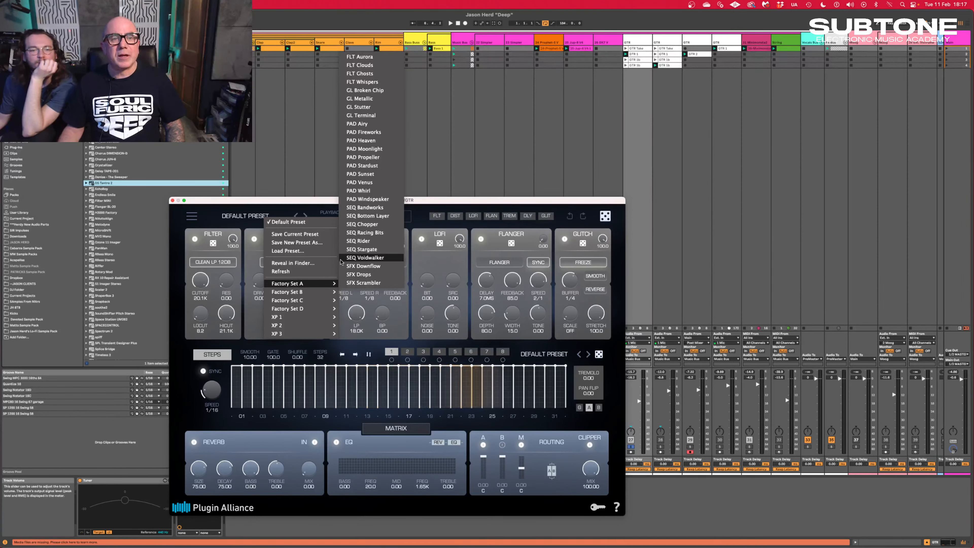
click(365, 91)
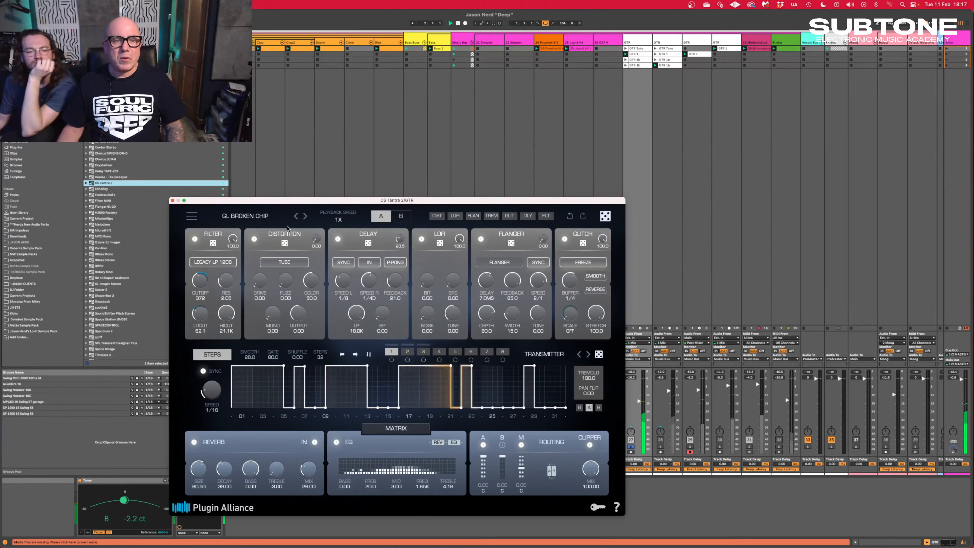
click(305, 217)
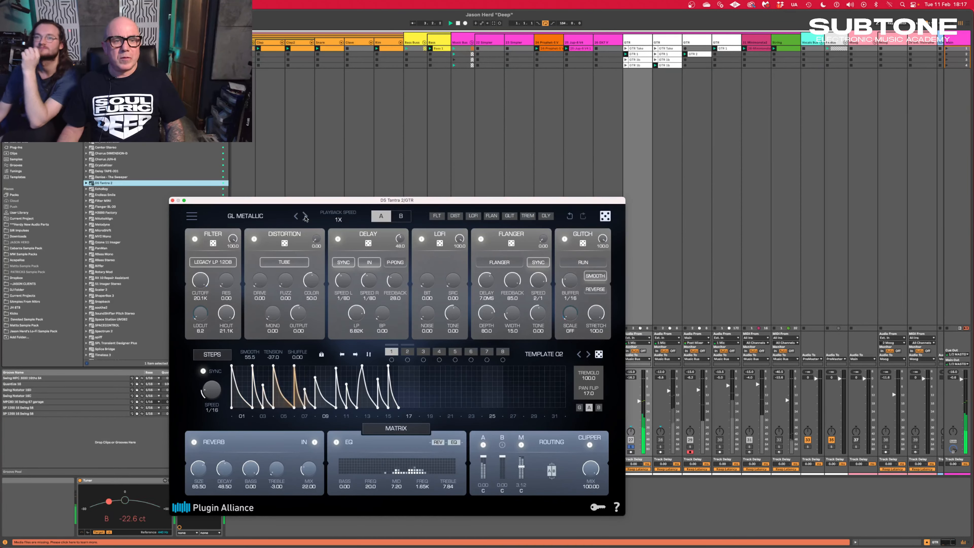
click(305, 216)
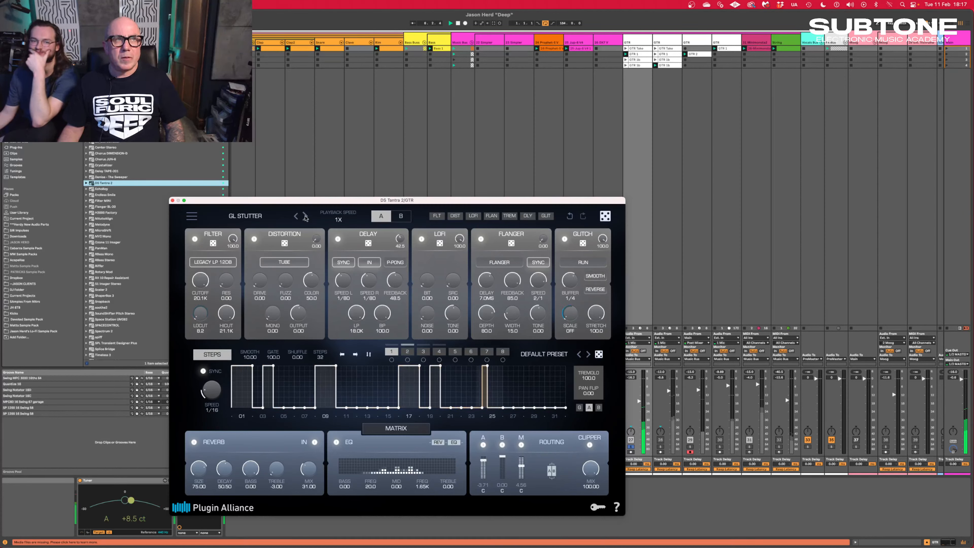
click(305, 217)
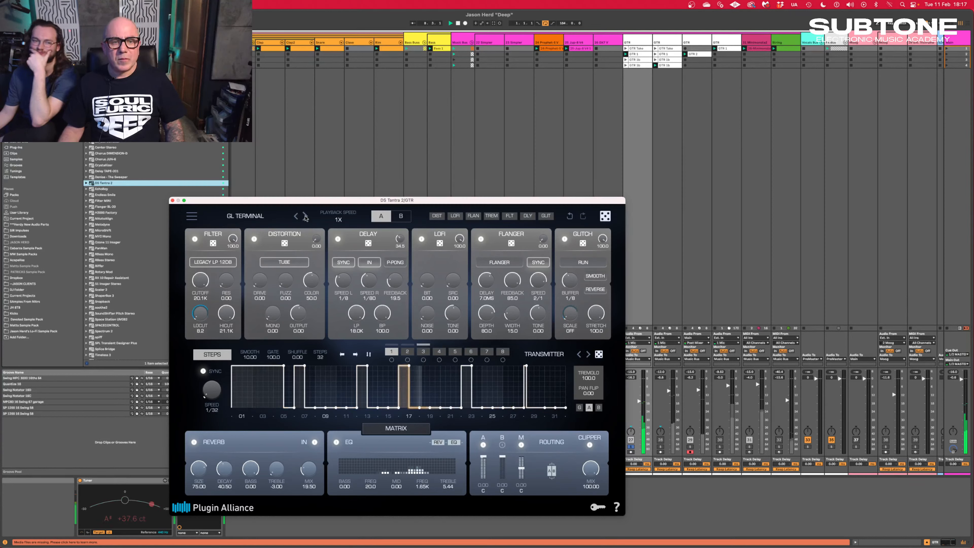
click(305, 216)
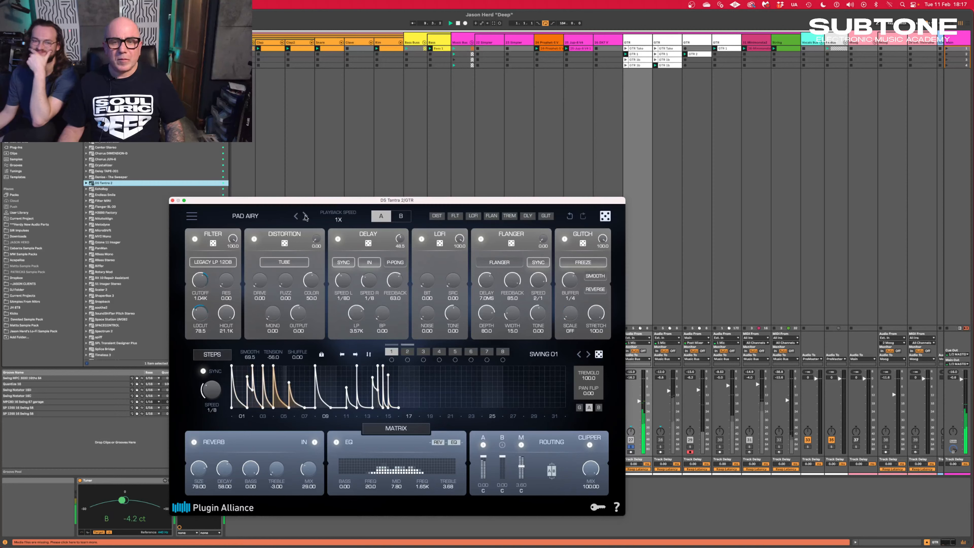
Audition DS Tantra 2's pad presets from PAD Fireworks through PAD Moonlight, and load GL Dissection from Factory Set B.
click(305, 216)
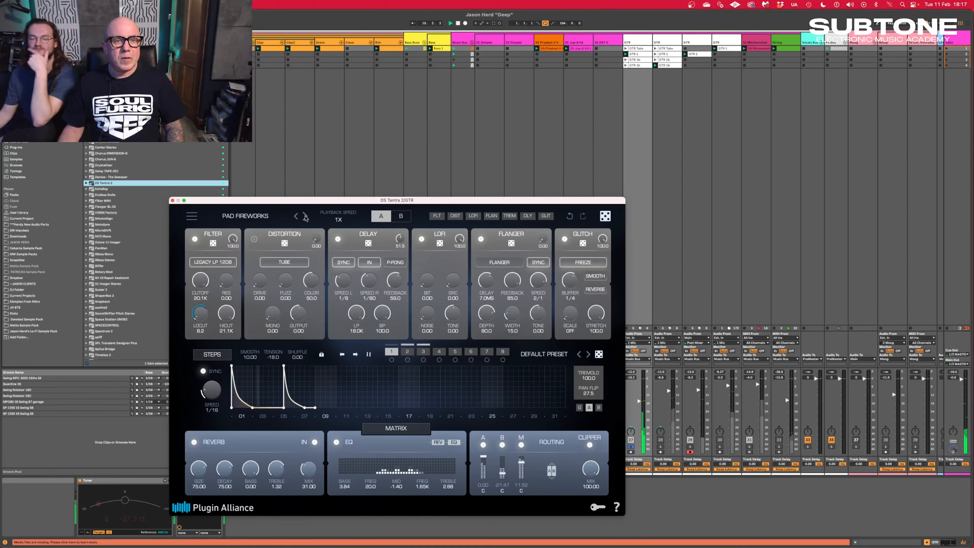
click(305, 217)
click(305, 216)
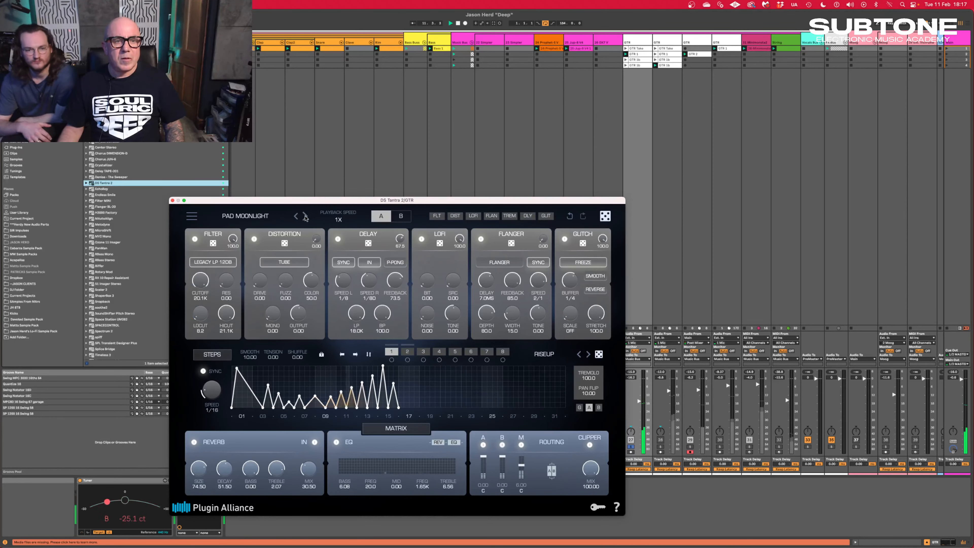
click(265, 217)
mouse_move(303, 293)
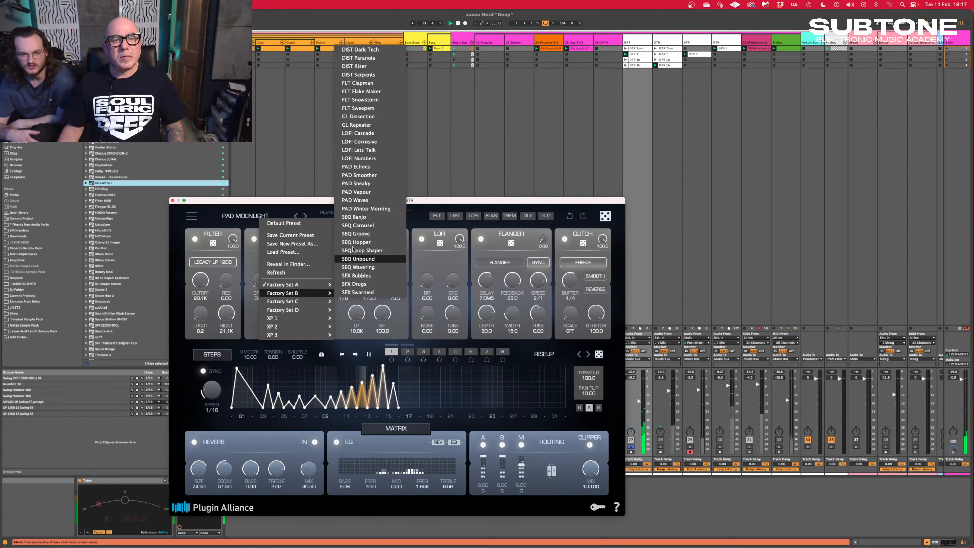
click(380, 117)
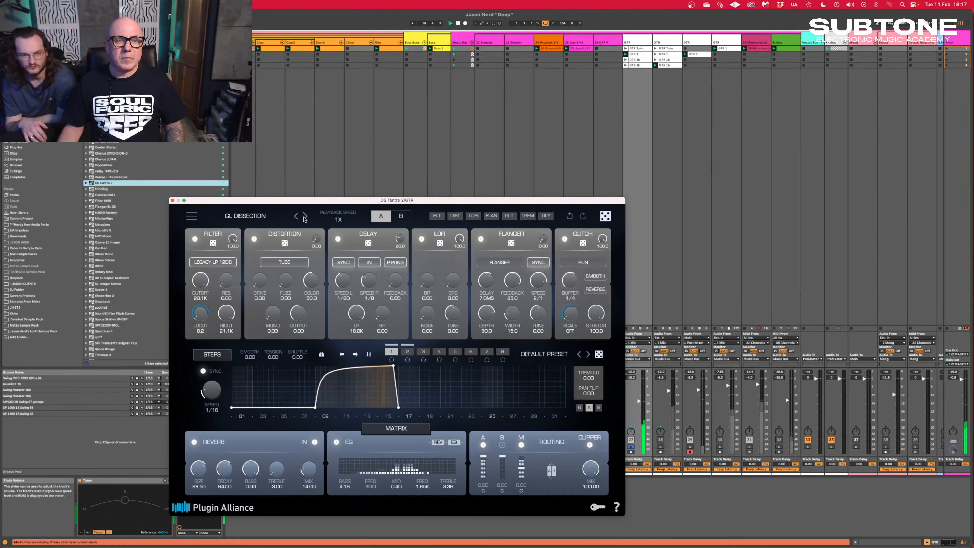
Unsolo GTR track 27 and audition the GL Repeater and LOFI Cascade presets in the full mix.
click(631, 447)
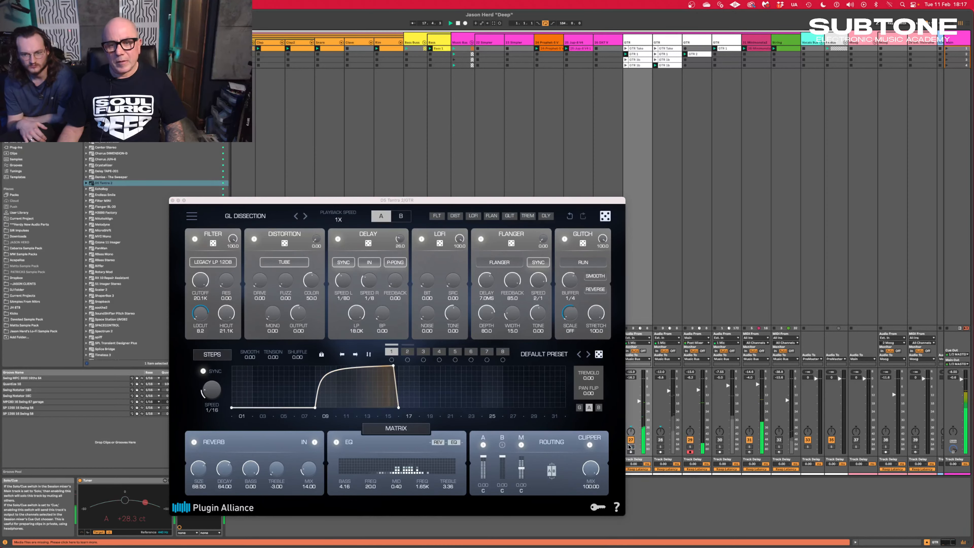
click(305, 216)
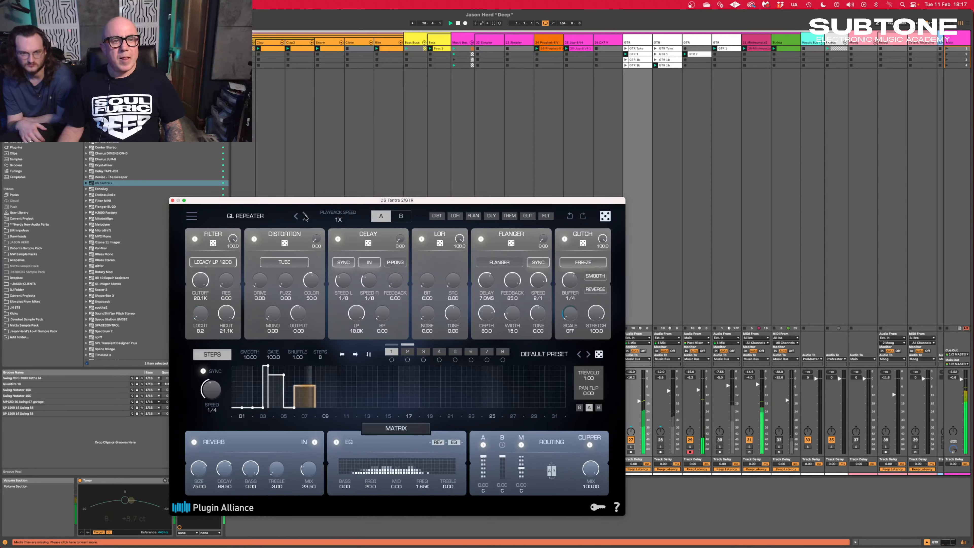
click(305, 216)
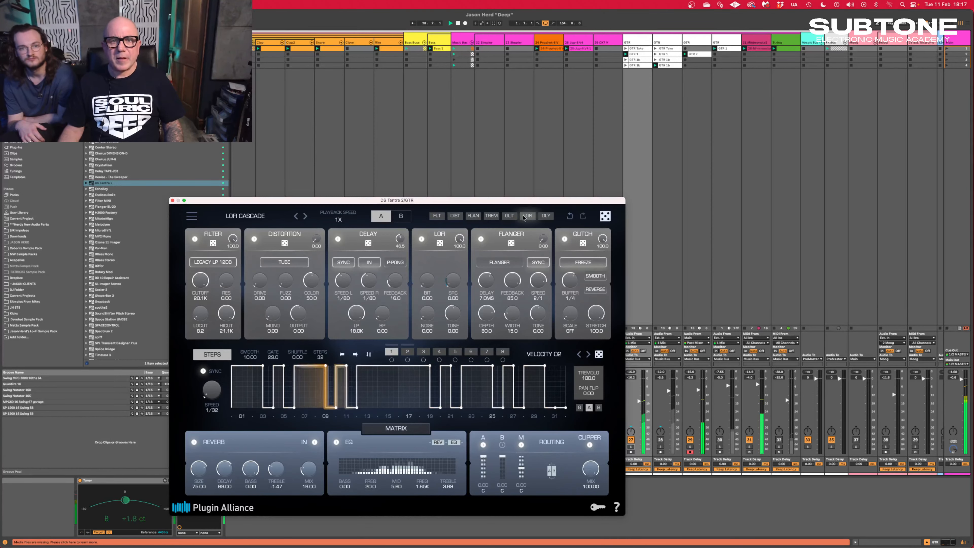
Move the DS Tantra 2 window clear of the mixer, mute track 25, and play the mix.
drag(506, 202, 834, 129)
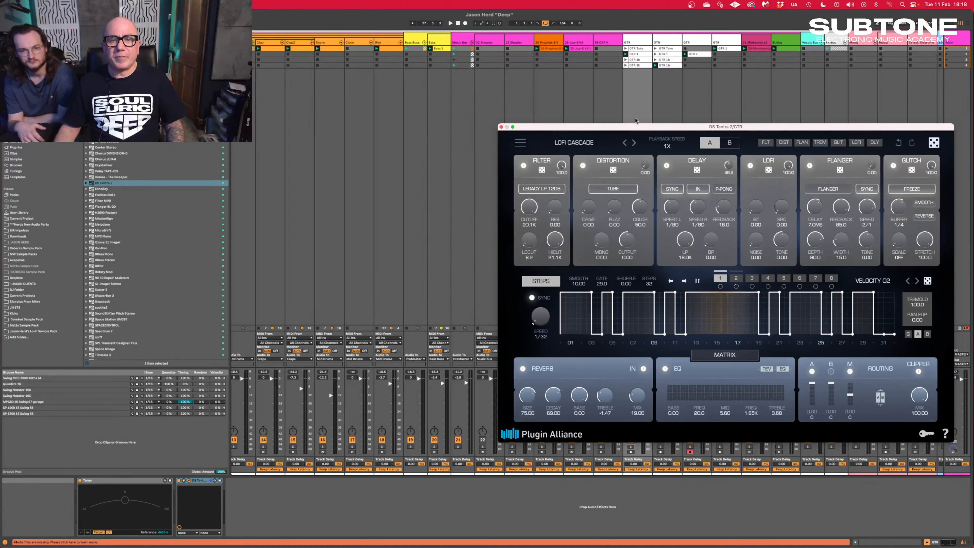
drag(575, 126, 88, 69)
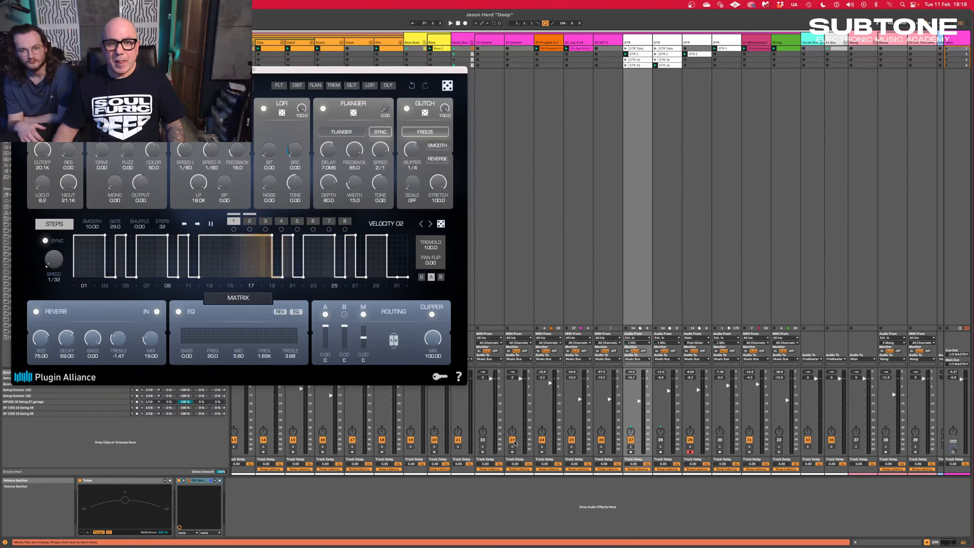
click(572, 439)
key(space)
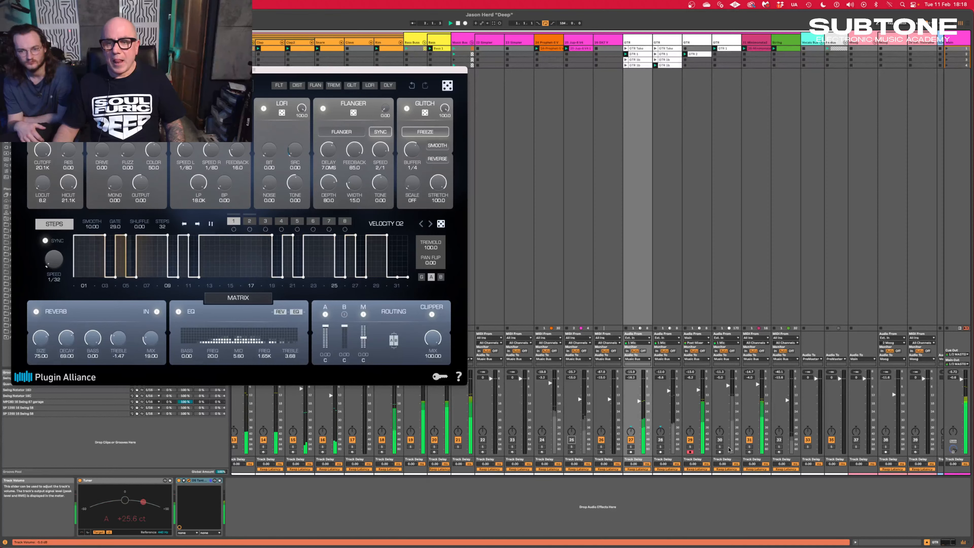
Mute the Minimonsta track and move it directly in front of the first GTR track.
click(750, 440)
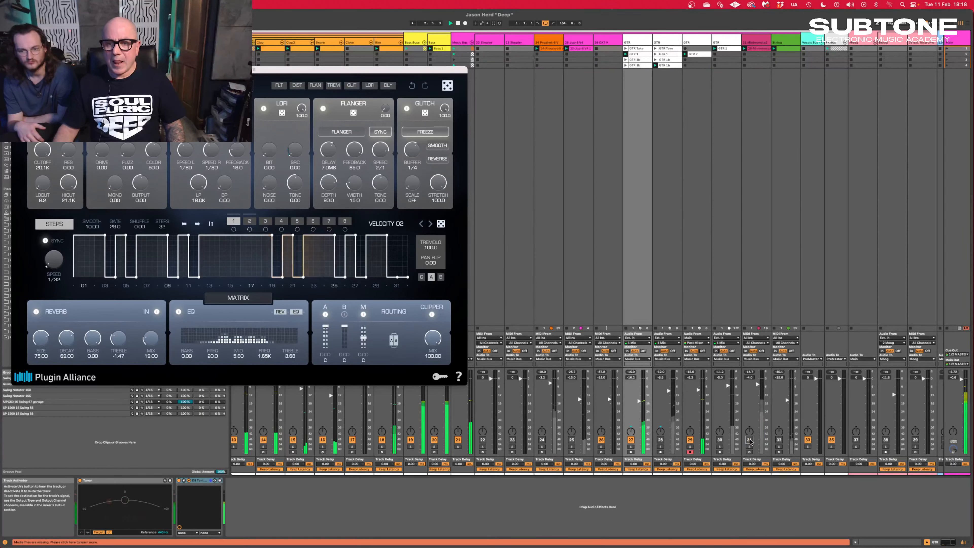
click(748, 42)
drag(627, 45, 627, 46)
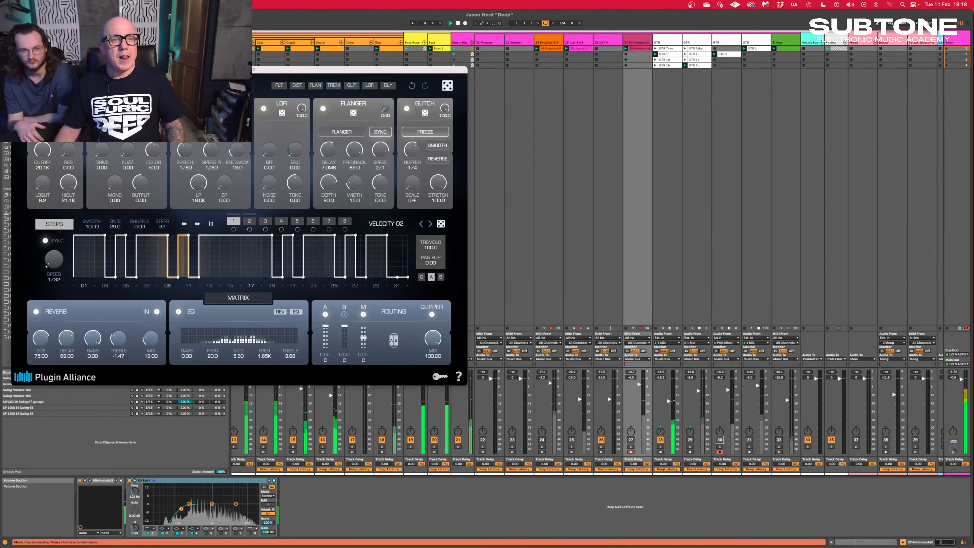
Audition further Factory Set B presets in DS Tantra 2 on the guitar while the mix plays.
click(245, 85)
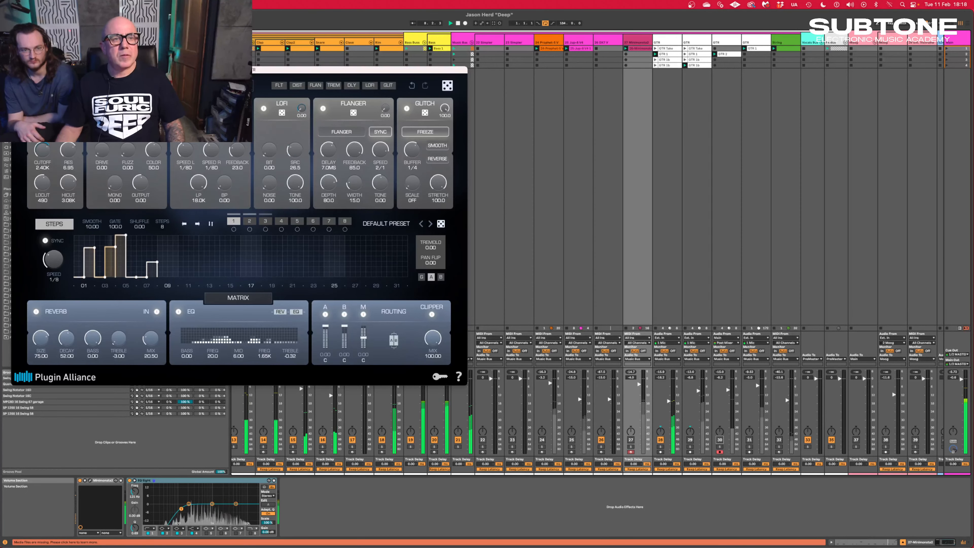
click(246, 85)
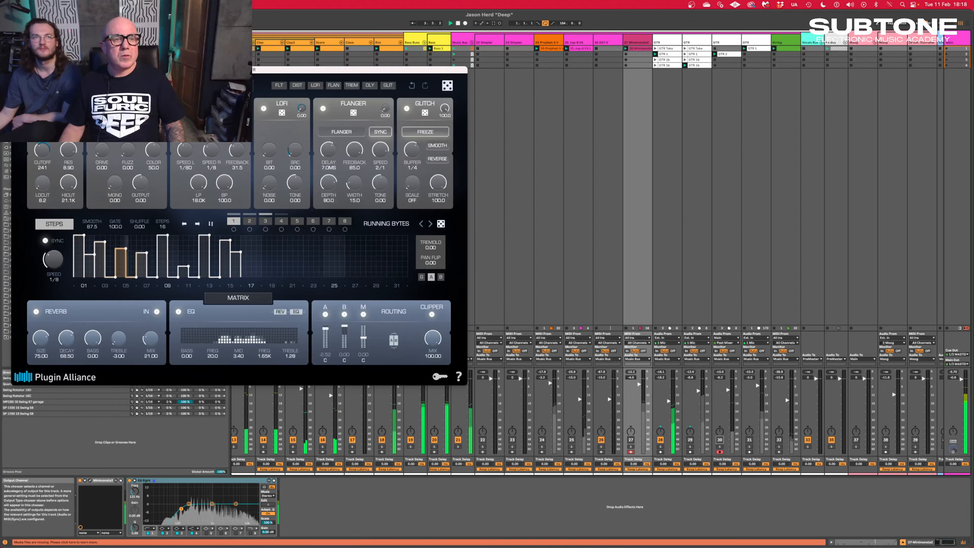
click(246, 85)
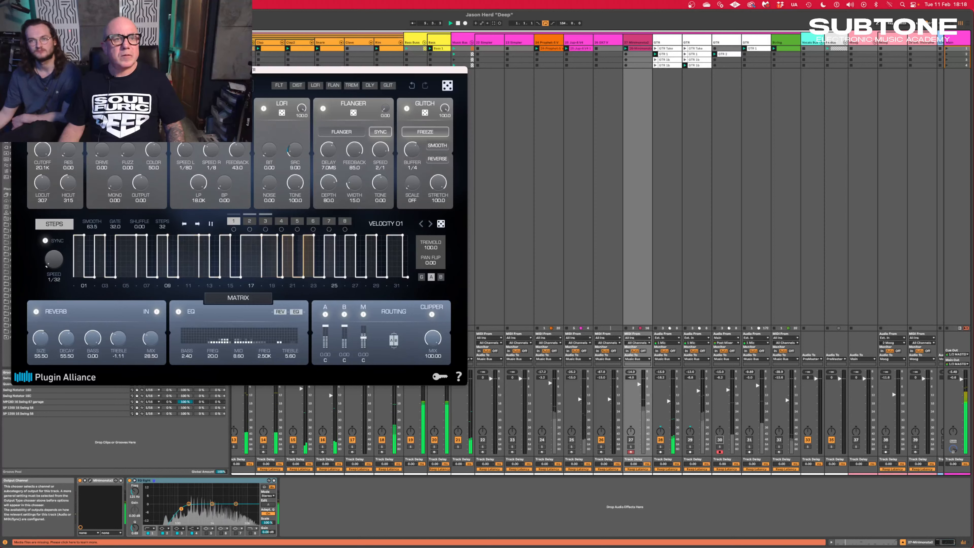
click(245, 85)
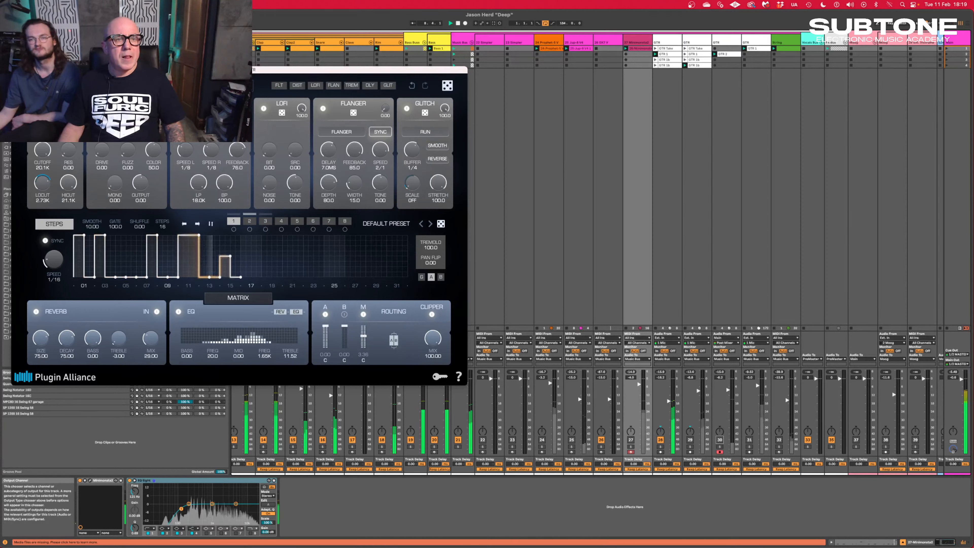
click(246, 85)
click(245, 85)
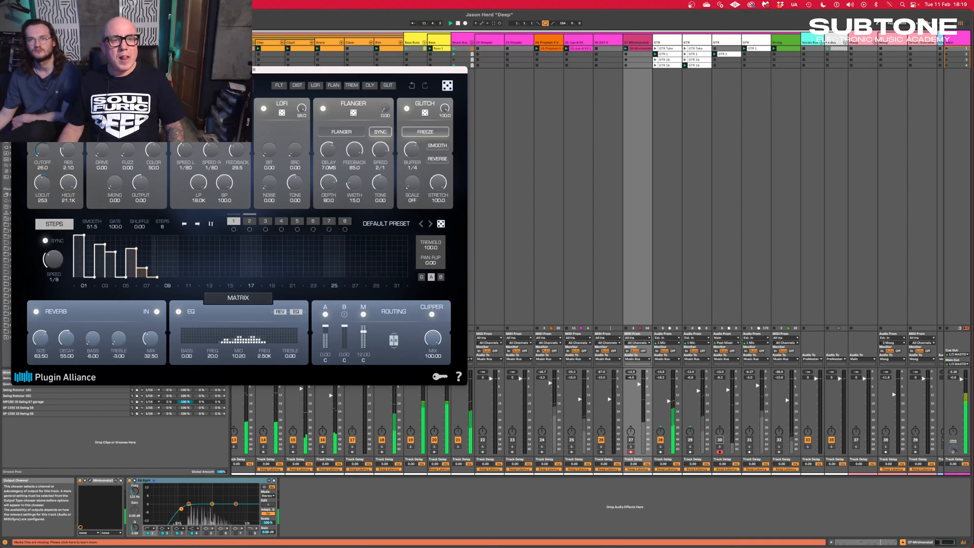
Load DIST Amnesia from Factory Set C in DS Tantra 2 and advance to the DIST Infector preset.
click(127, 86)
mouse_move(115, 167)
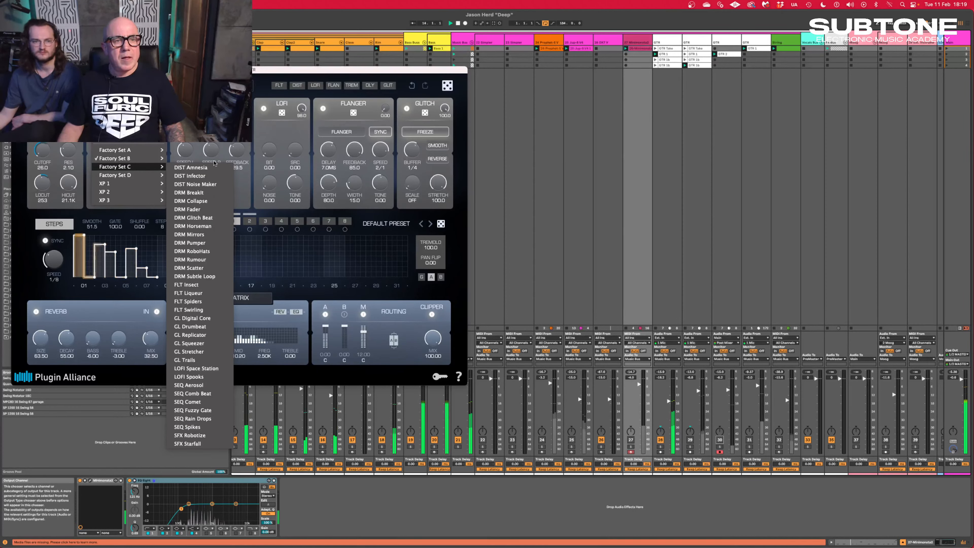
click(191, 167)
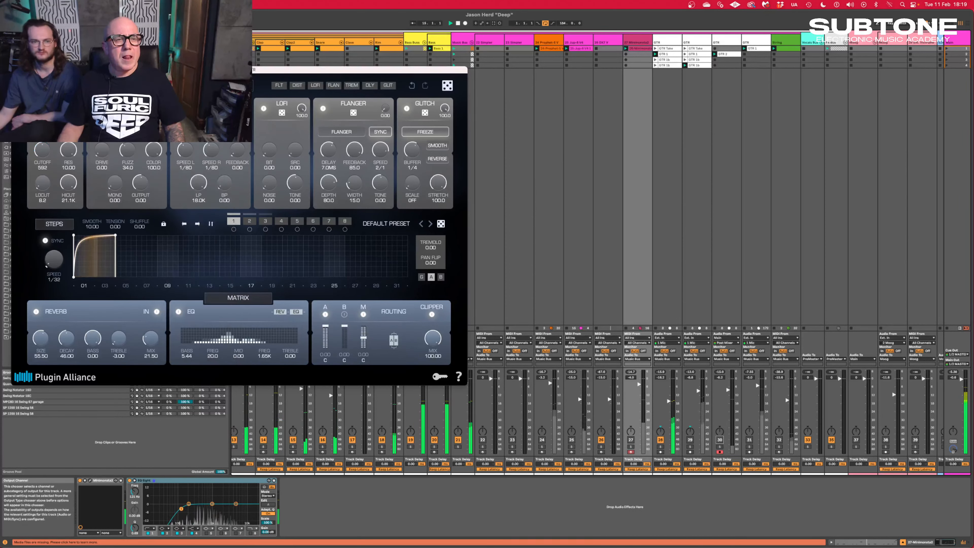
click(244, 85)
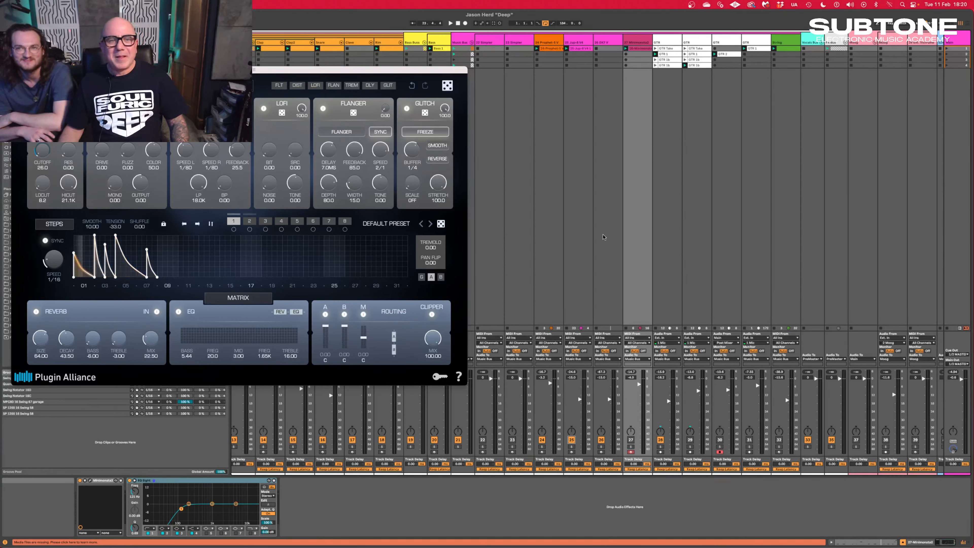
Play the mix to hear DIST Infector on the guitar, and close the DS Tantra 2 window.
key(space)
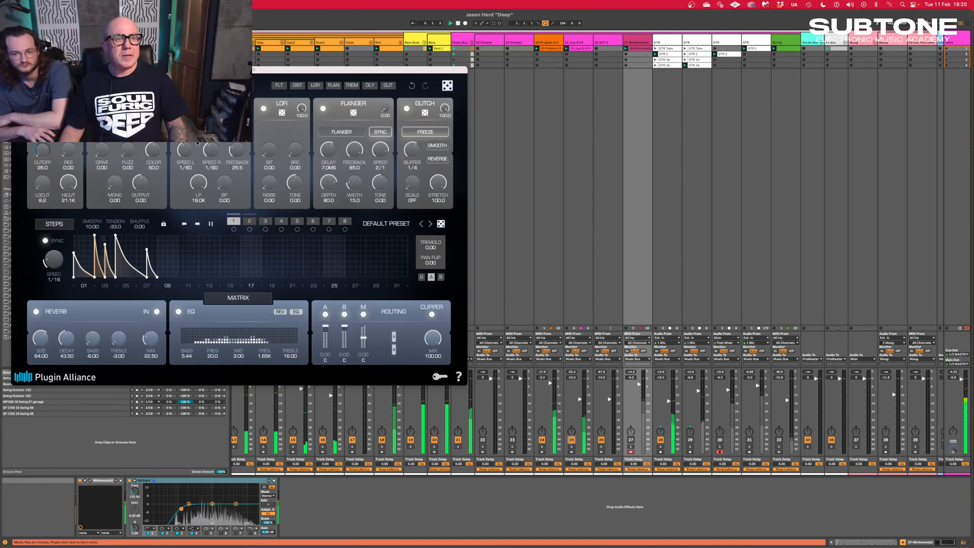
key(space)
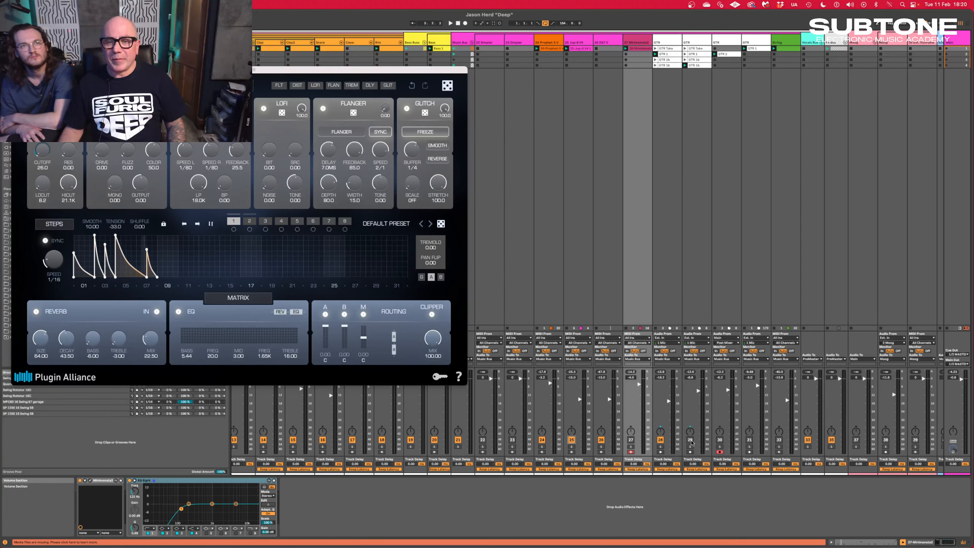
key(space)
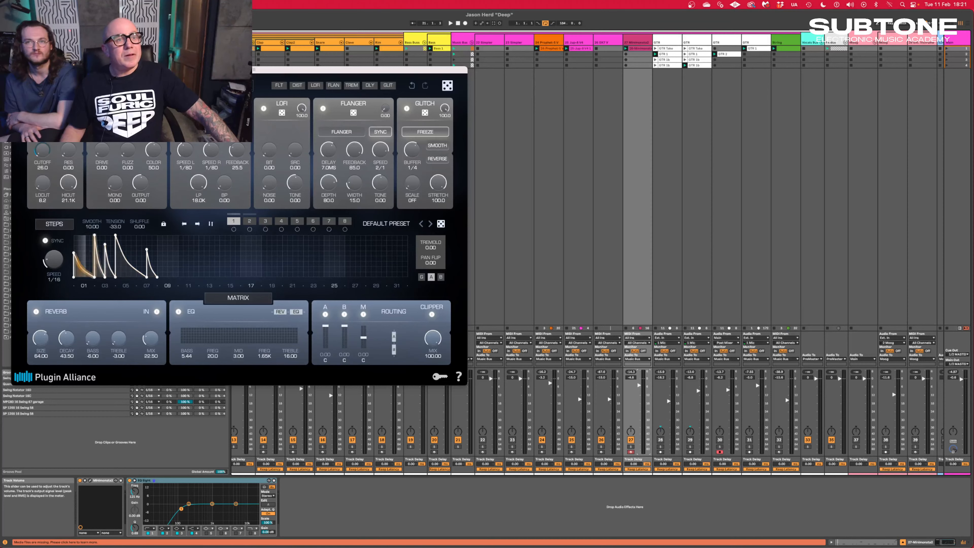
drag(52, 73, 292, 153)
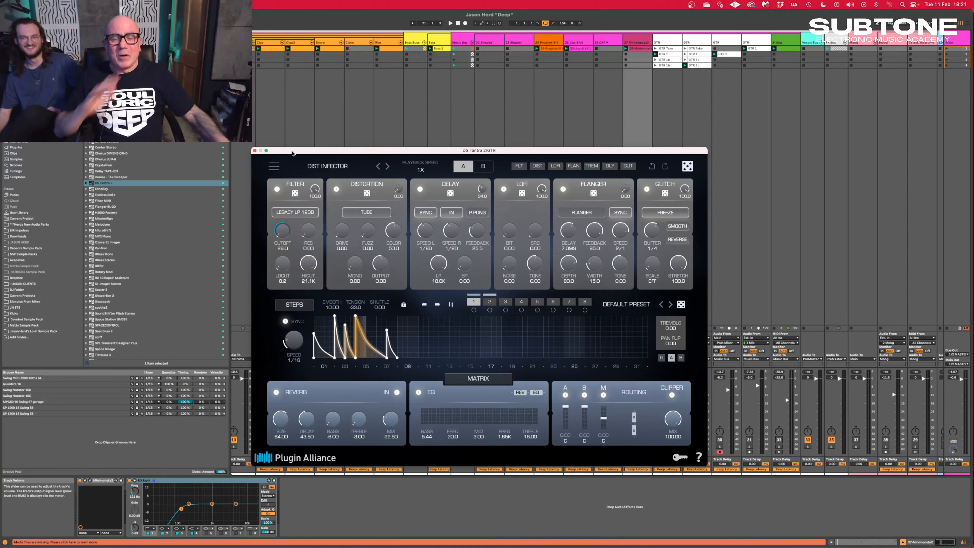
click(254, 150)
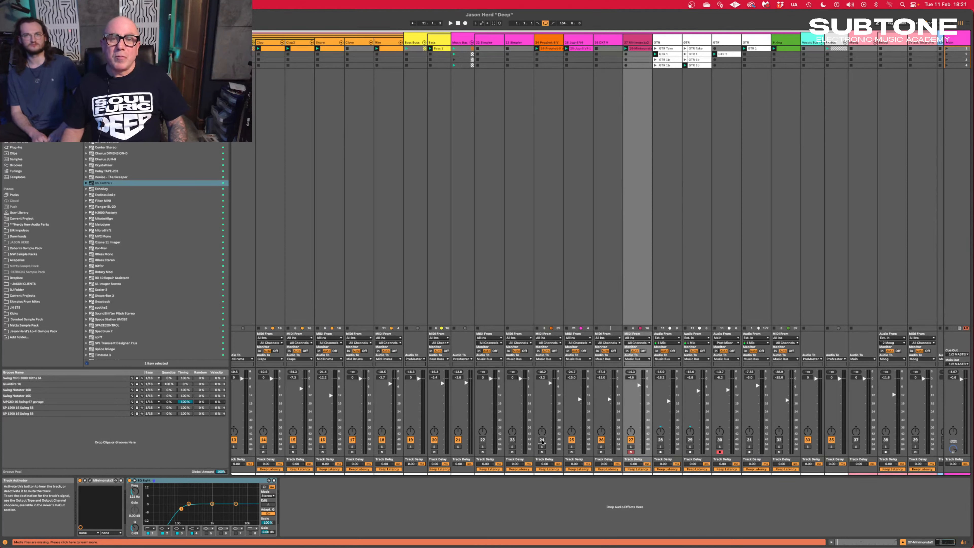
Play the mix, compare it with tracks 25 and 27 muted and unmuted, leave both on, and save the project.
key(space)
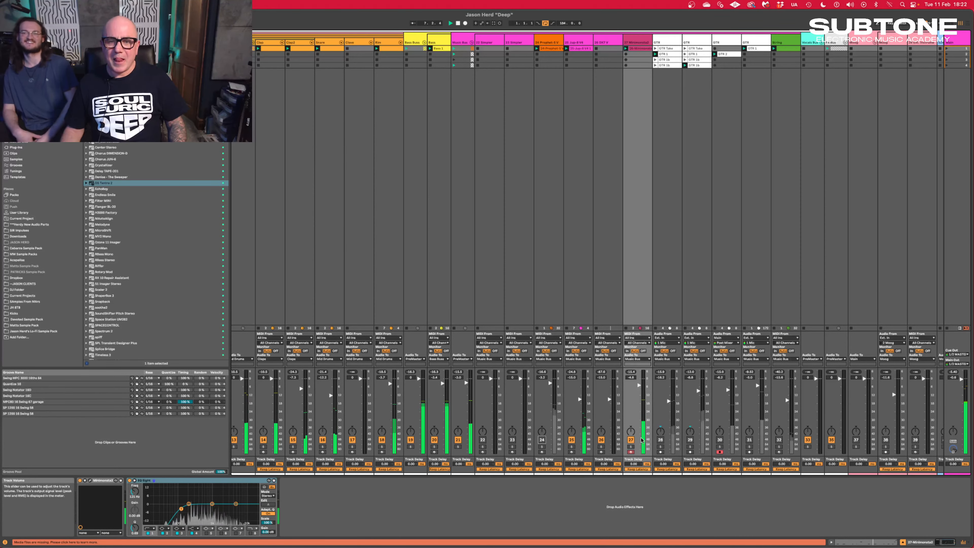
click(631, 440)
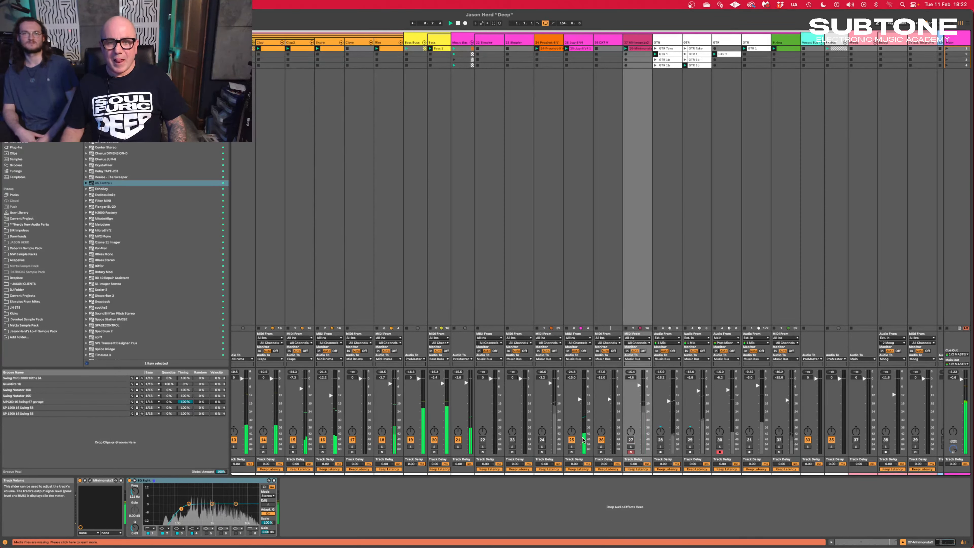
click(571, 441)
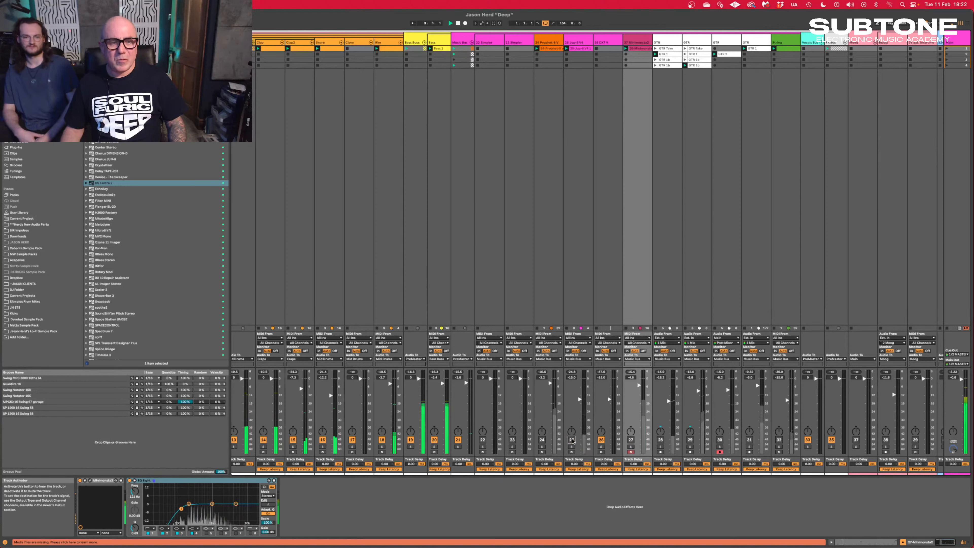
click(631, 440)
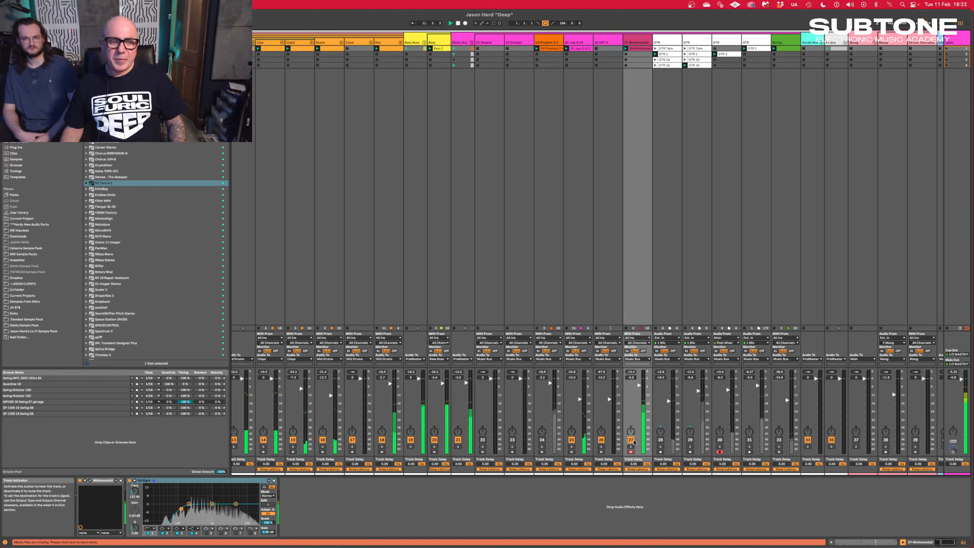
key(super+s)
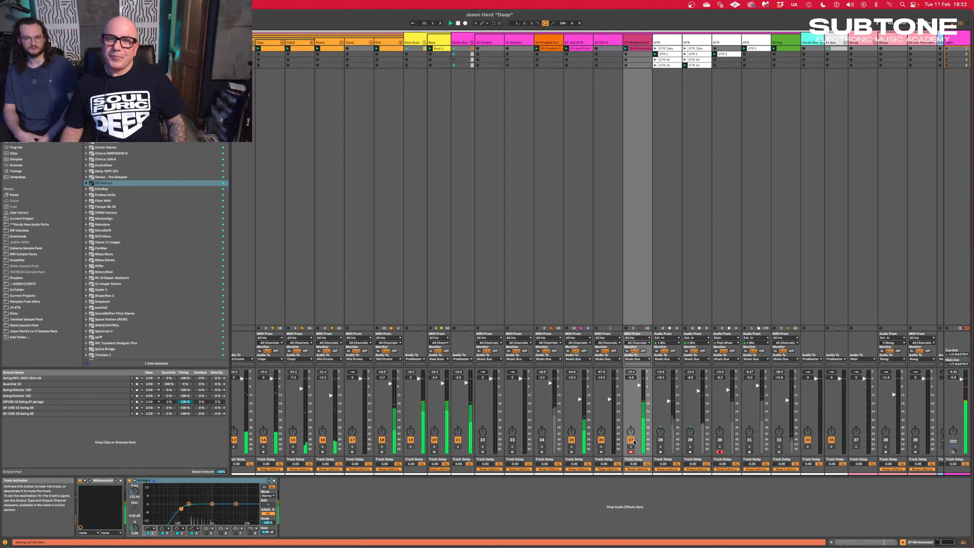
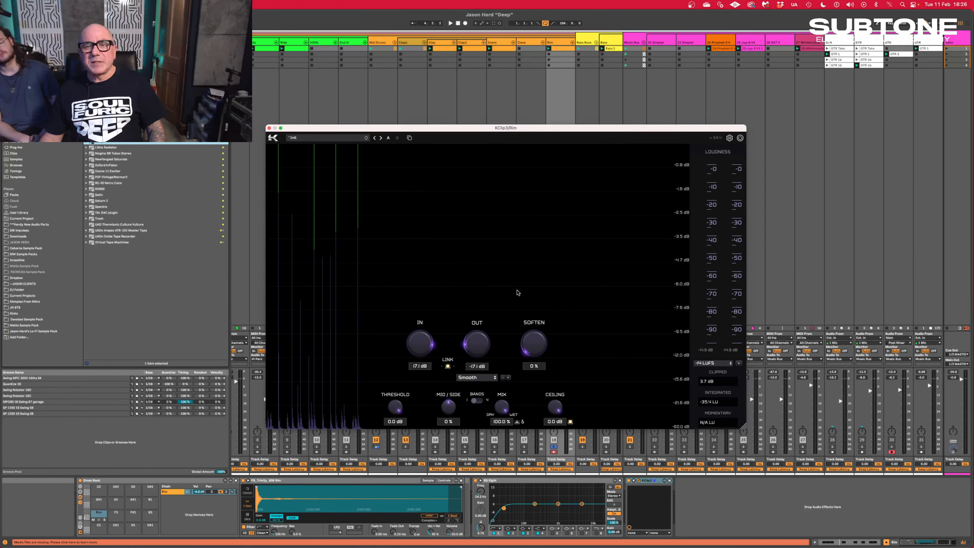
Play the Rim track while toggling its KClip3 device, stop playback, and move the KClip3 window clear of the mixer.
key(space)
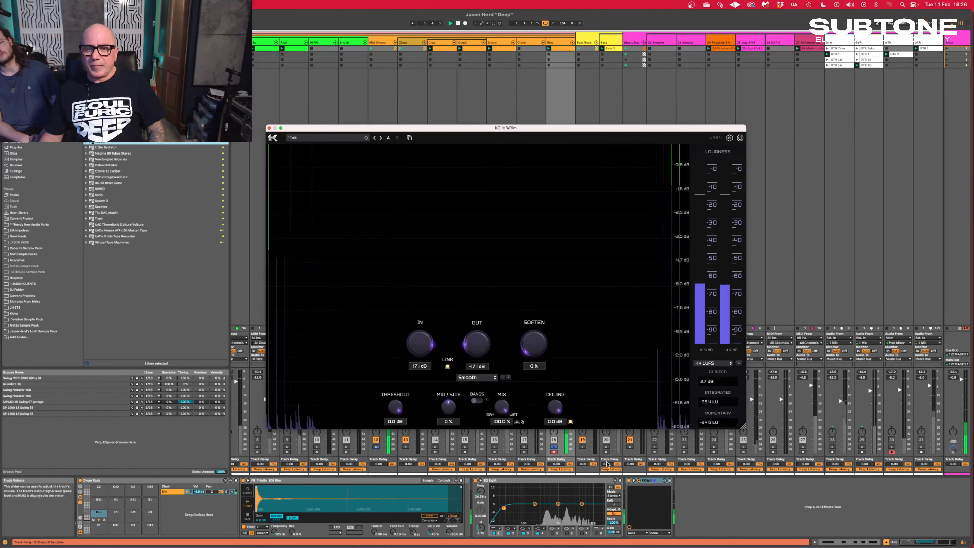
click(629, 480)
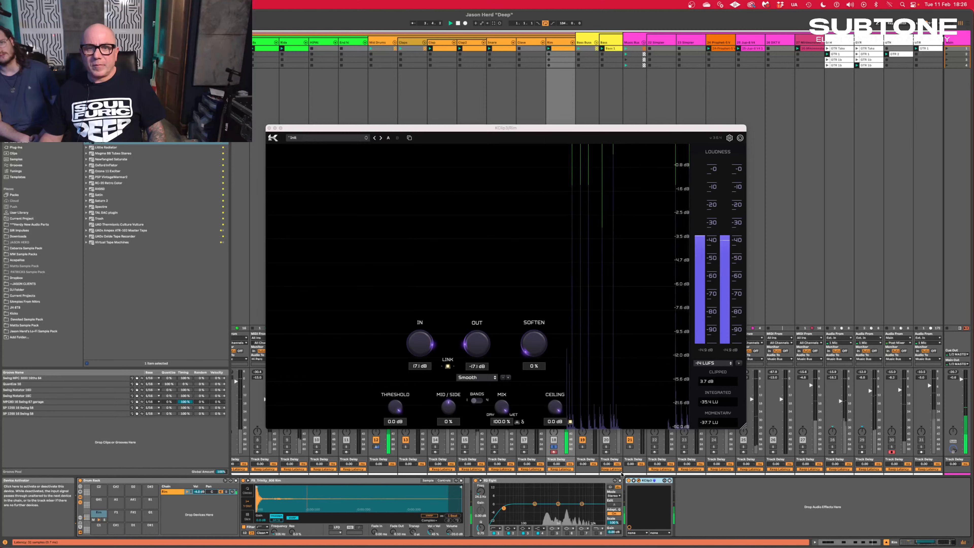
key(space)
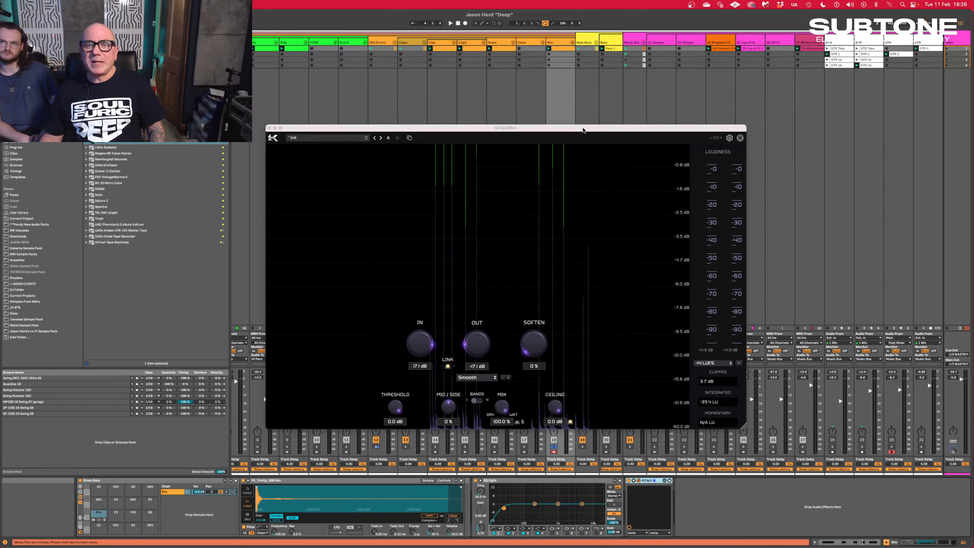
drag(582, 128, 352, 71)
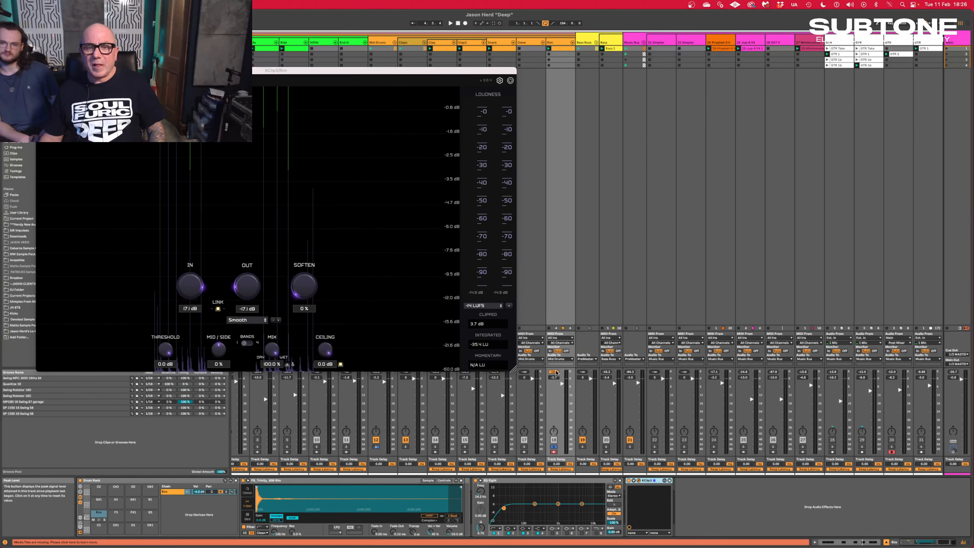
Play the soloed Rim track to compare it with KClip3 switched on and off.
key(space)
key(space)
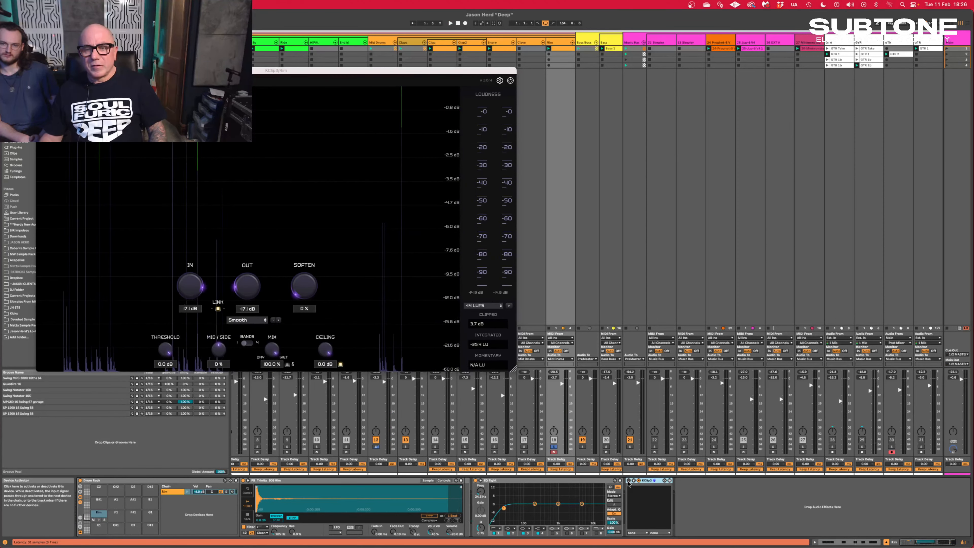
key(space)
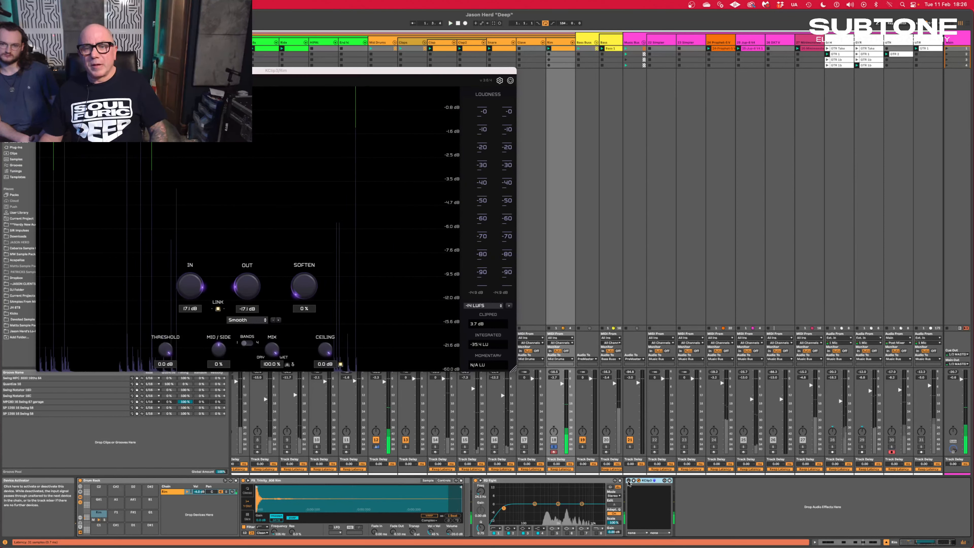
key(space)
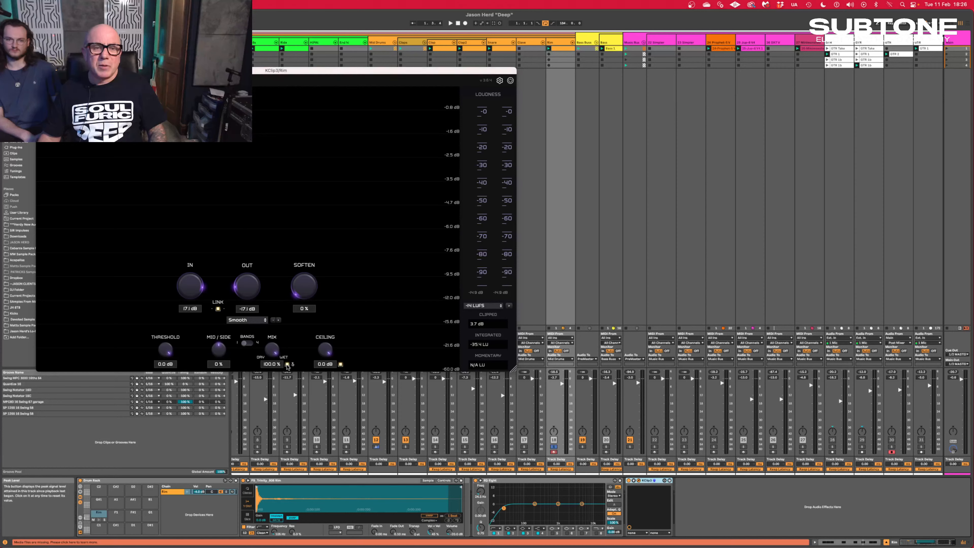
Play the Rim with KClip3's delta function enabled to hear only the changed audio, and close the KClip3 window.
key(space)
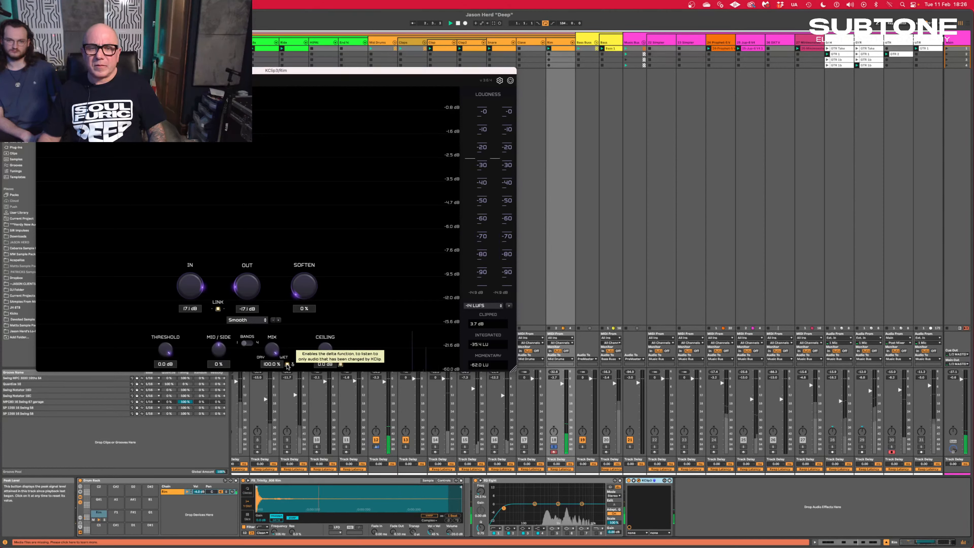
key(space)
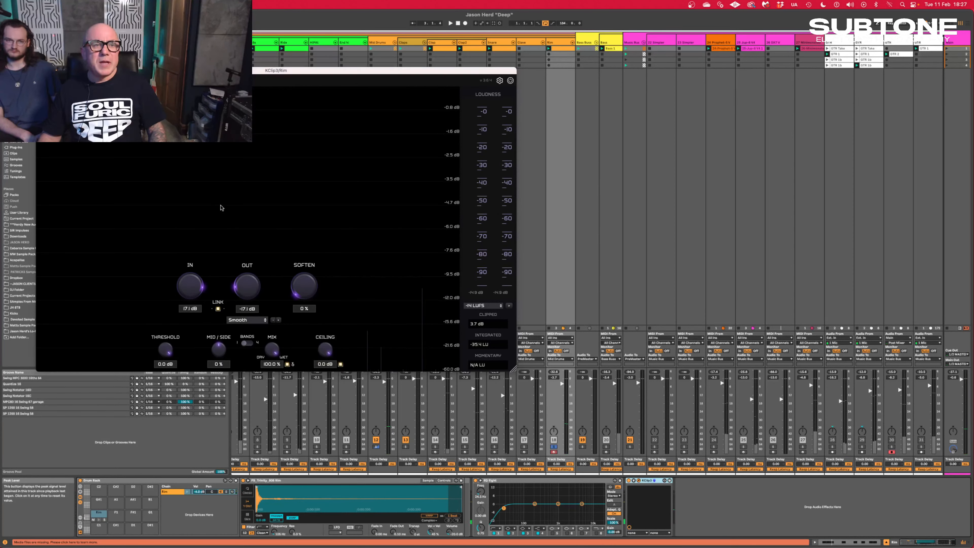
drag(79, 72, 382, 117)
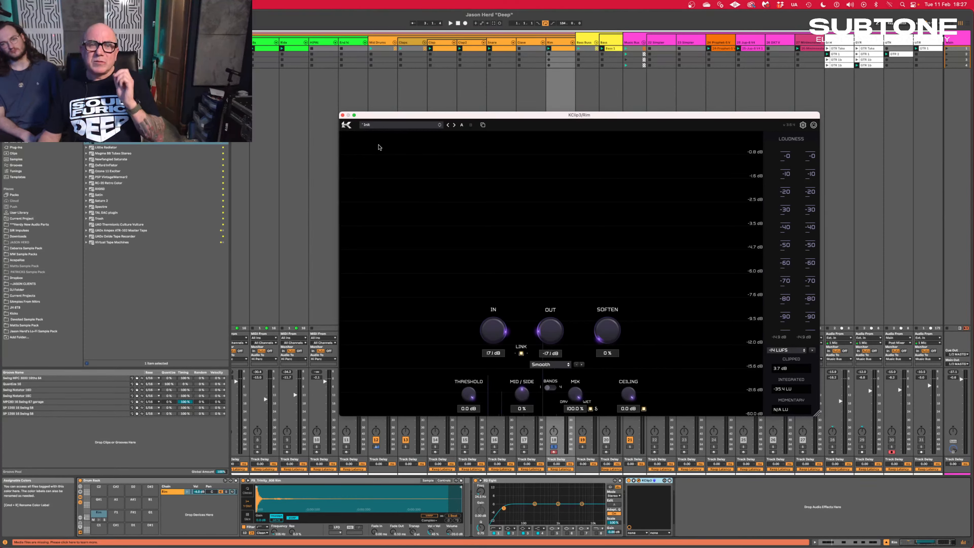
click(343, 115)
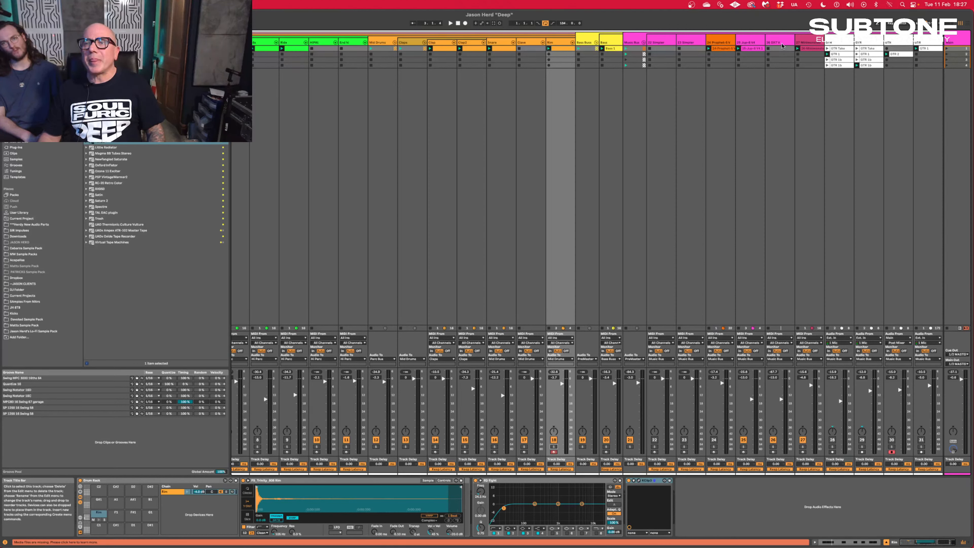
Solo track 27-Minimonsta2, start playback and add KClip3 to its device chain.
click(806, 43)
click(801, 447)
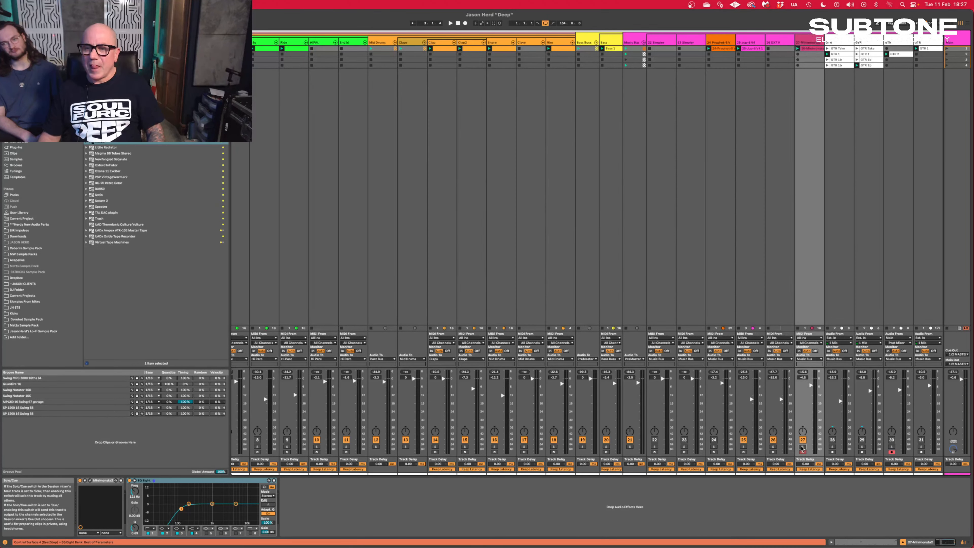
click(802, 447)
key(space)
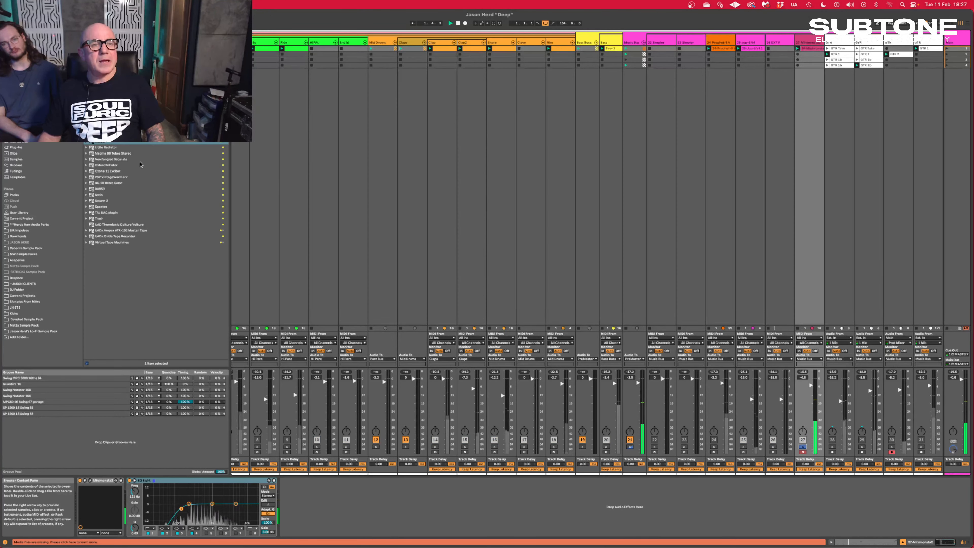
double_click(116, 144)
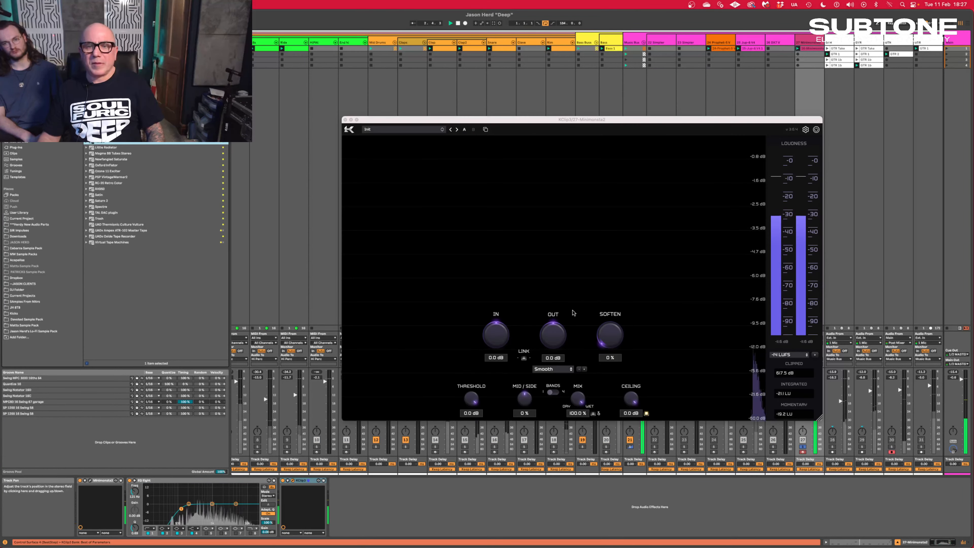
Link KClip3's input and output on Minimonsta2 and set the input gain to 13.0 dB.
click(524, 358)
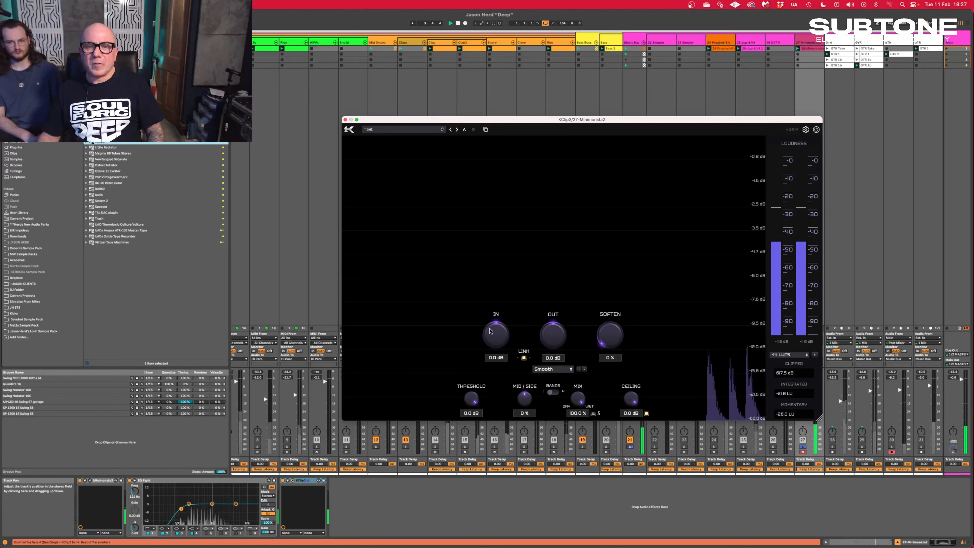
drag(490, 331, 490, 322)
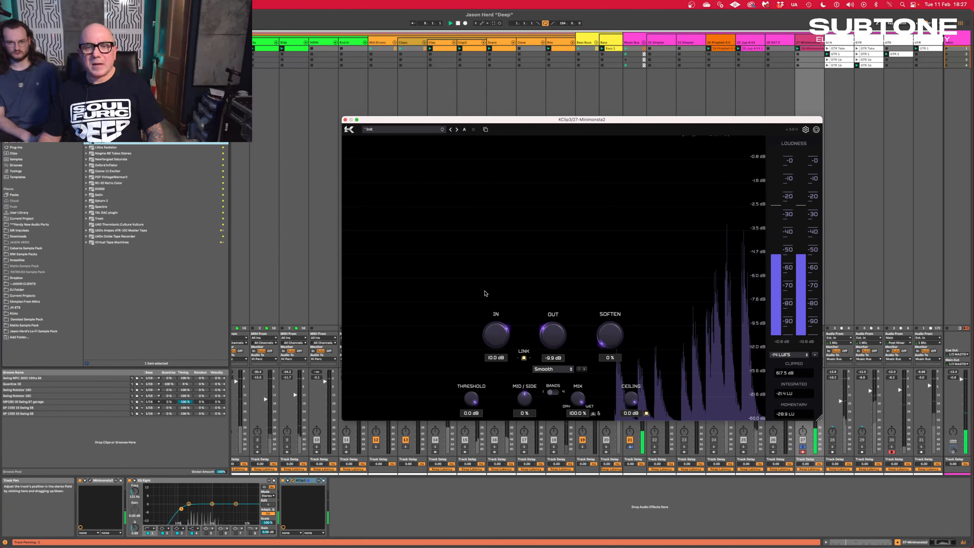
drag(484, 294, 484, 276)
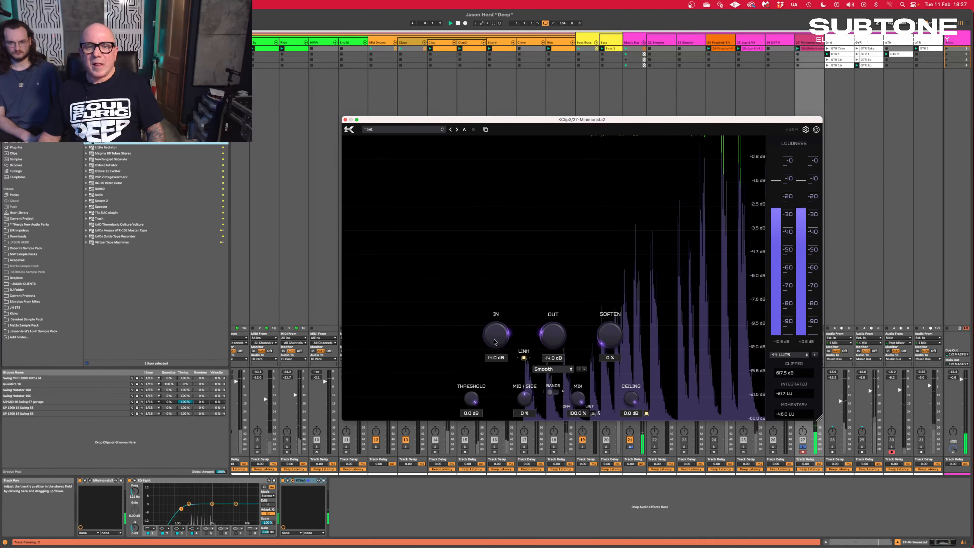
drag(495, 341, 495, 345)
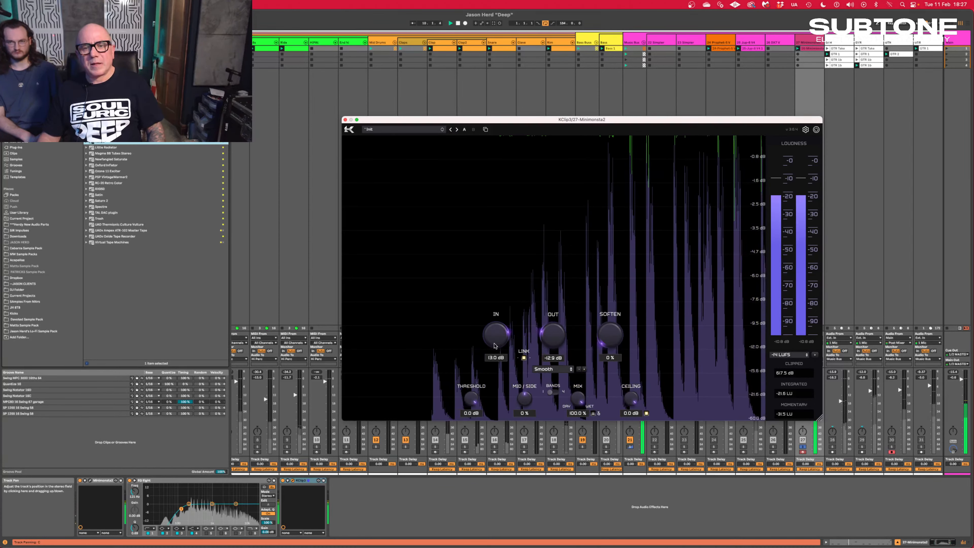
Toggle KClip3 on Minimonsta2 to compare the sound, enable its delta function, and close the KClip3 window.
click(282, 480)
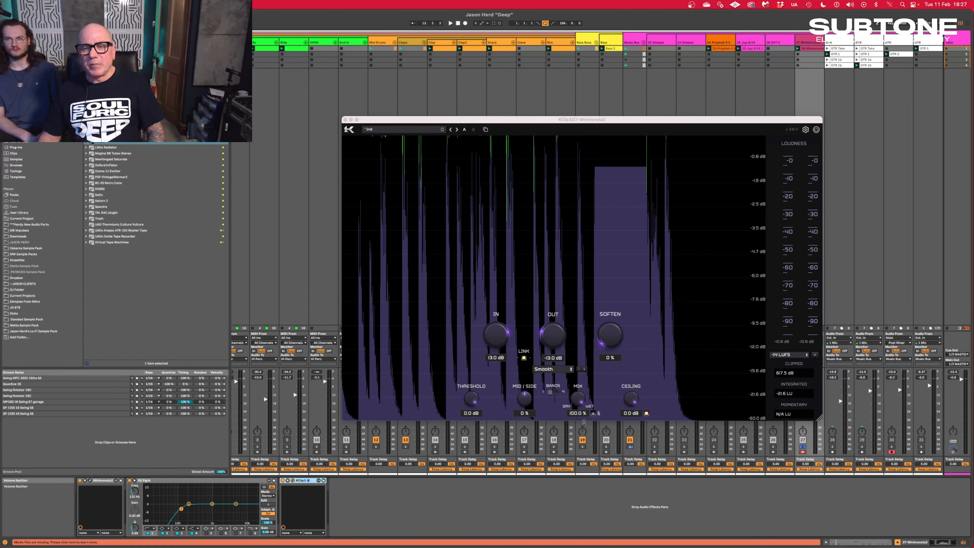
click(593, 414)
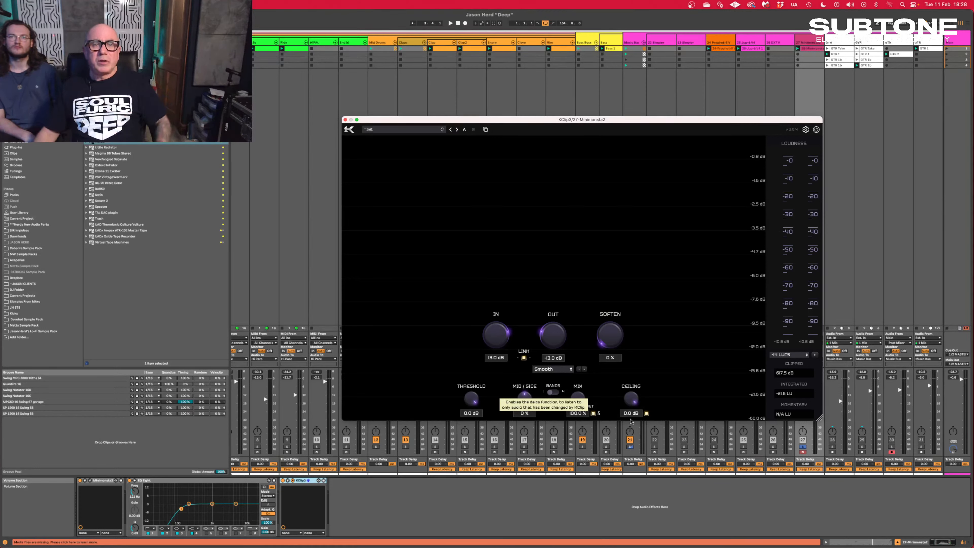
click(345, 120)
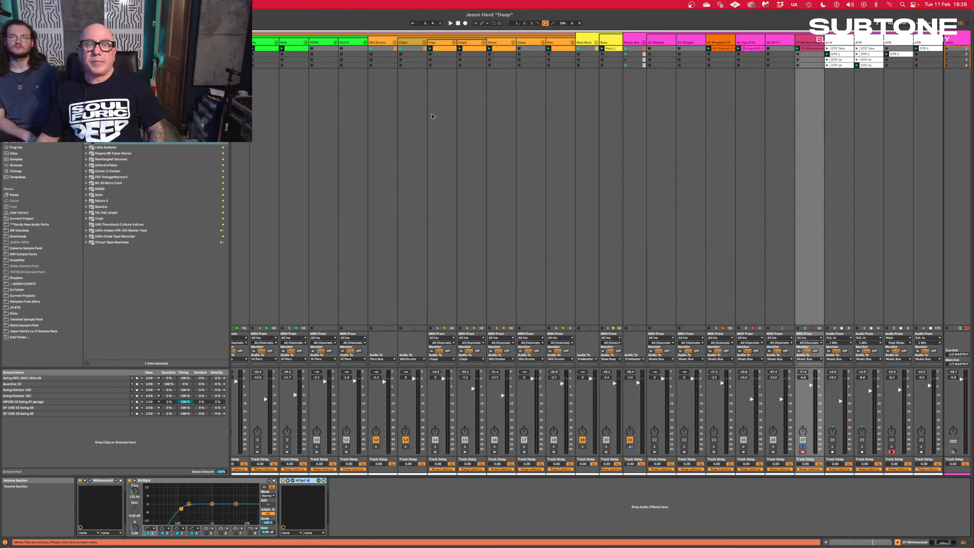
Open Oszillos Mega Scope on the Bass Buss, hide the Main channel, and switch Combine to overlay.
click(584, 43)
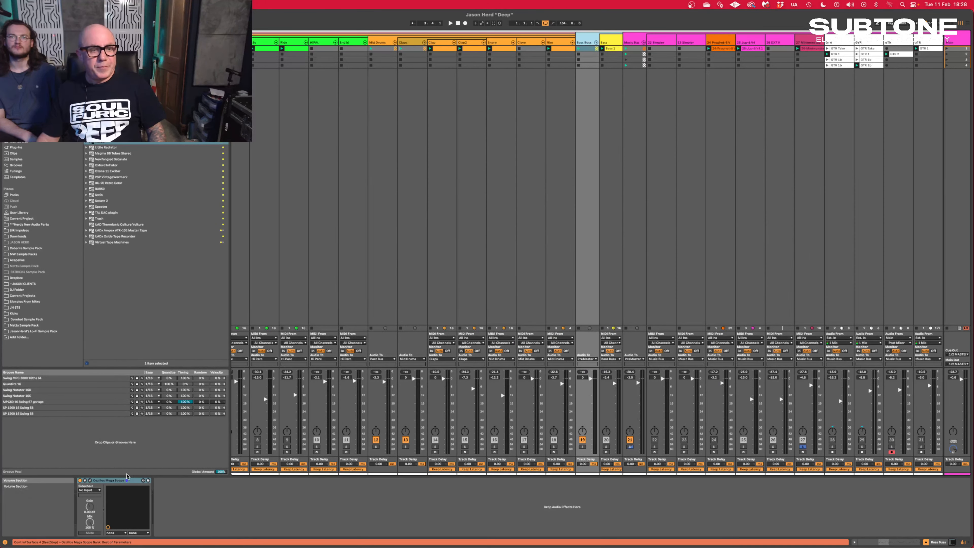
click(89, 480)
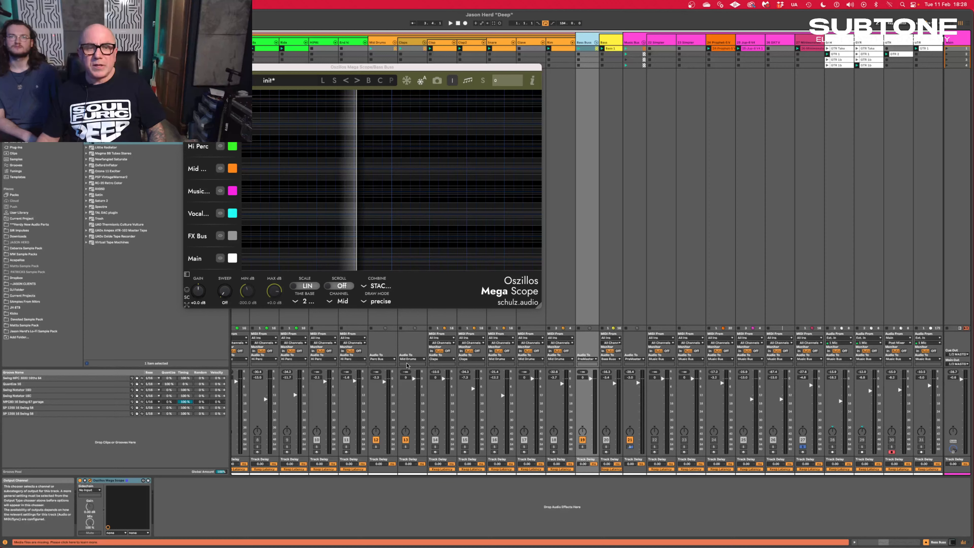
click(219, 258)
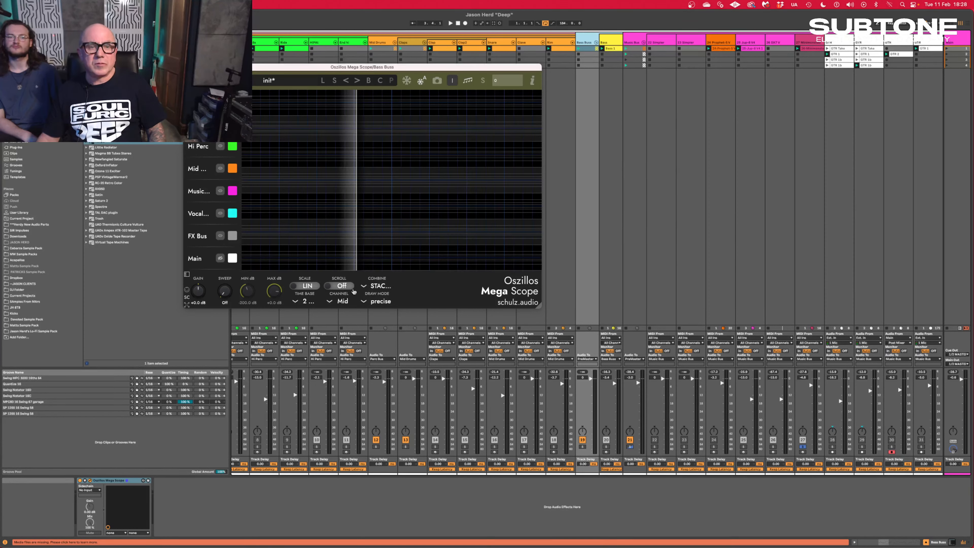
click(375, 288)
click(371, 269)
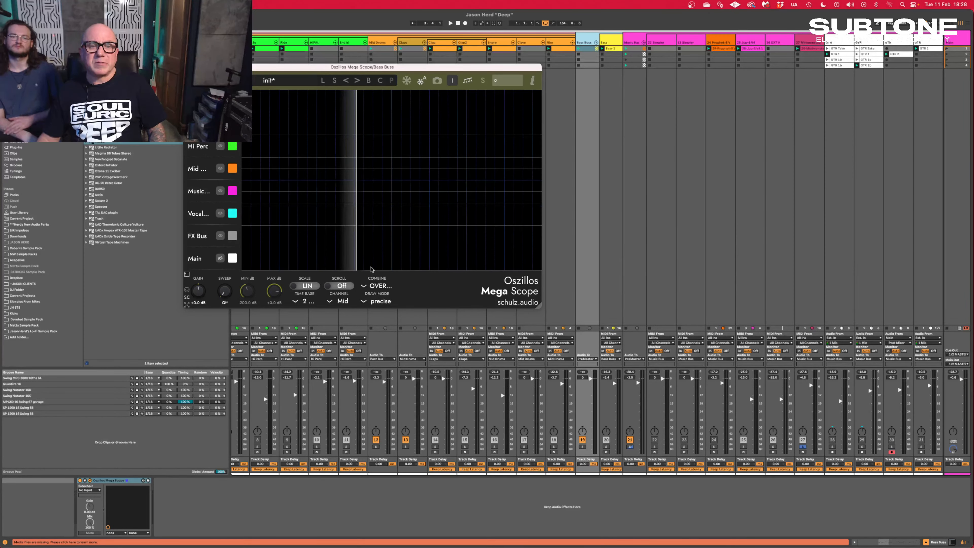
Play to view the overlaid bus waveforms, turn off the solo on track 27, and close the scope window.
key(space)
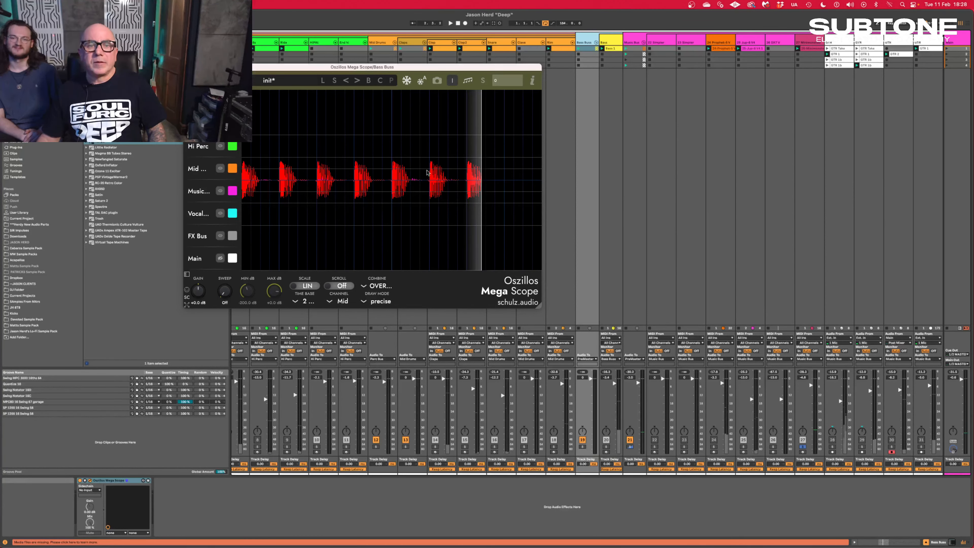
click(803, 446)
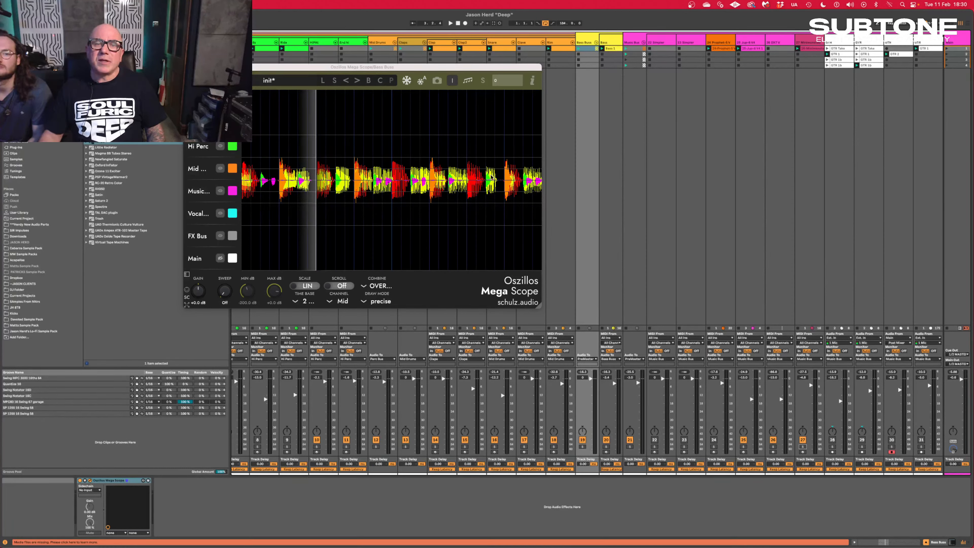
click(961, 41)
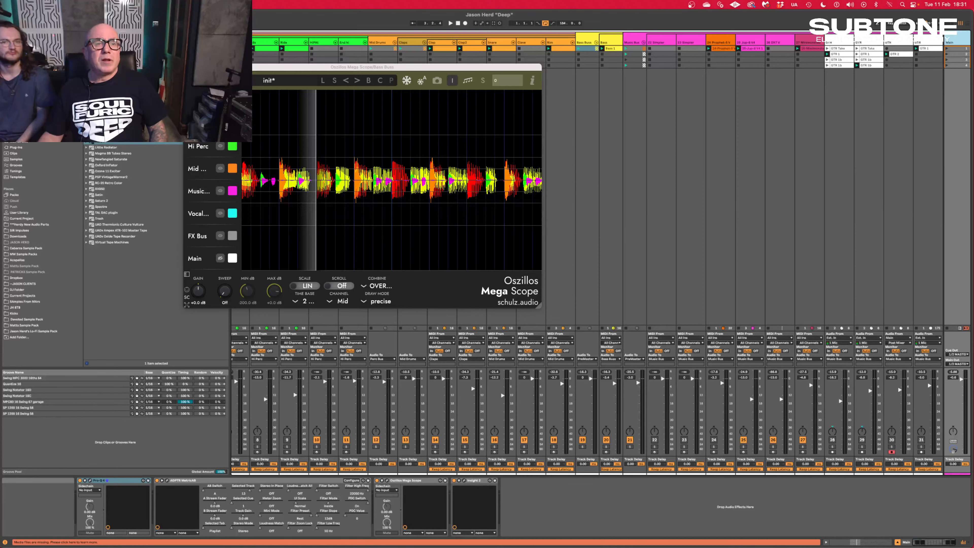
click(188, 67)
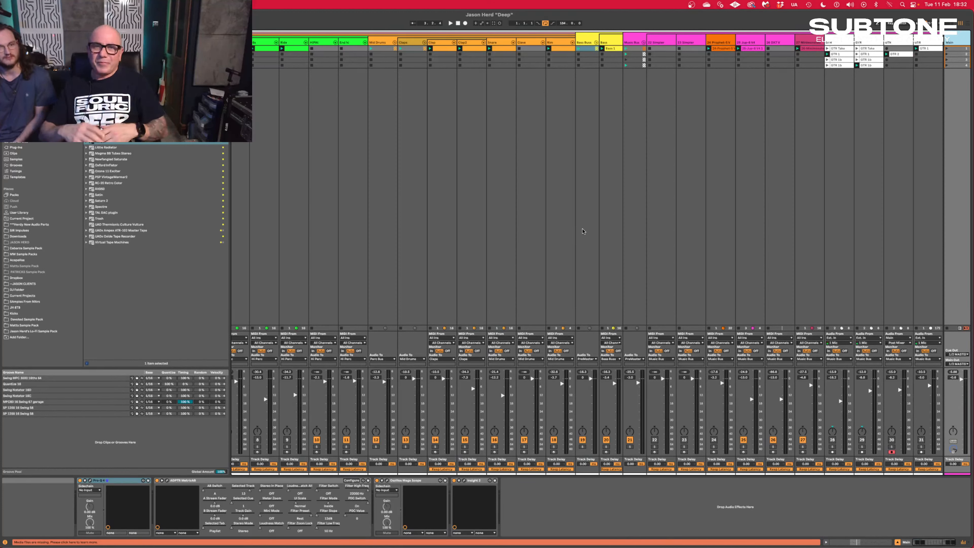
Select the Bass track and add KClip3 at the end of its device chain.
click(466, 209)
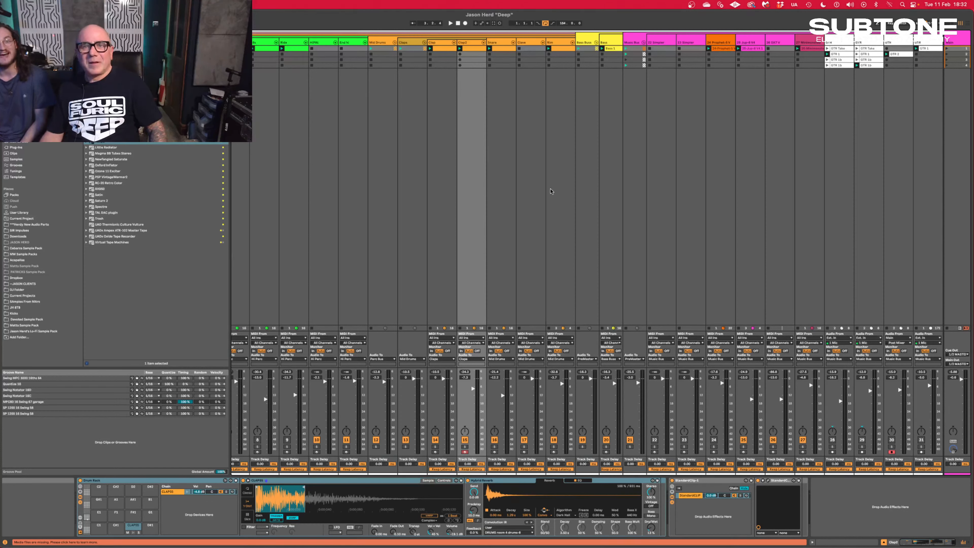
click(637, 41)
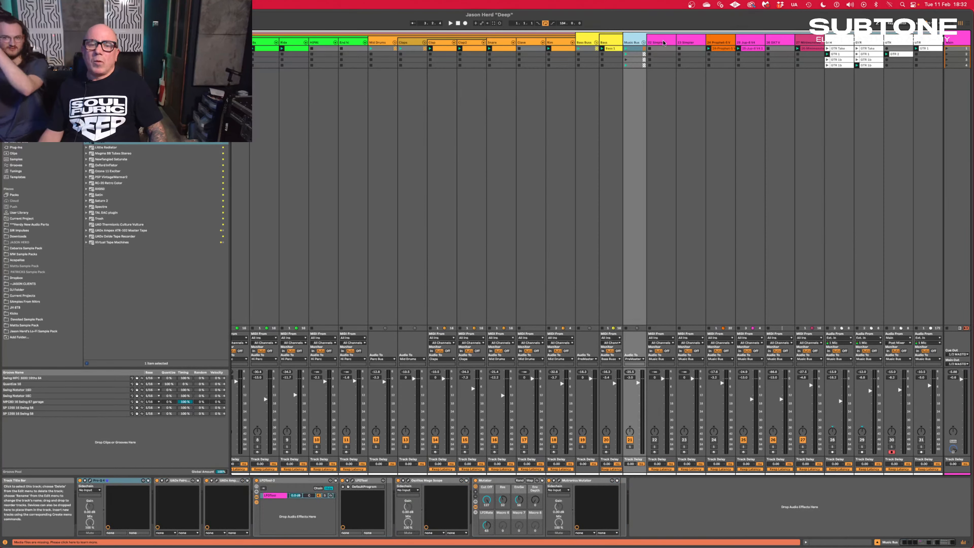
click(610, 41)
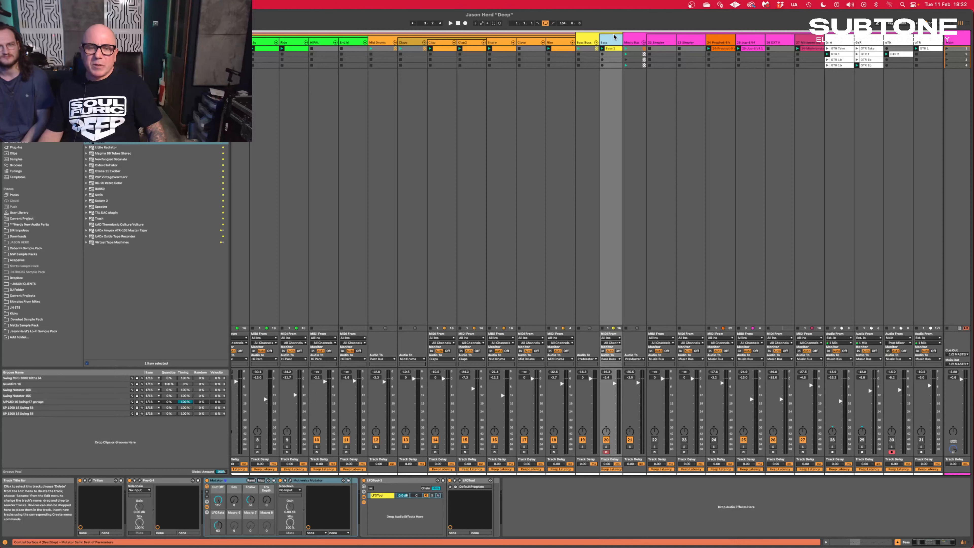
double_click(104, 144)
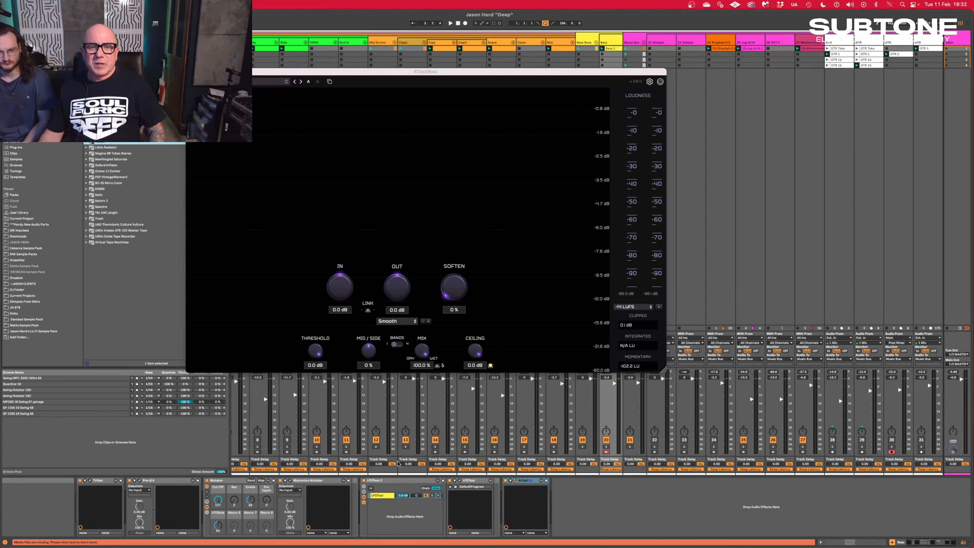
Play the mix and raise the Bass KClip3's input gain to 14.2 dB with the output linked.
key(space)
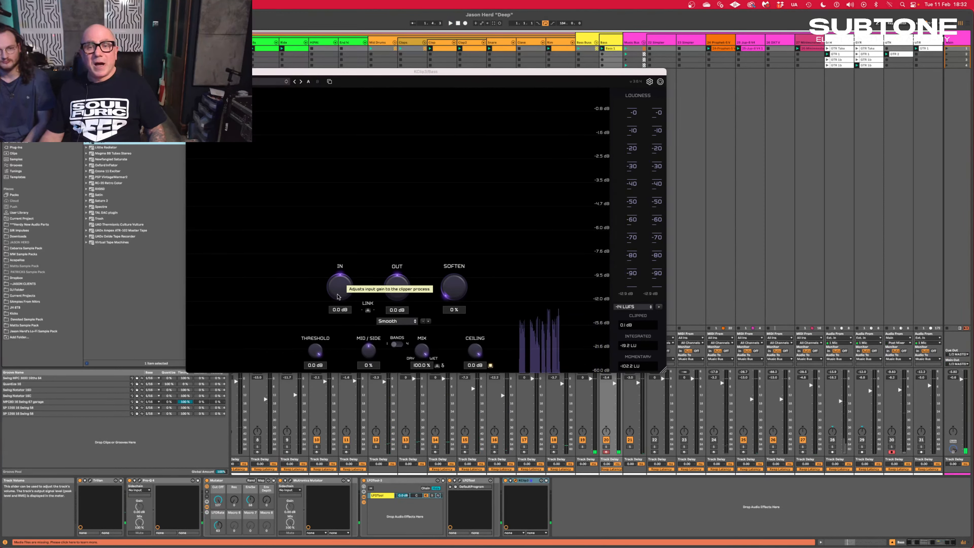
key(space)
drag(337, 296, 337, 269)
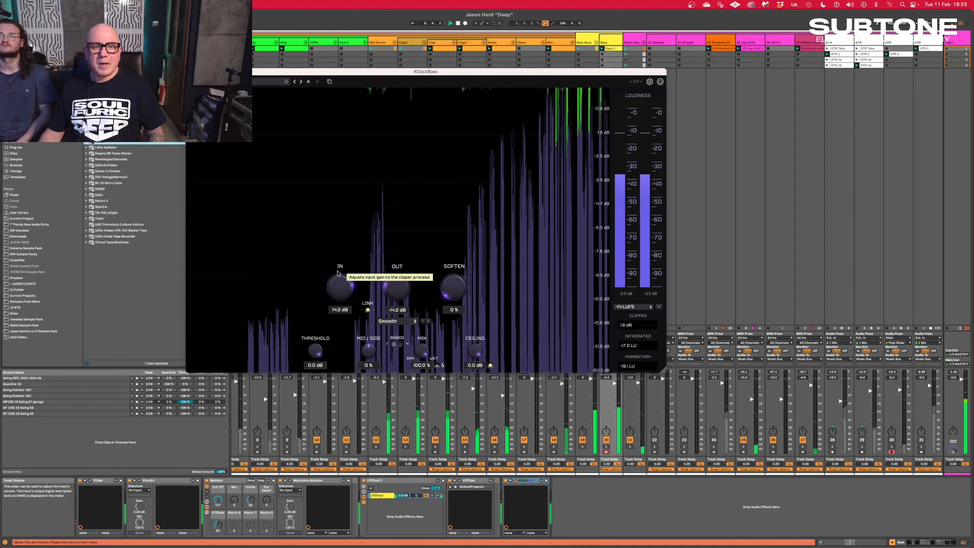
key(space)
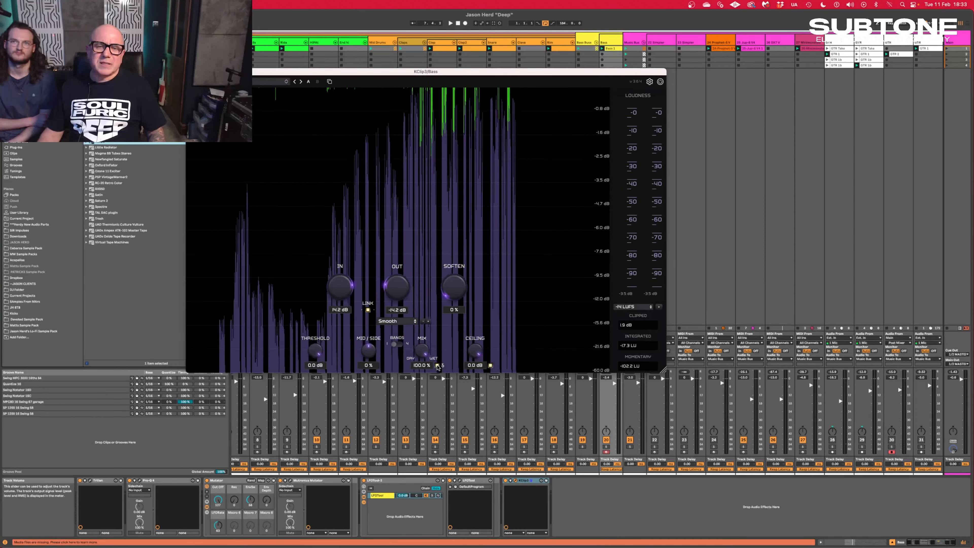
Listen to the Bass KClip3 with its delta function on, first in the mix and with the Bass track soloed.
key(space)
key(space)
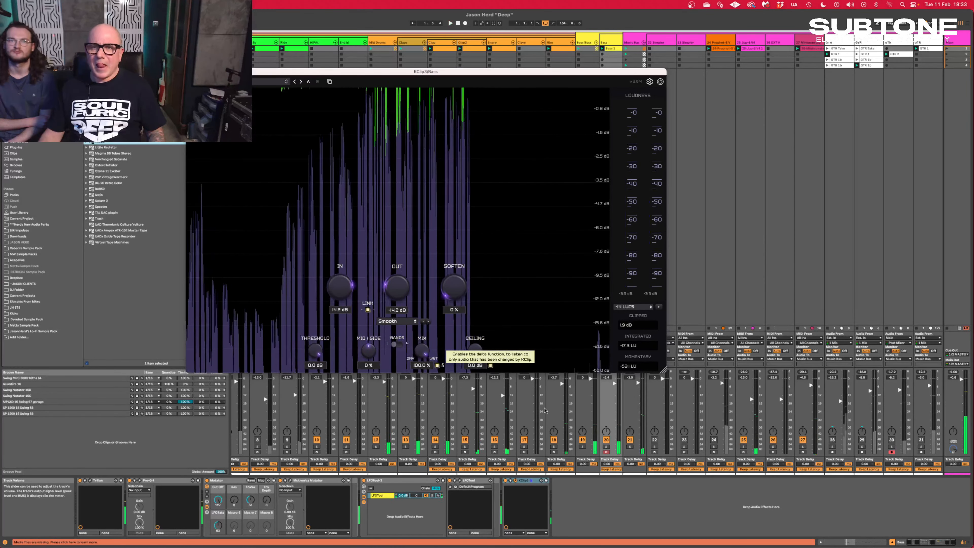
click(607, 446)
click(606, 446)
key(space)
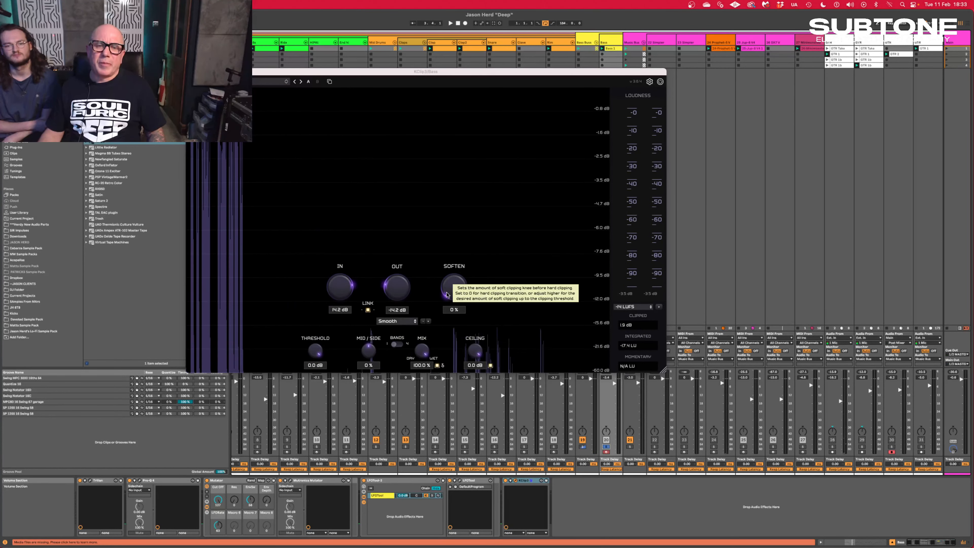
Play the soloed Bass and set KClip3's Soften to 100% and its linked input gain to 19.7 dB.
key(space)
drag(453, 294, 440, 244)
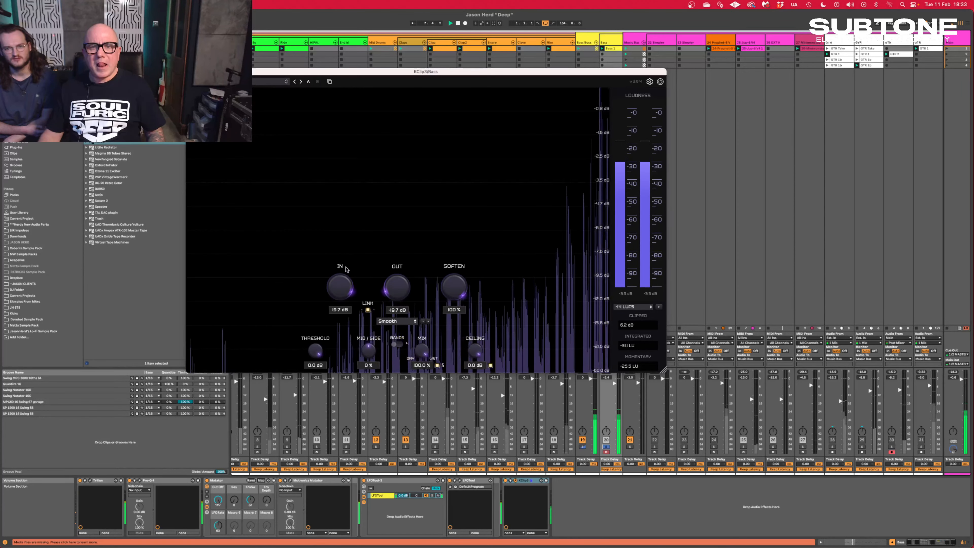
Set the Bass KClip3's linked input gain to 11.3 dB and listen to the soloed Bass with the delta function on.
drag(346, 266, 345, 265)
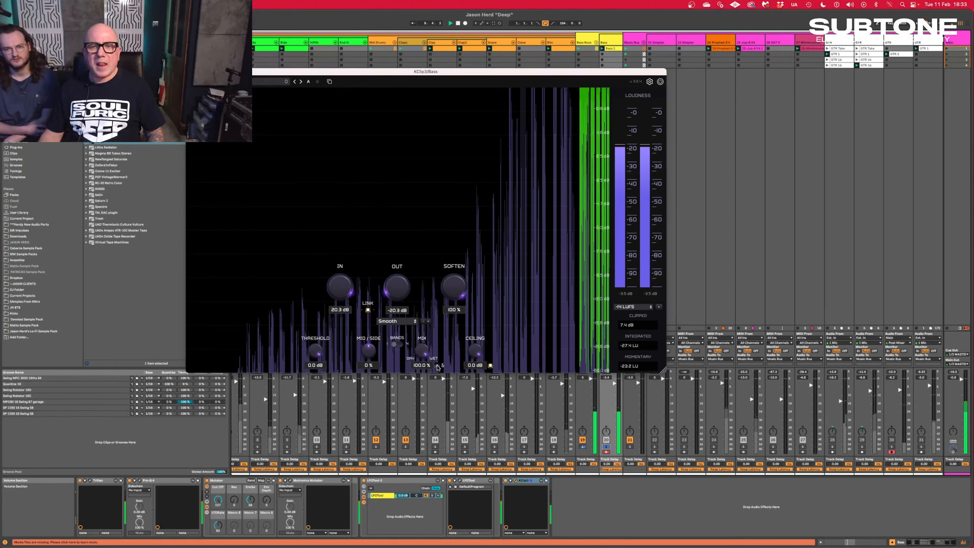
drag(339, 293, 334, 325)
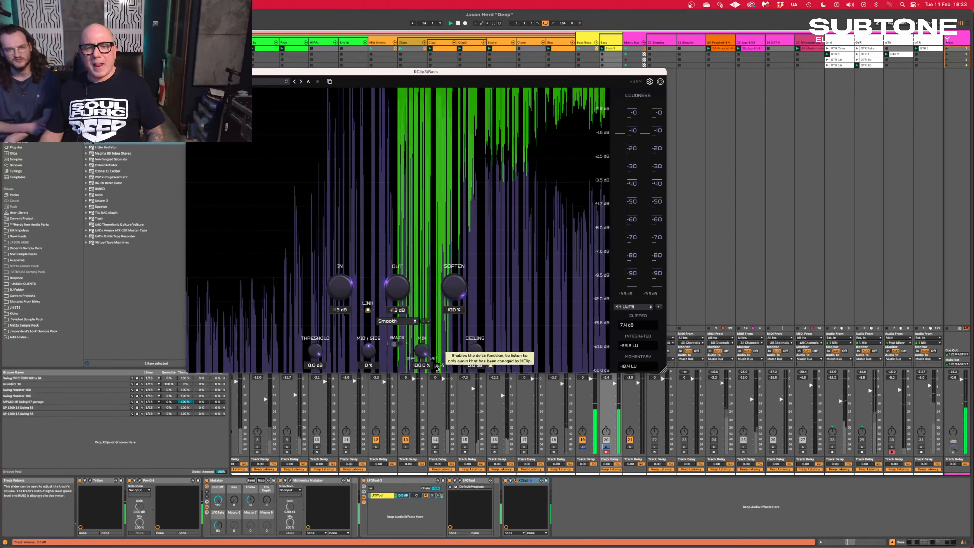
click(437, 365)
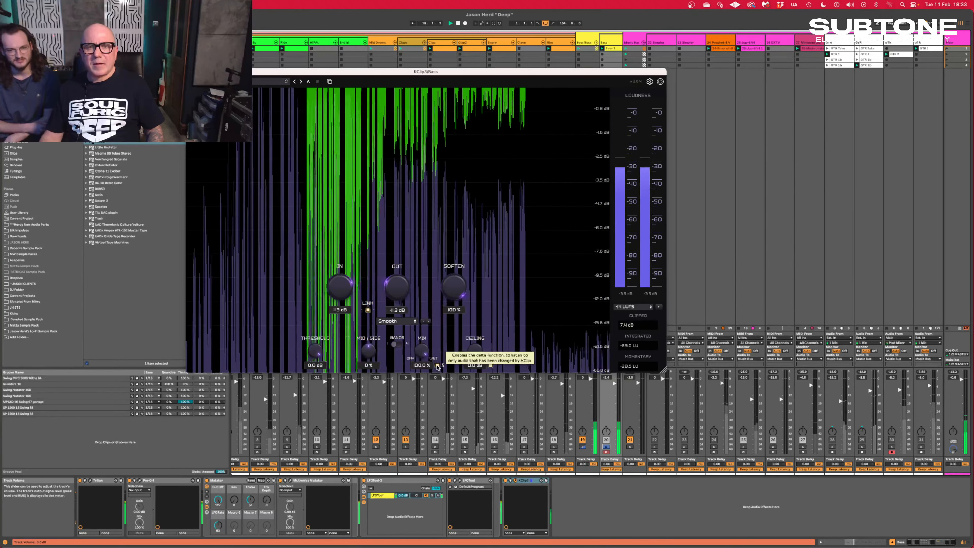
Try KClip3's Soften at 80% on the Bass, then view the available clipping modes and keep Smooth.
key(space)
drag(451, 287, 451, 309)
key(space)
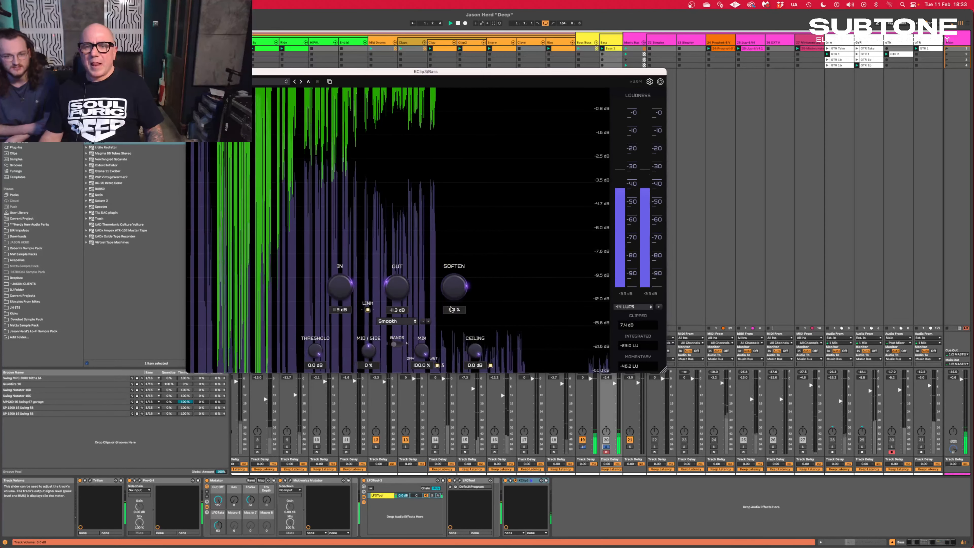
click(398, 323)
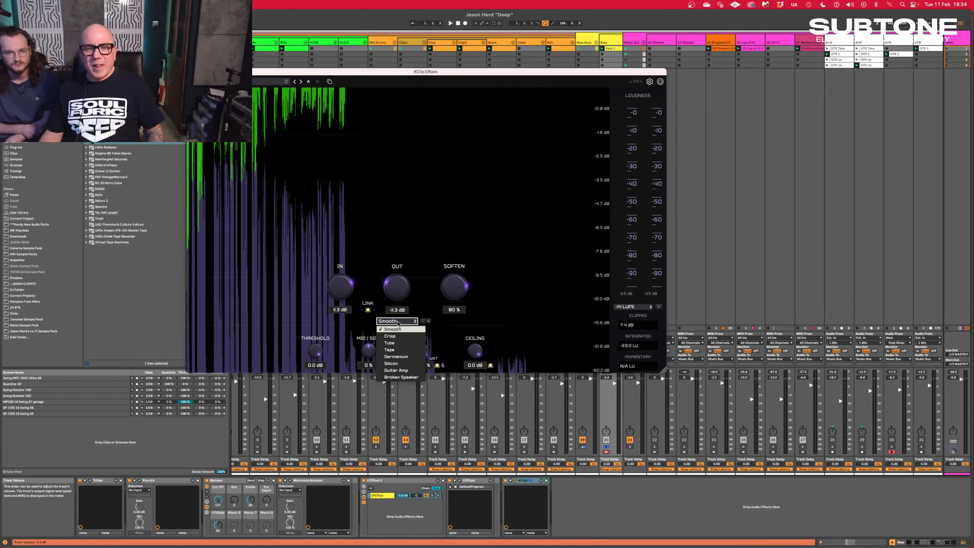
click(417, 292)
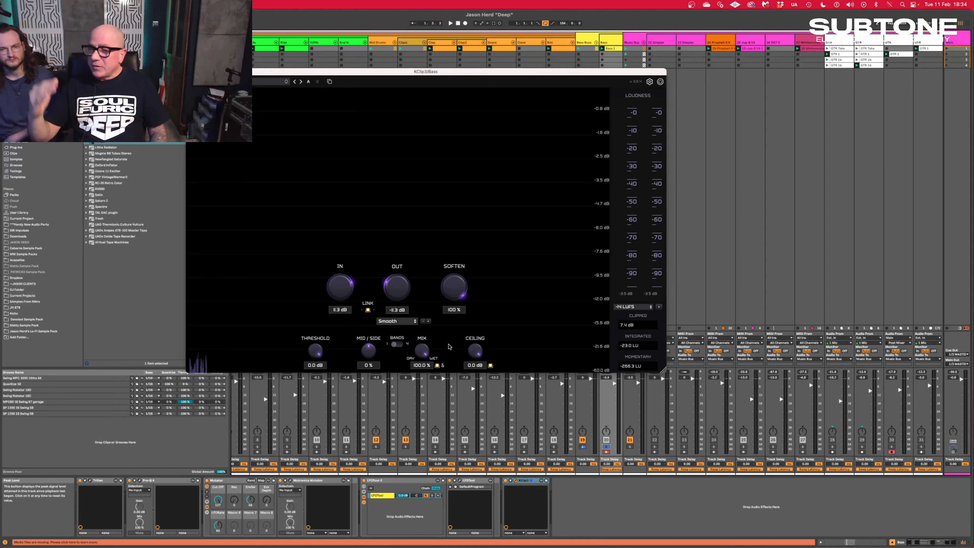
Play the soloed Bass, set KClip3's linked input gain to 5.1 dB and set Soften to 0%.
key(space)
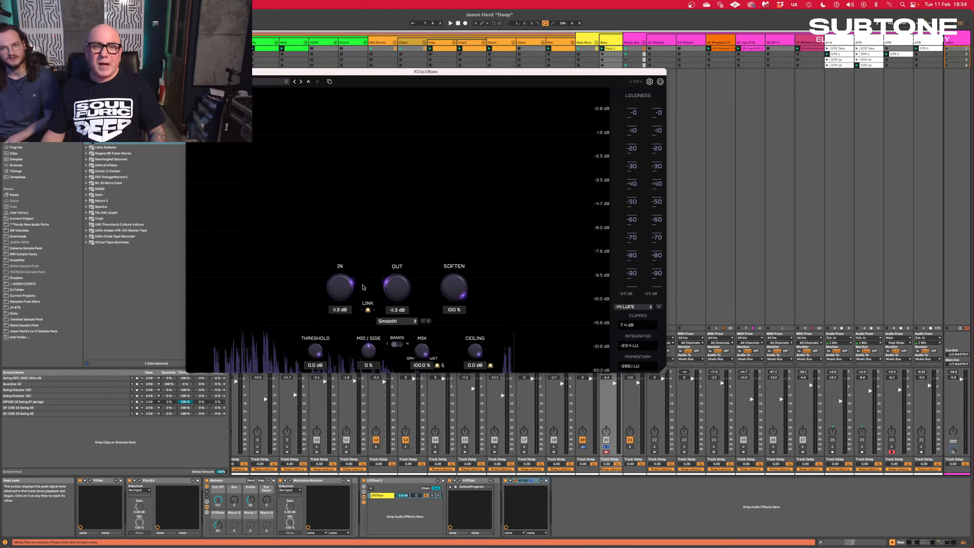
drag(343, 287, 343, 310)
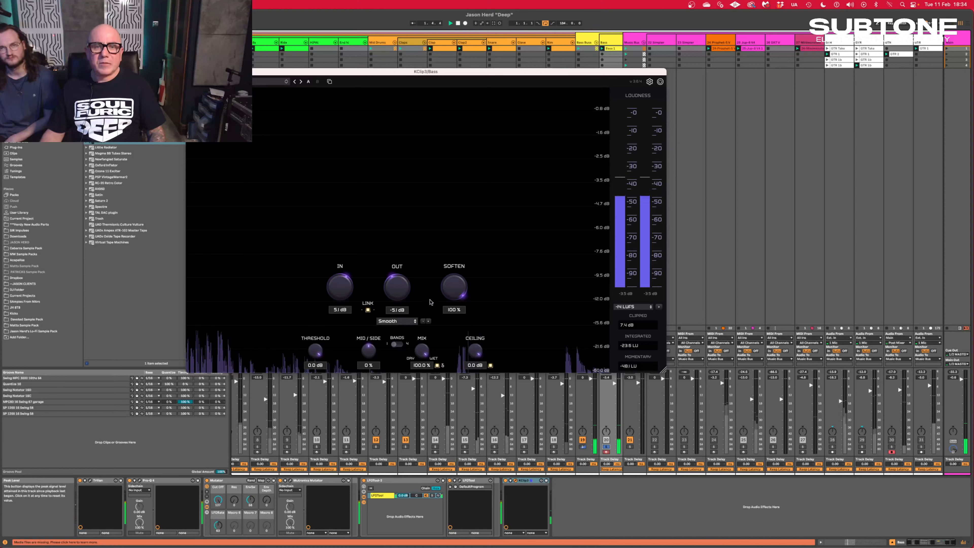
drag(449, 294, 376, 468)
key(space)
key(space)
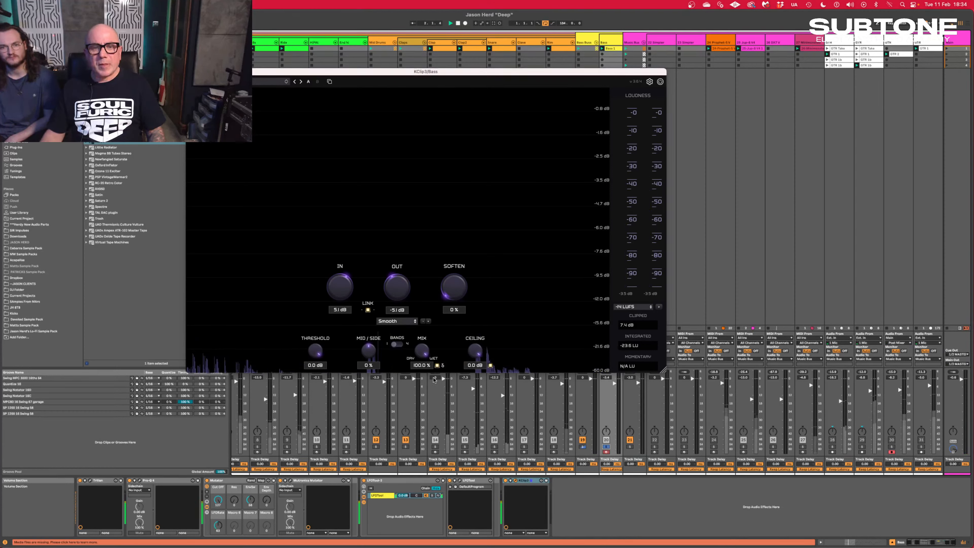
Bring the Bass KClip3's linked input gain back to -0.1 dB and unsolo the Bass track.
drag(336, 292, 332, 250)
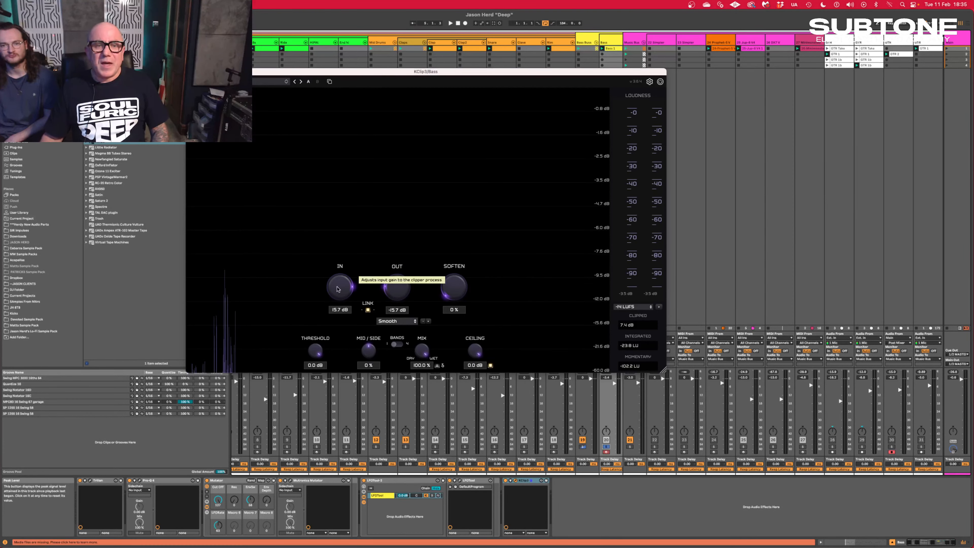
drag(337, 288, 336, 352)
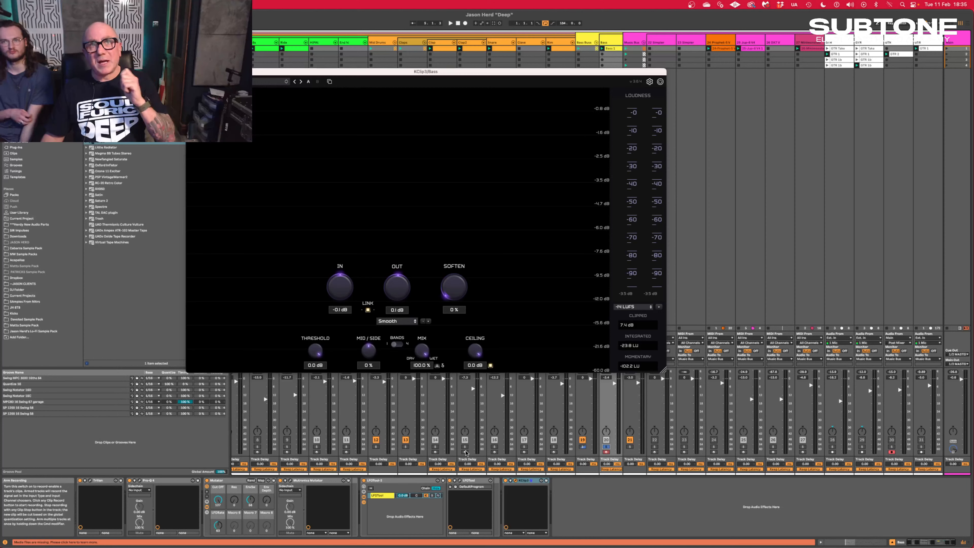
click(607, 447)
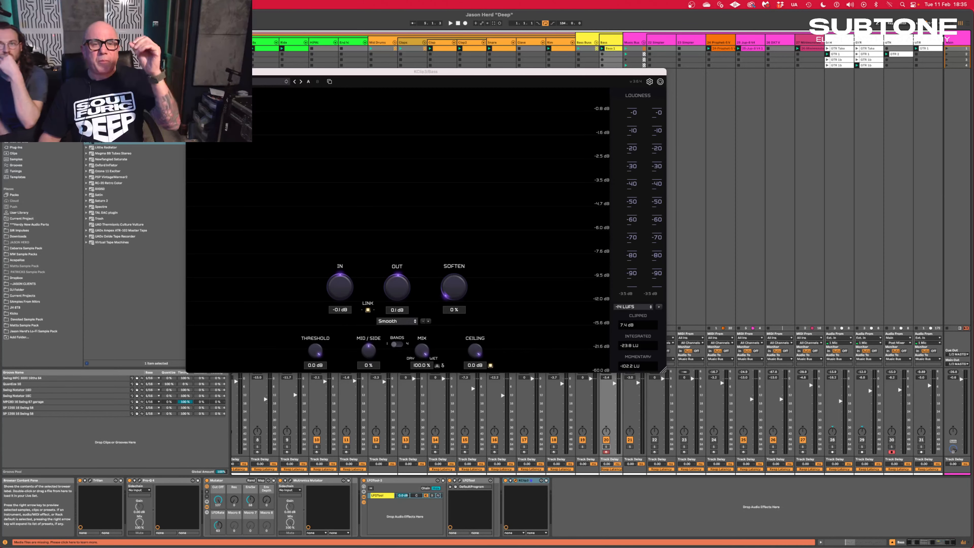
Hide the plug-in windows and fold the Bass Buss and Music Bus groups in the session.
key(super+alt+p)
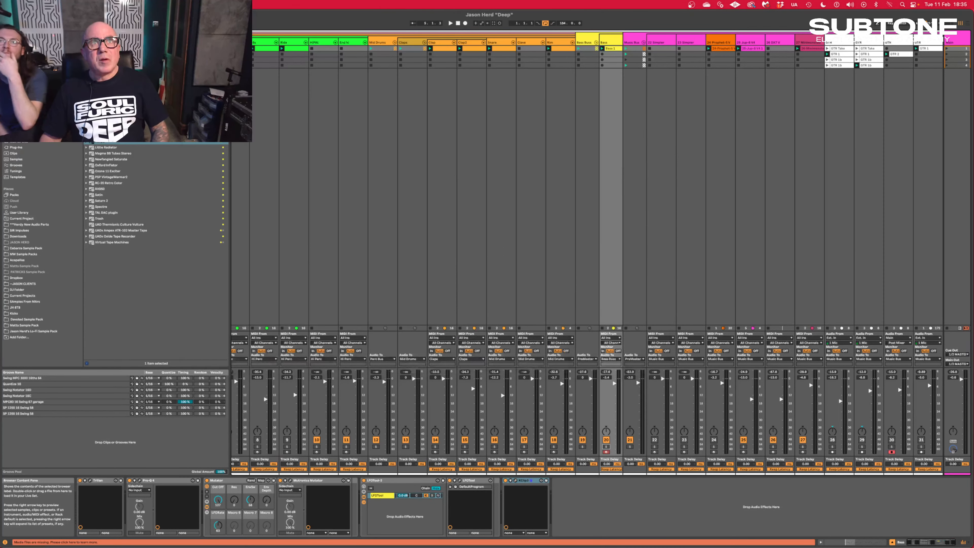
click(539, 283)
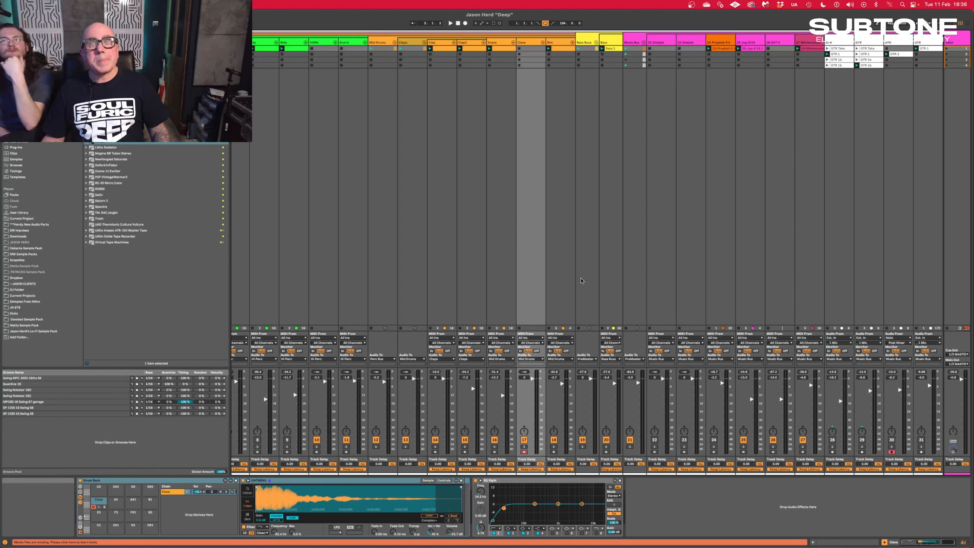
click(609, 273)
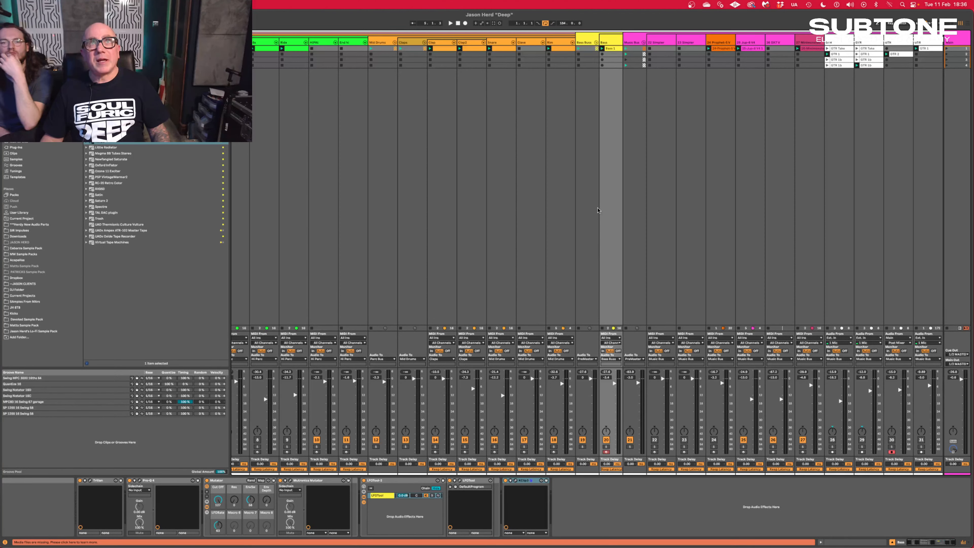
scroll(579, 187, right, 6)
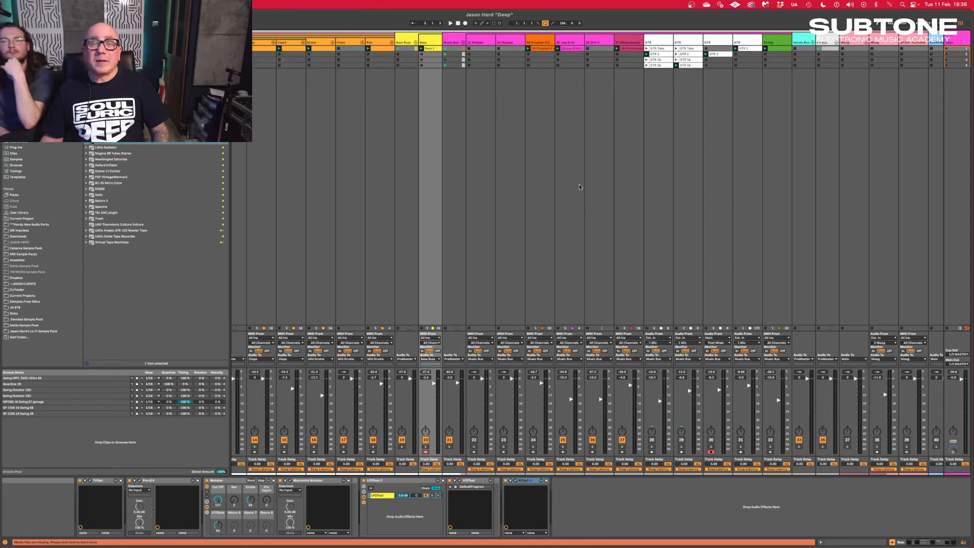
scroll(580, 187, left, 2)
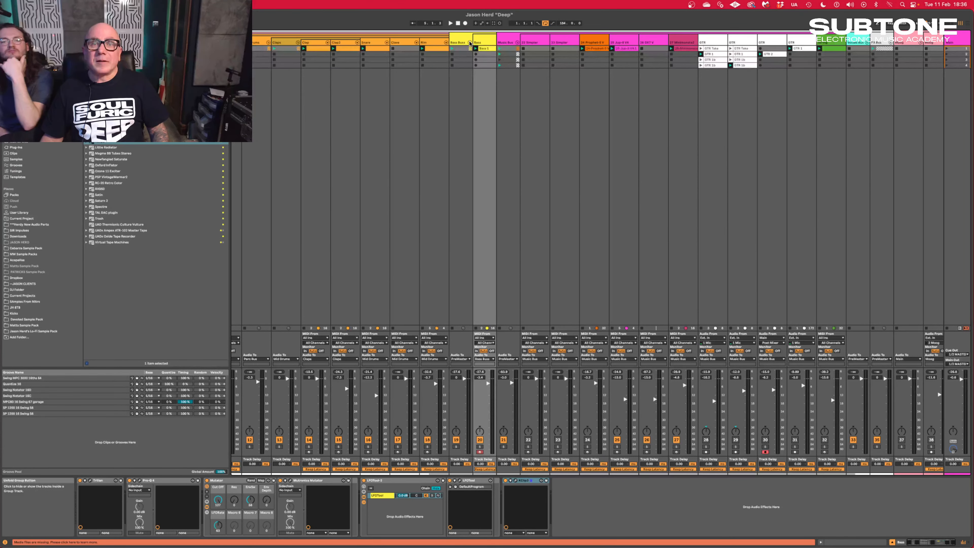
click(470, 43)
click(493, 42)
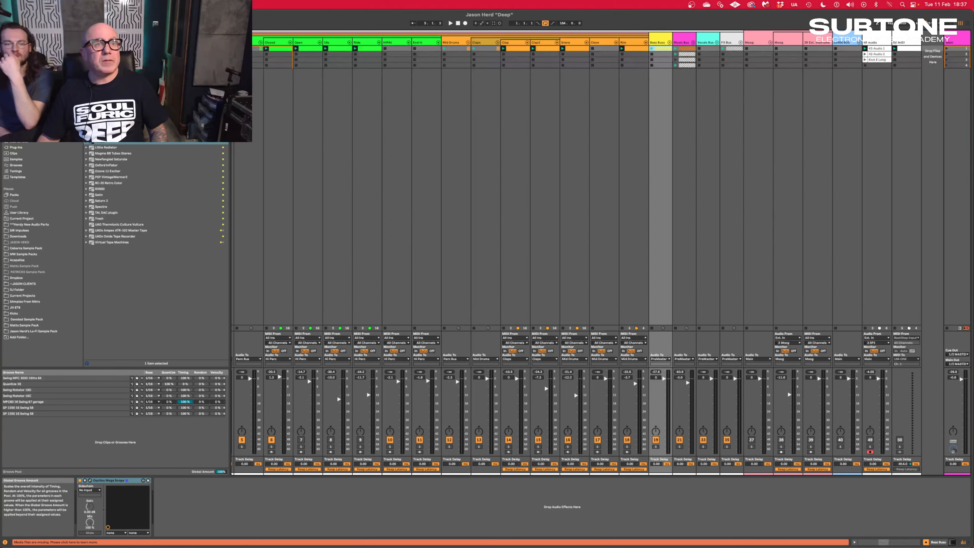
Save the current set and open the recent set "Analogue Dreams".
key(super+s)
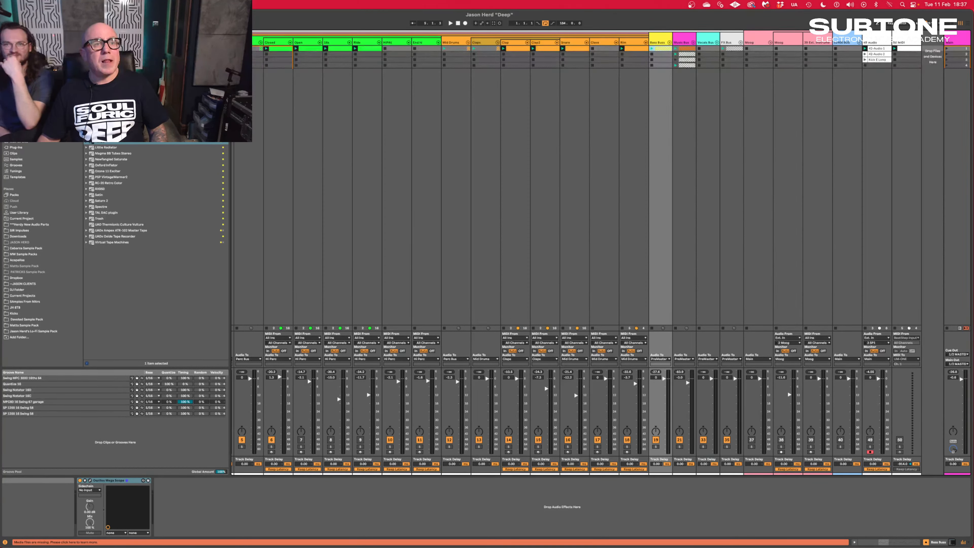
mouse_move(76, 32)
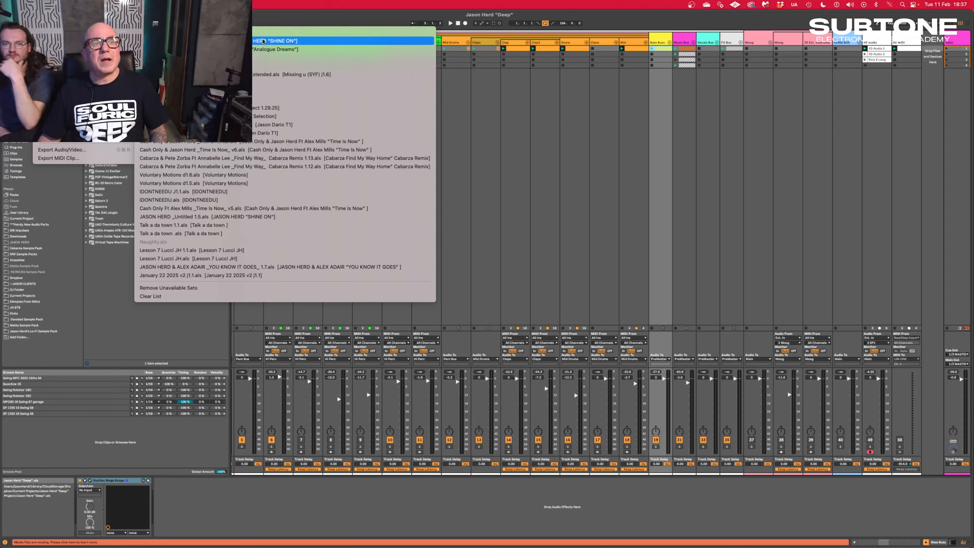
click(289, 50)
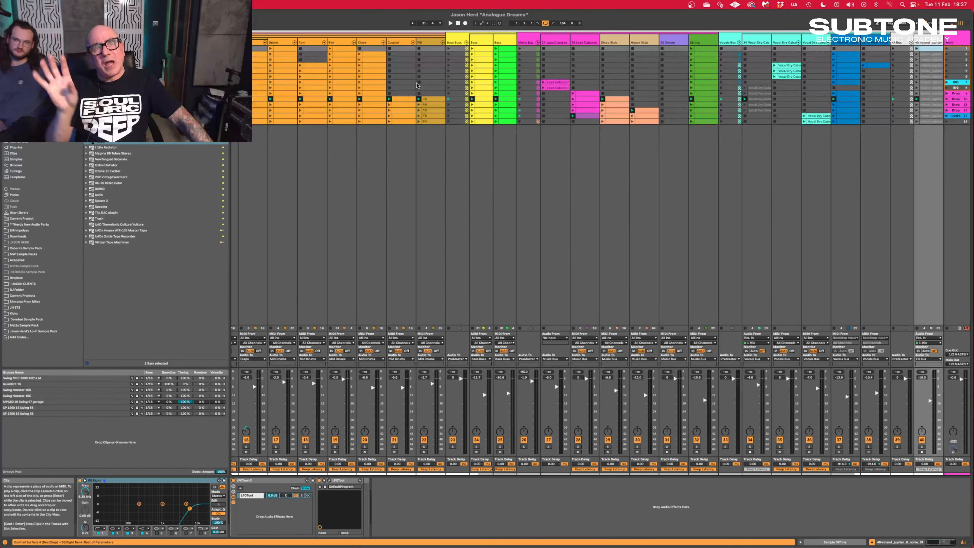
Look over the tracks of "Analogue Dreams" and play through scenes 2 to 6 one after another.
scroll(418, 86, left, 10)
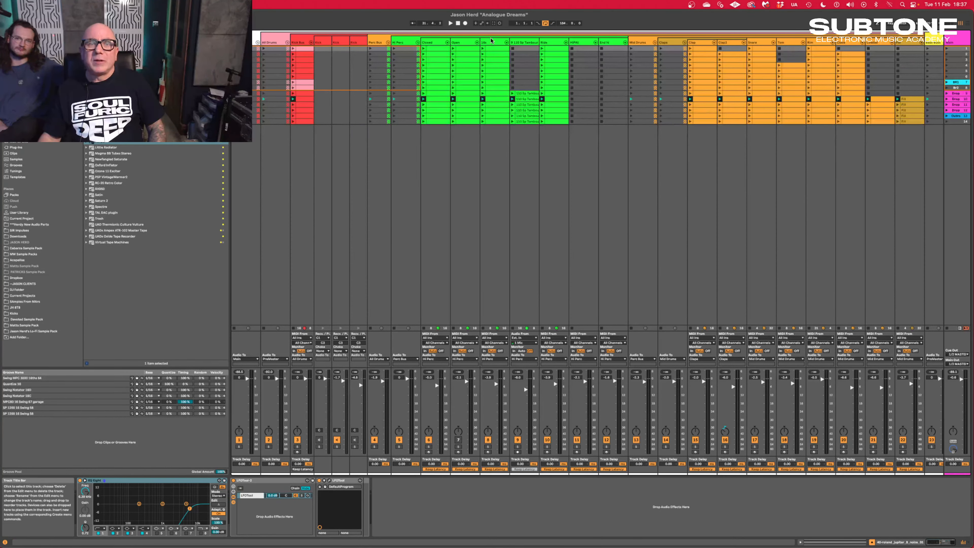
scroll(517, 62, right, 10)
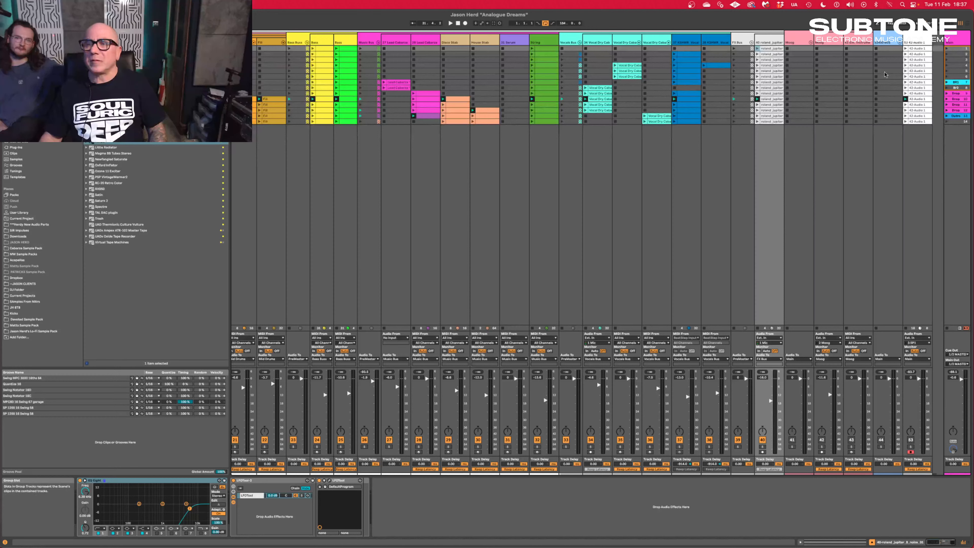
click(946, 55)
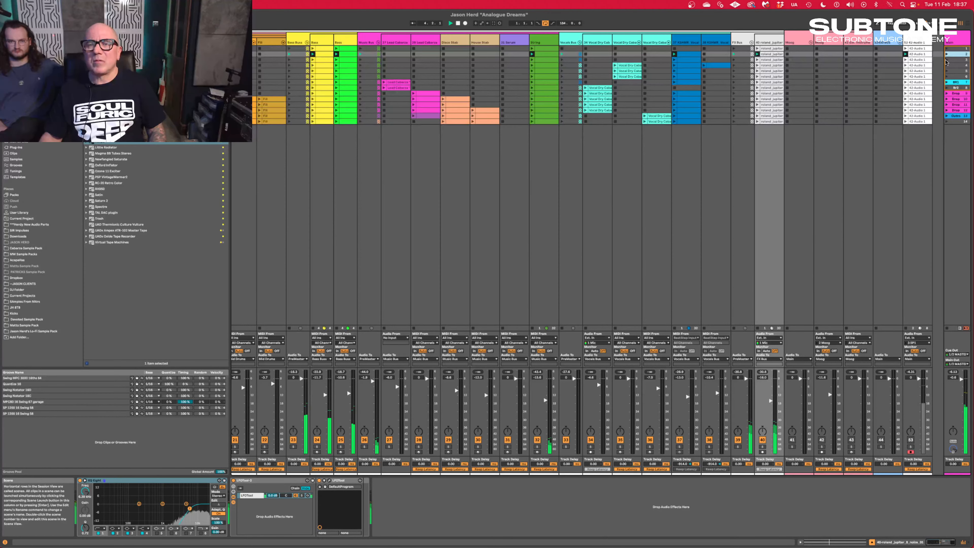
click(946, 60)
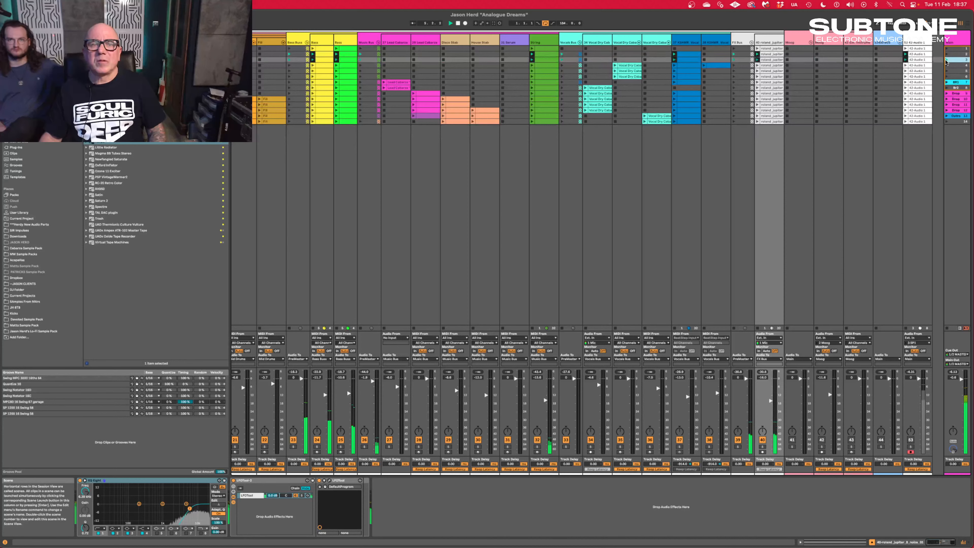
scroll(946, 62, left, 3)
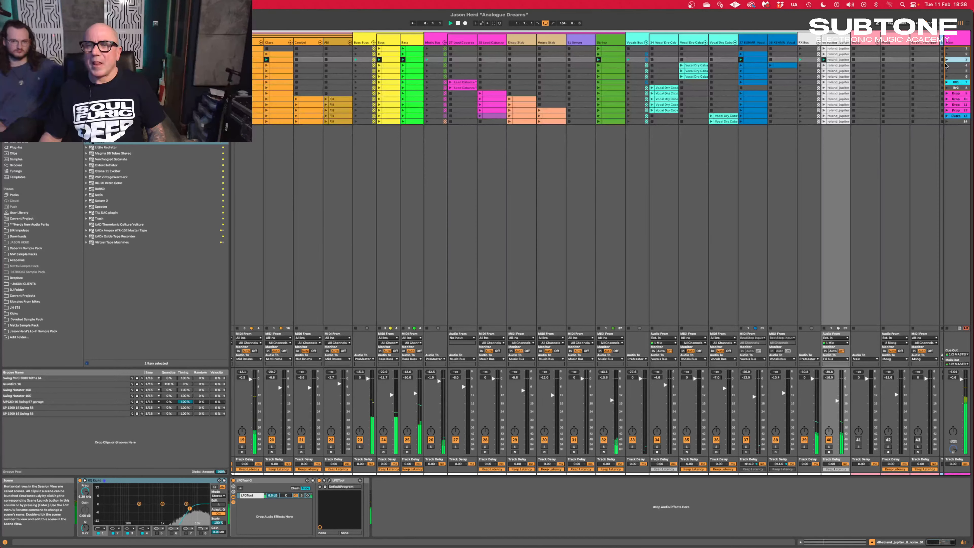
click(945, 66)
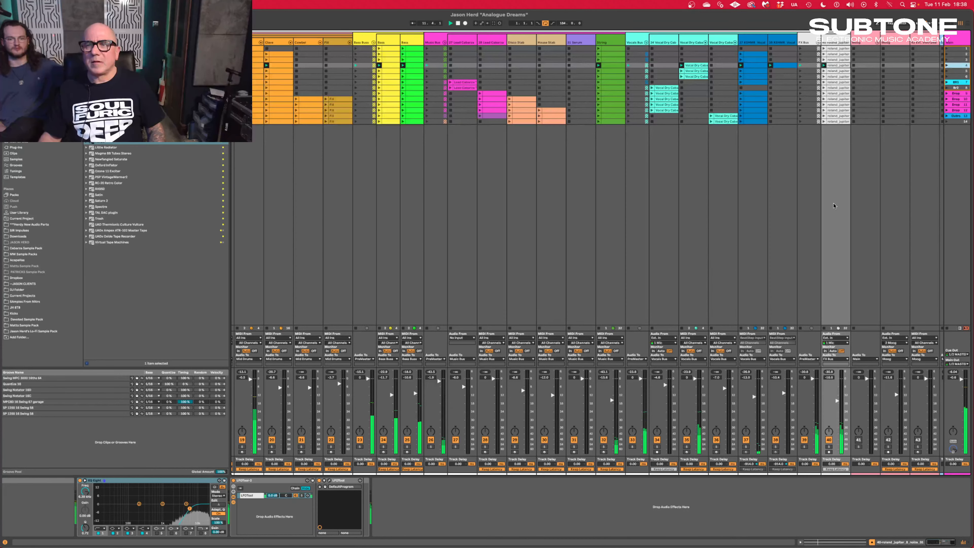
click(946, 72)
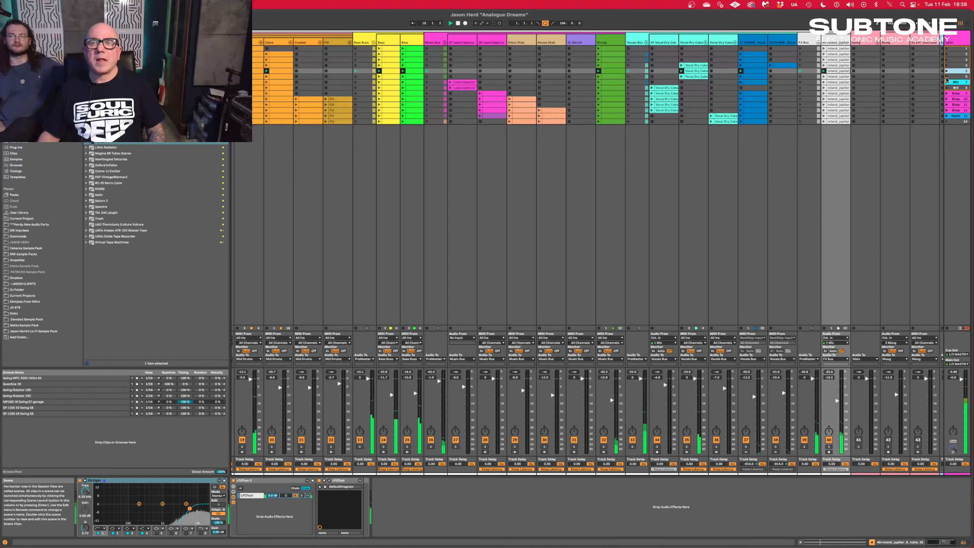
click(947, 77)
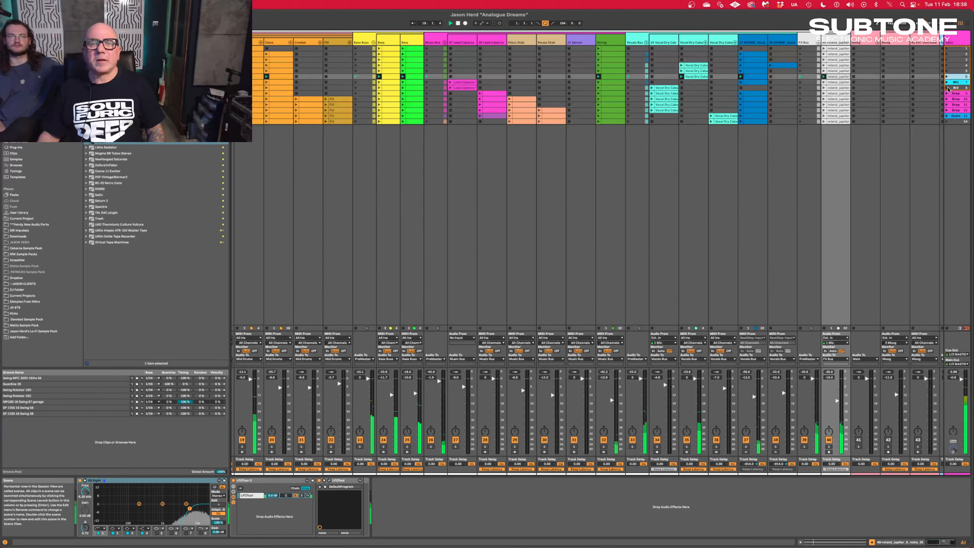
Continue the playback with scene 8 and the Drop scenes 9 and 10.
click(948, 88)
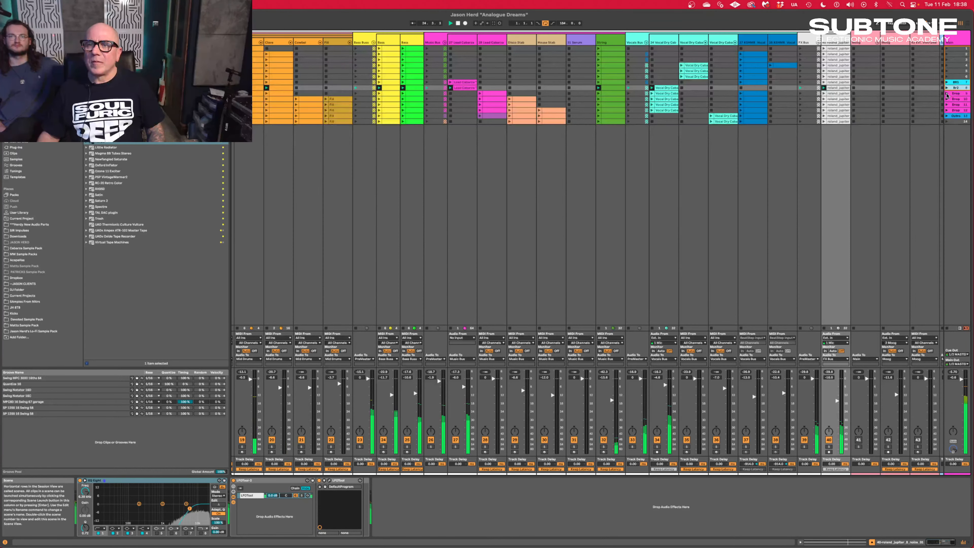
click(948, 94)
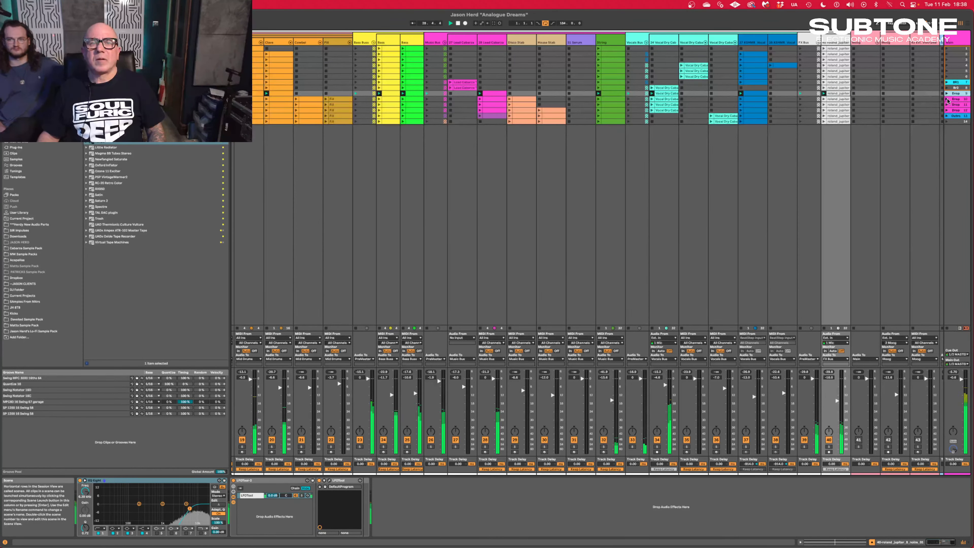
click(947, 100)
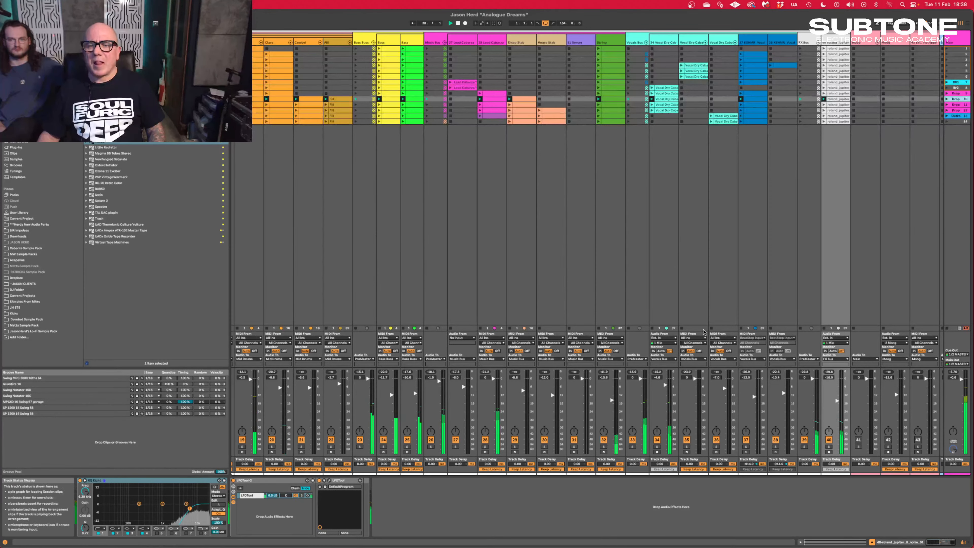
Mute vocal track 34 during playback and launch the Drop scene 12.
click(657, 440)
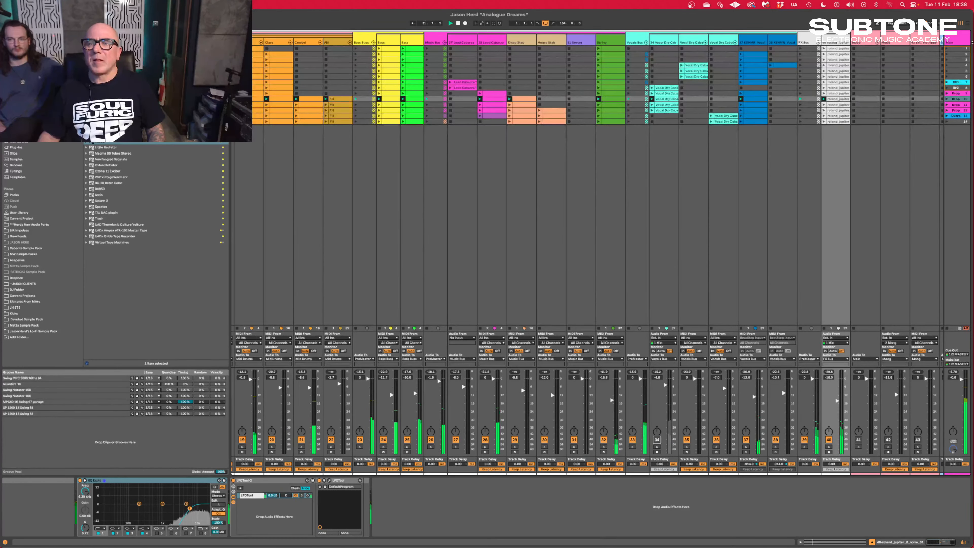
click(948, 110)
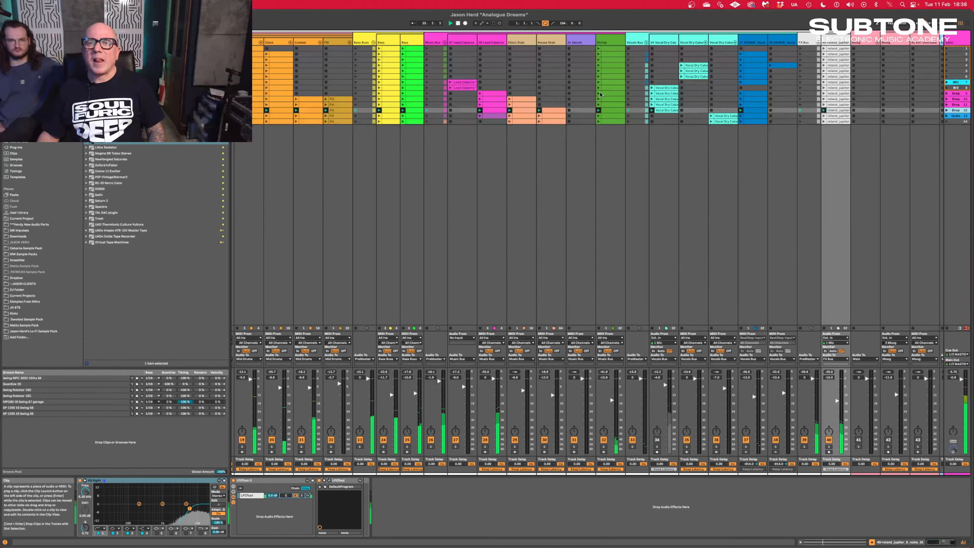
scroll(589, 97, left, 3)
scroll(589, 97, left, 2)
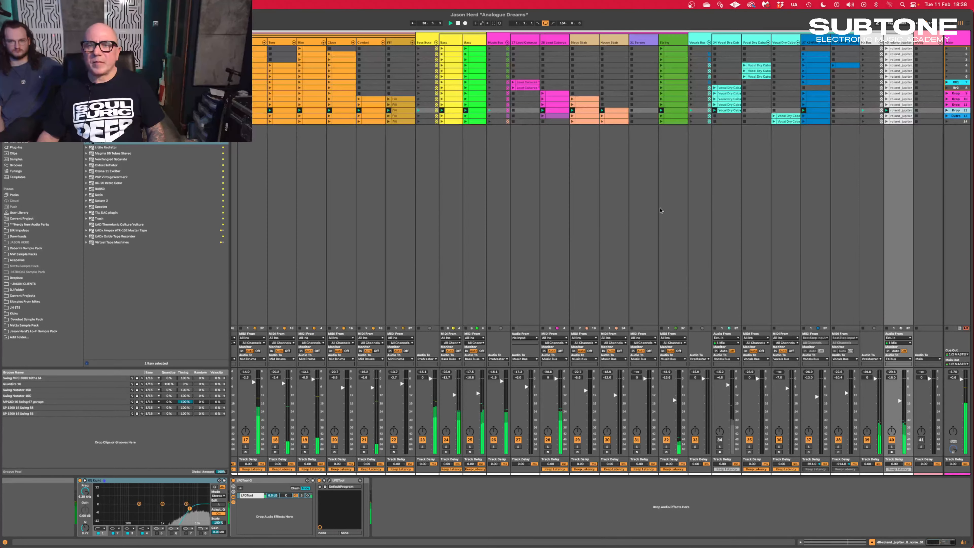
Launch scene 13, mute lead track 28 while it plays, and stop the playback.
click(947, 116)
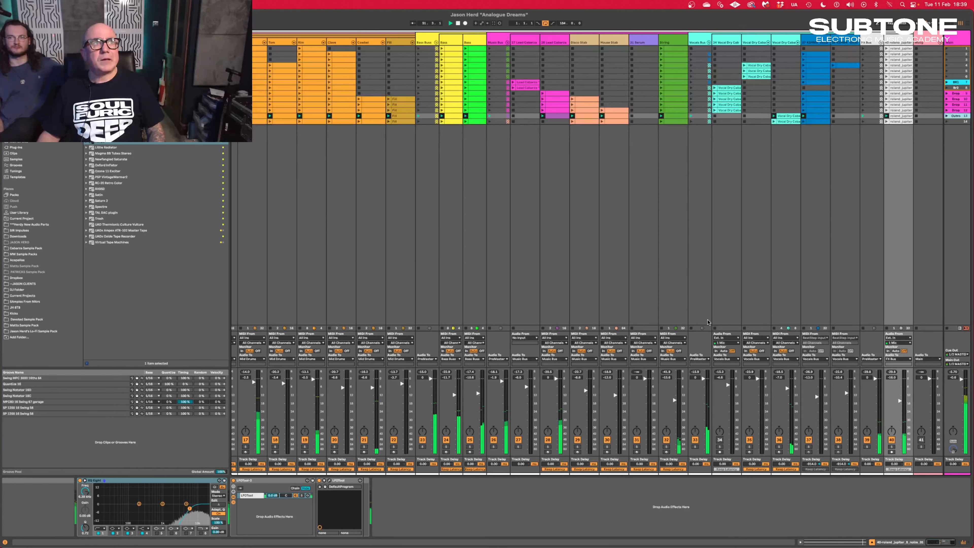
click(547, 440)
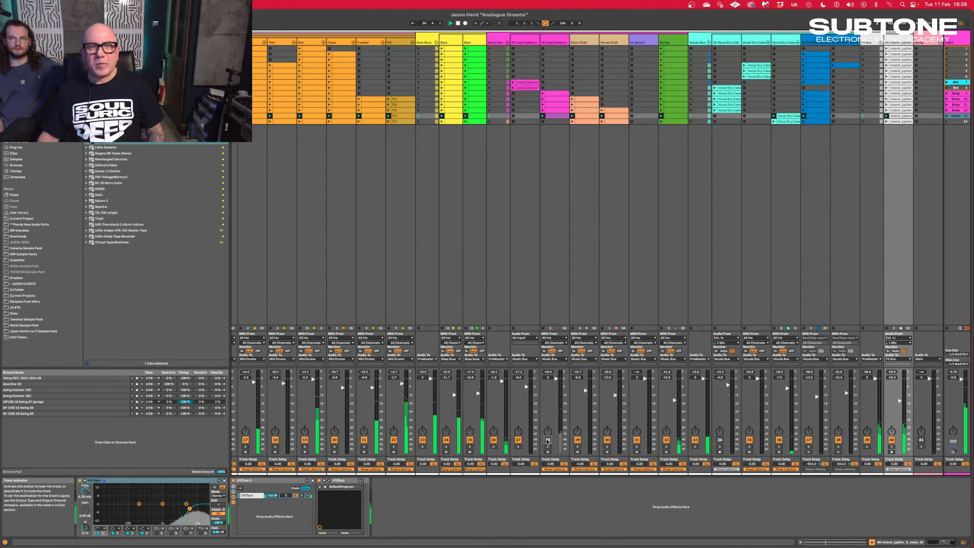
key(super+s)
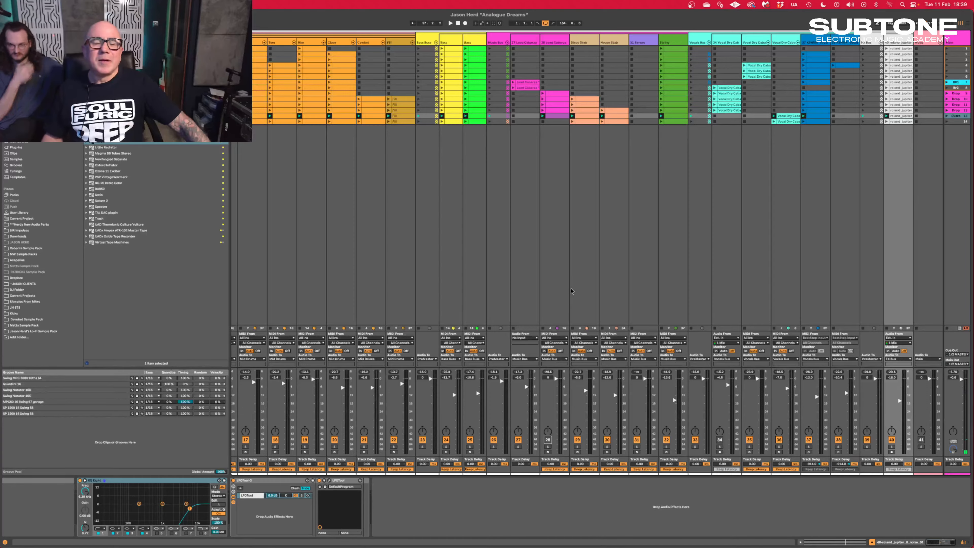
Solo lead track 27, play its clip in scene 8 and release the solo after listening.
scroll(564, 327, left, 10)
scroll(571, 291, right, 2)
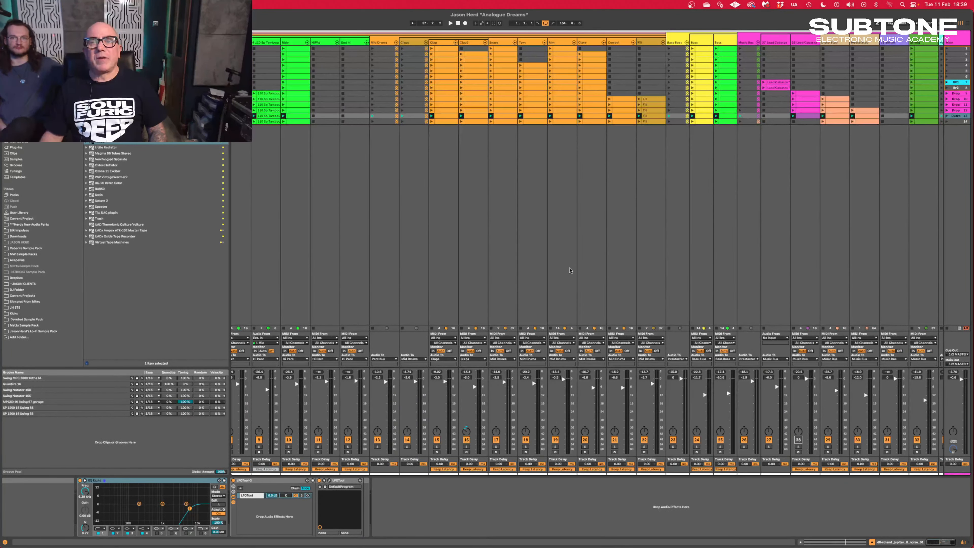
scroll(568, 255, right, 13)
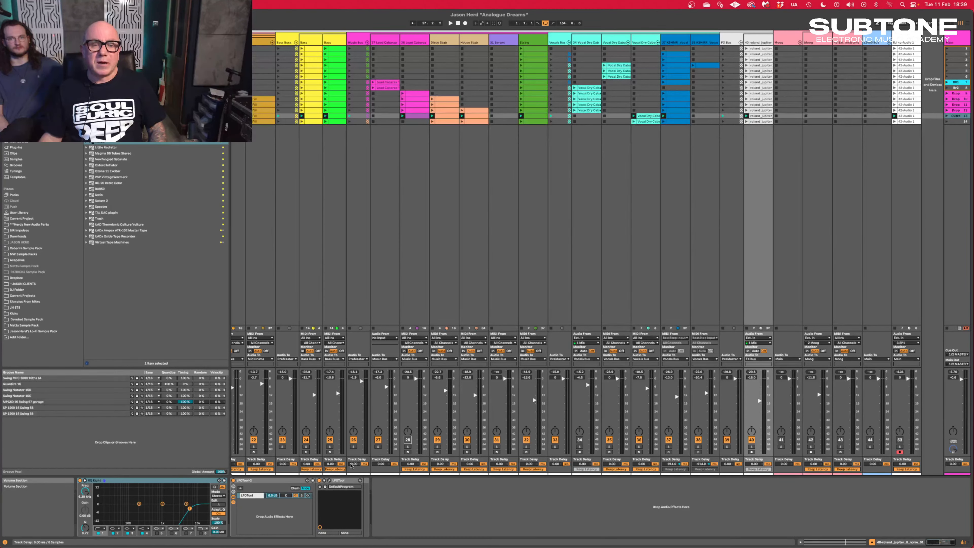
click(376, 447)
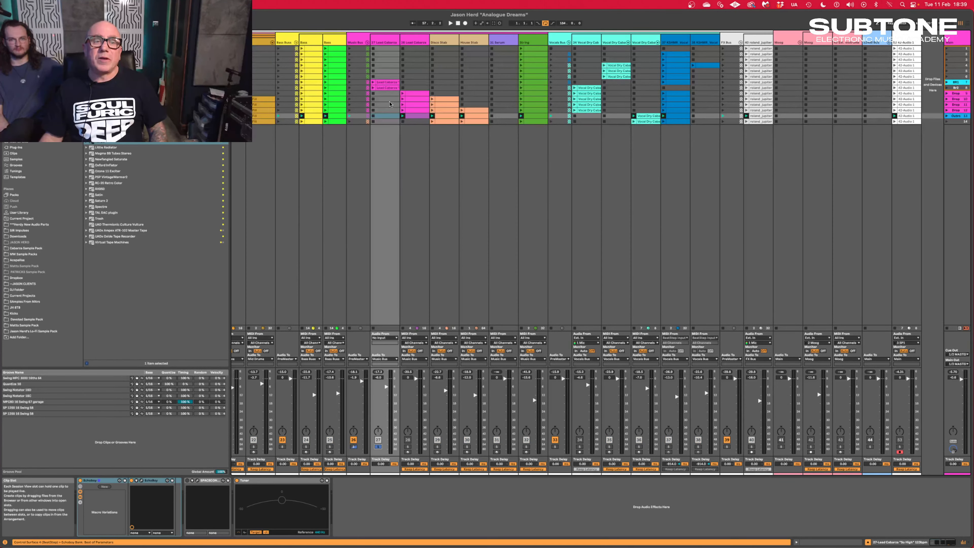
click(372, 88)
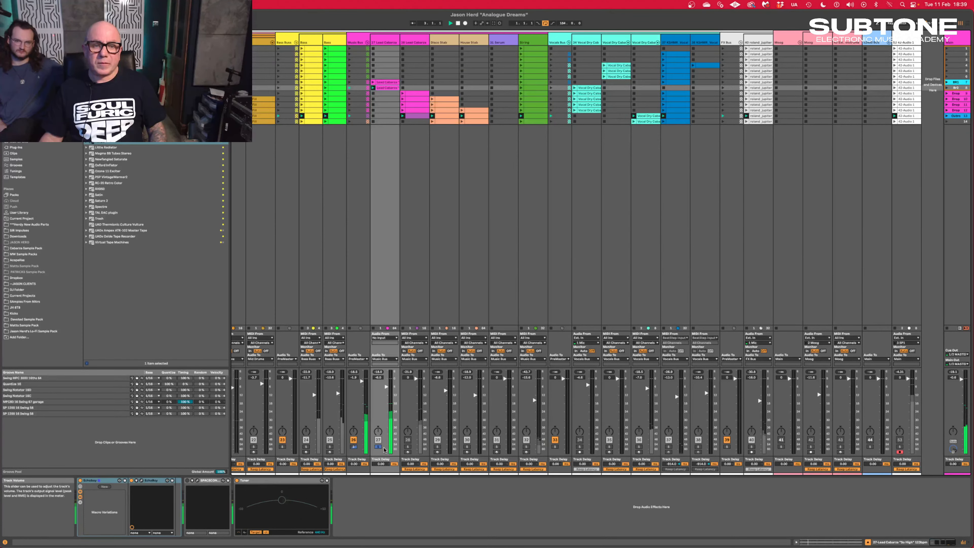
key(space)
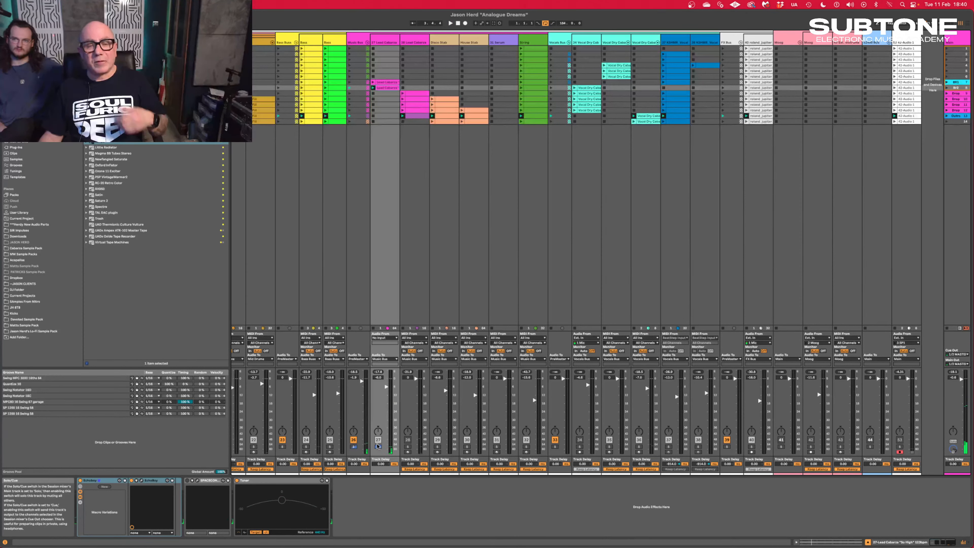
click(379, 447)
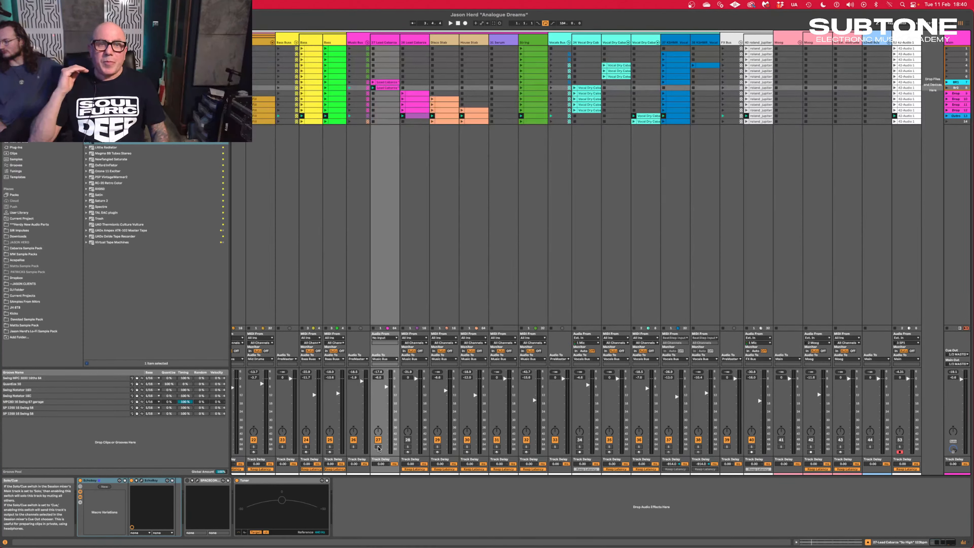
Solo lead track 28 and play its clips in scenes 9 and 13 for comparison.
click(408, 447)
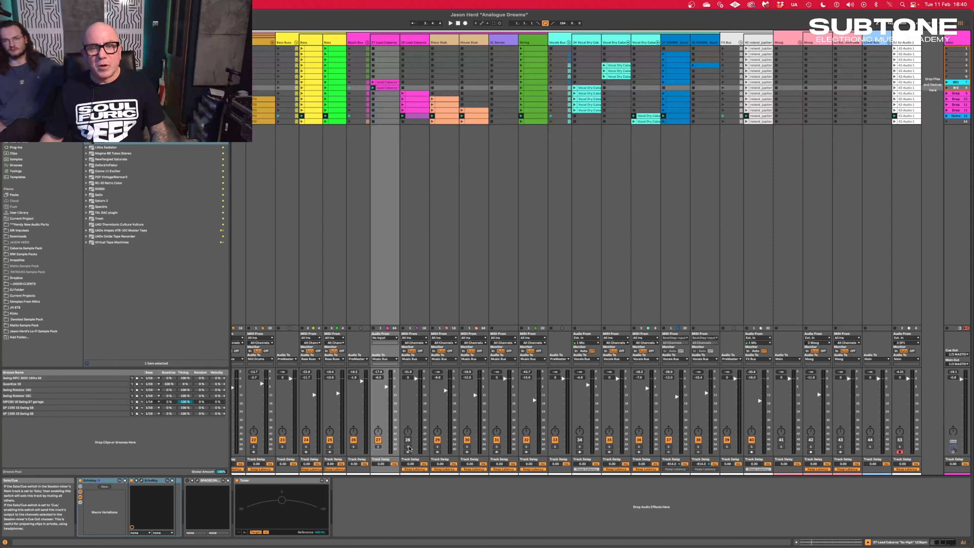
click(414, 93)
click(403, 93)
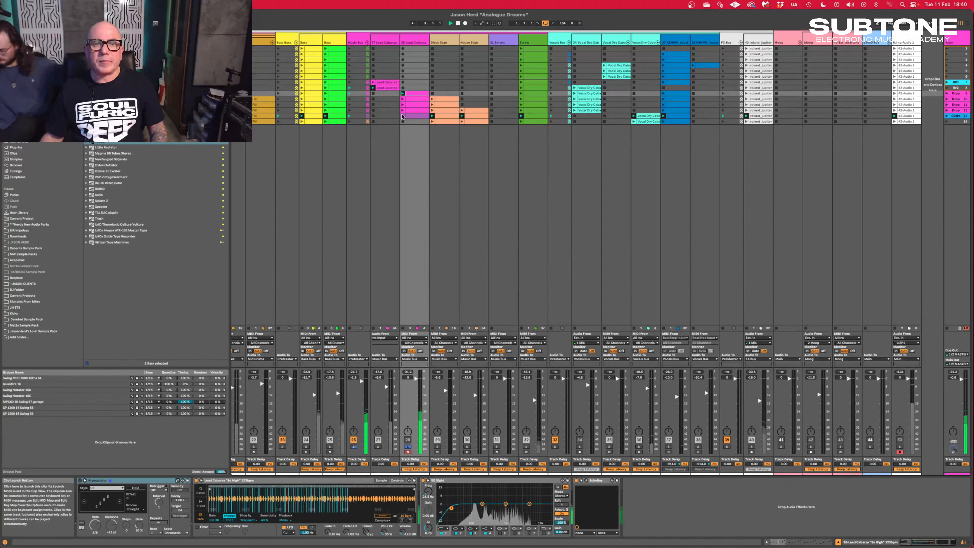
click(402, 116)
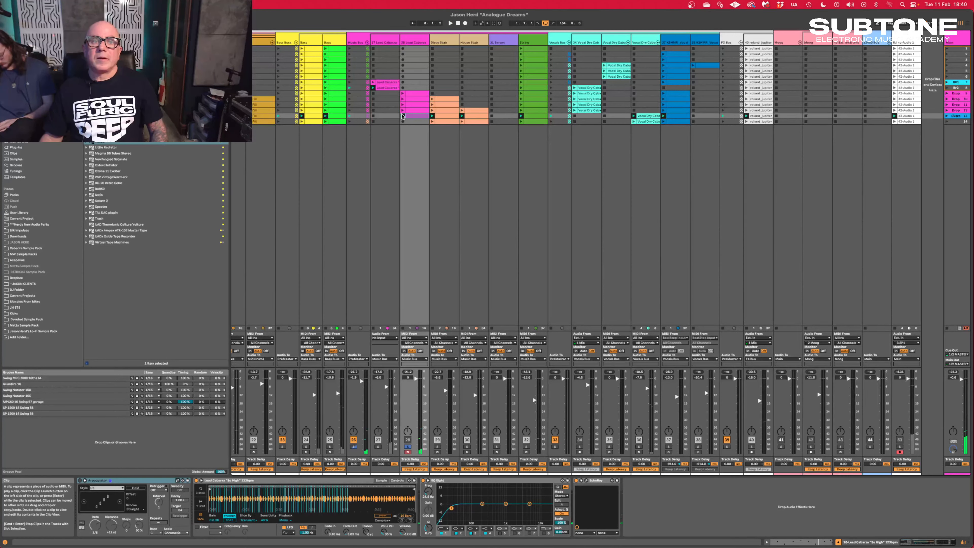
scroll(402, 116, left, 2)
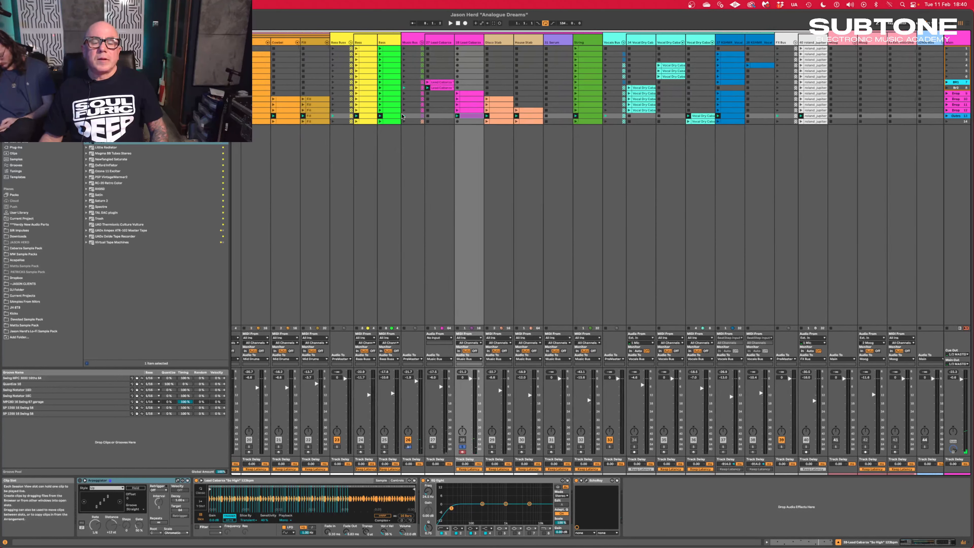
Open the MIDI clip of green bass track 25 in scene 5 and play it with the track soloed.
click(392, 72)
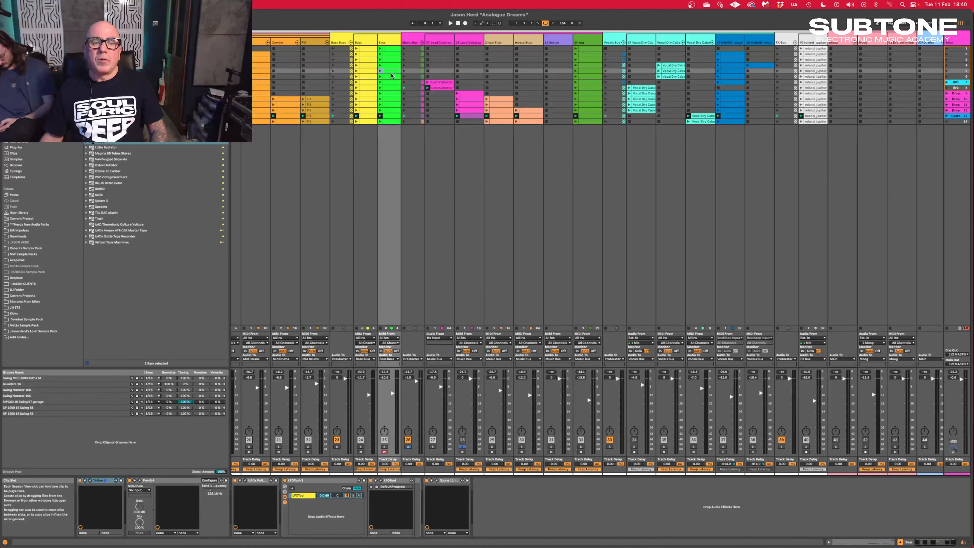
double_click(390, 74)
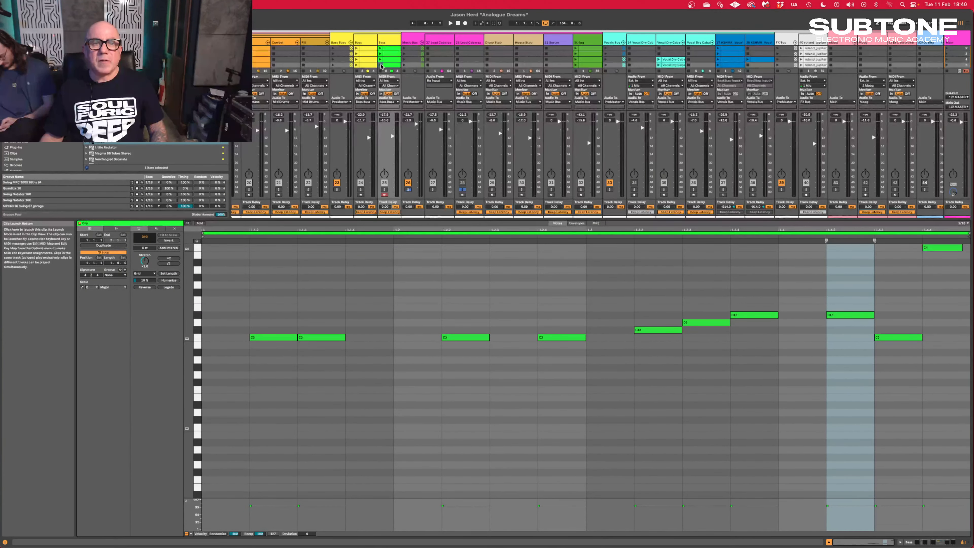
click(381, 65)
click(384, 190)
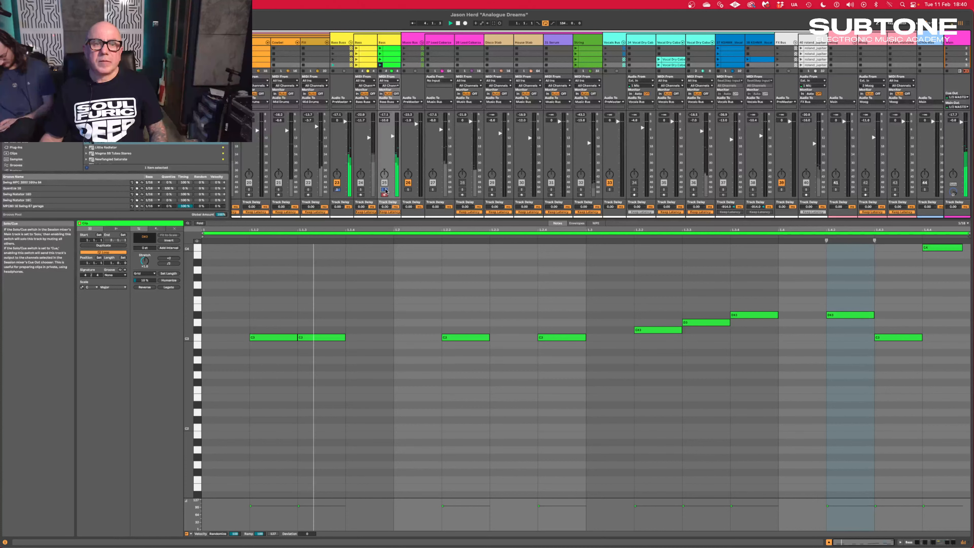
Open the clip of yellow bass track 24 in the same scene and play that track soloed instead of track 25.
click(367, 65)
click(382, 189)
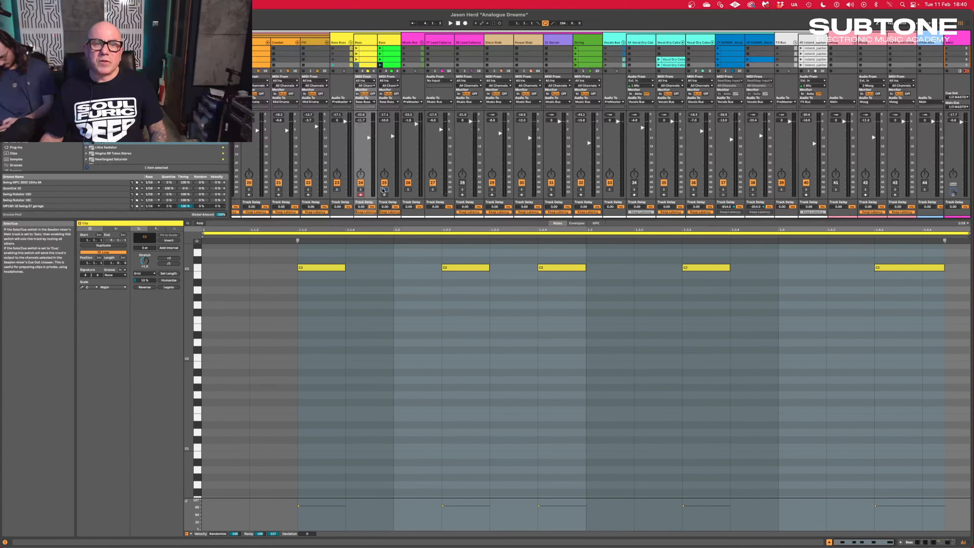
click(361, 190)
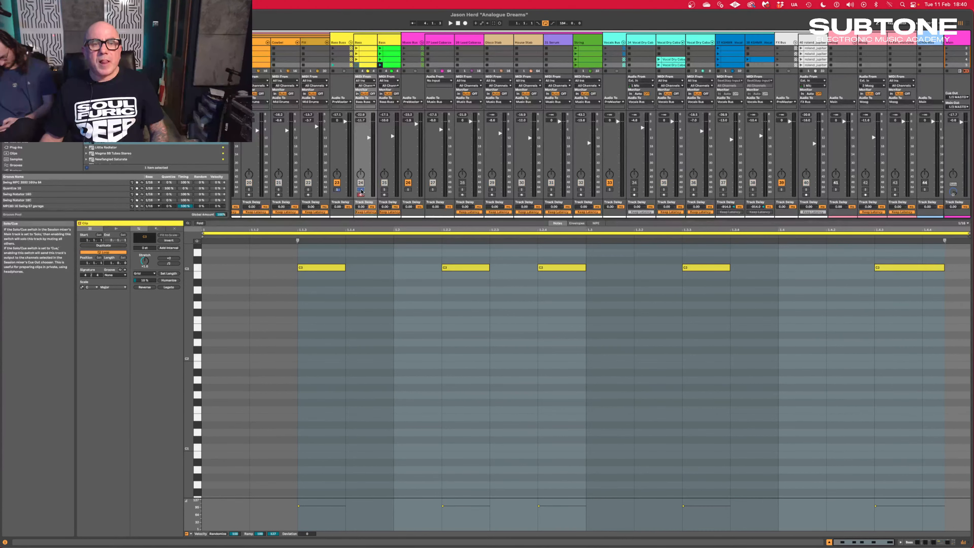
key(space)
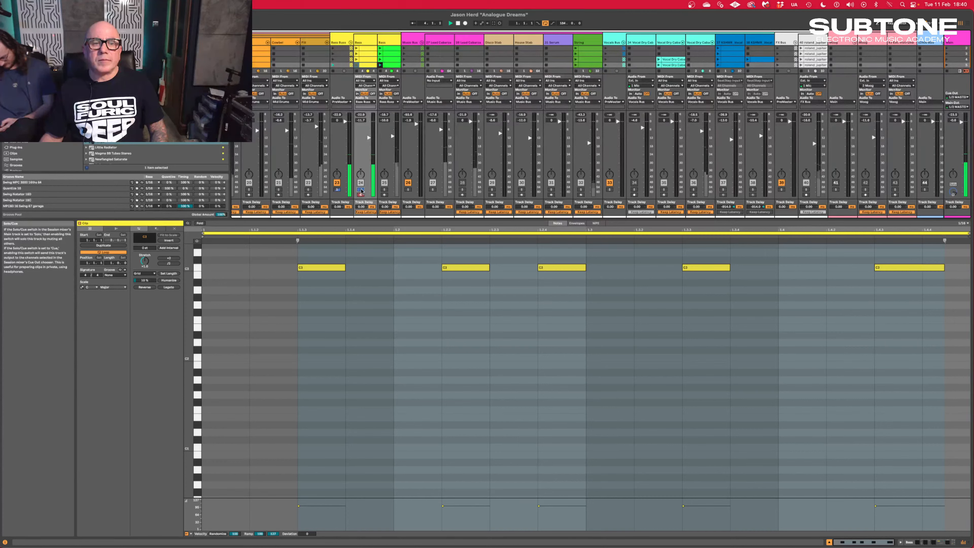
key(space)
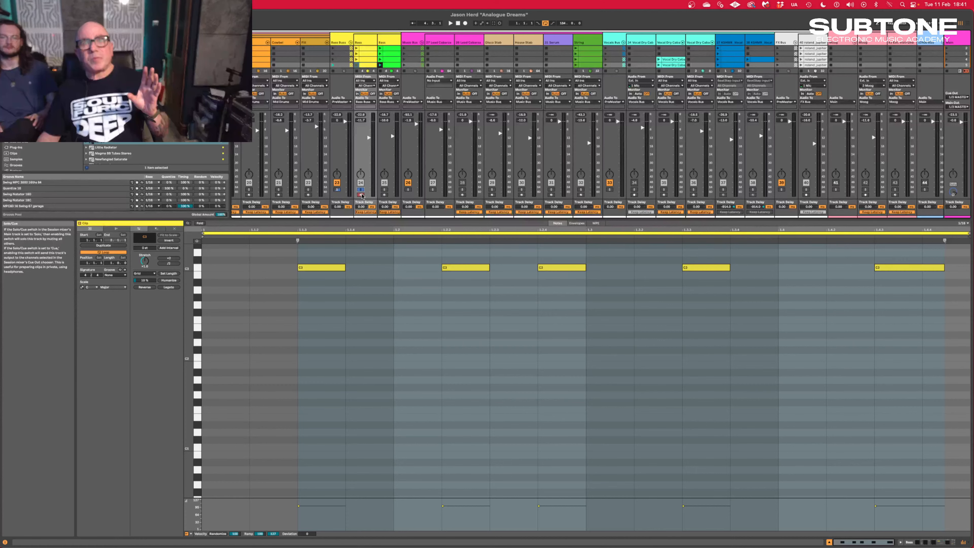
Solo the middle kick chain in the red kick track and play it together with bass track 24.
scroll(379, 202, left, 4)
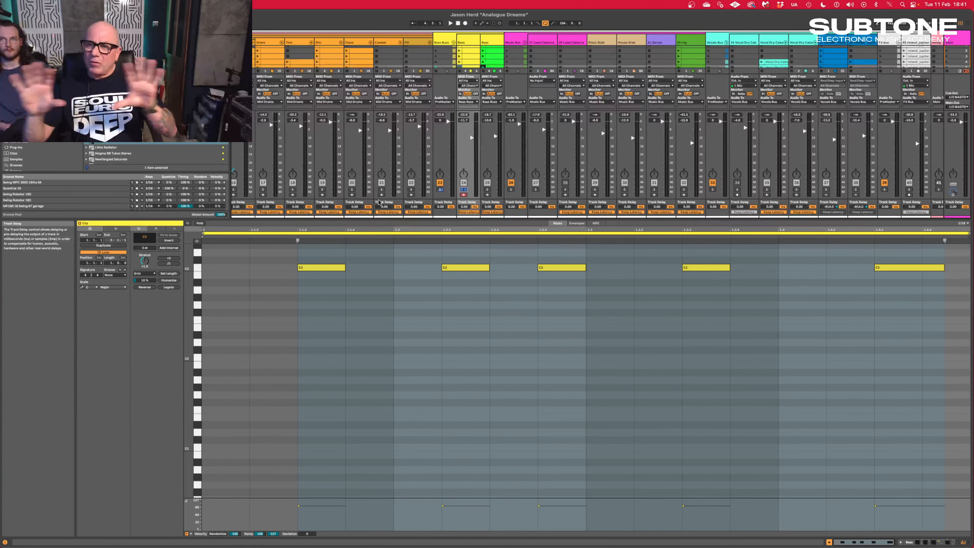
scroll(379, 202, left, 8)
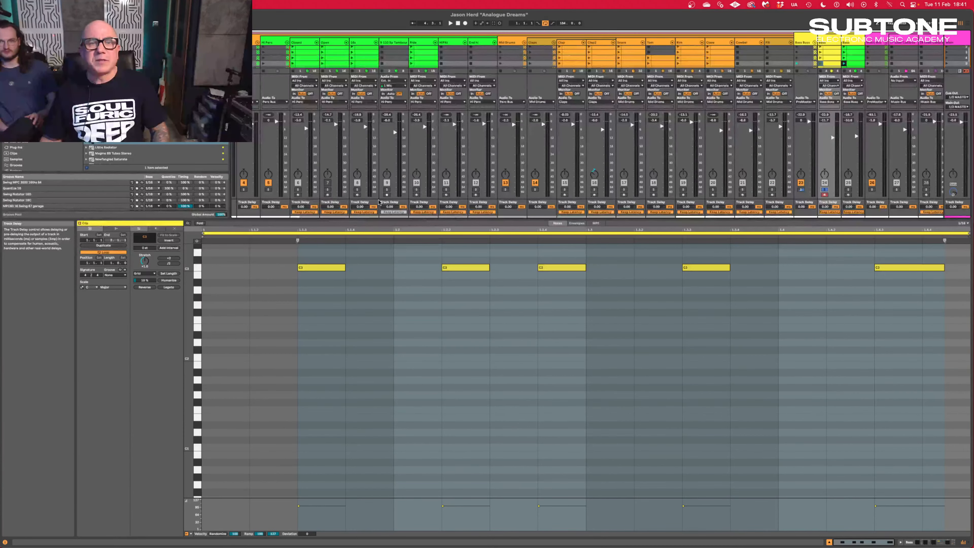
scroll(379, 202, left, 8)
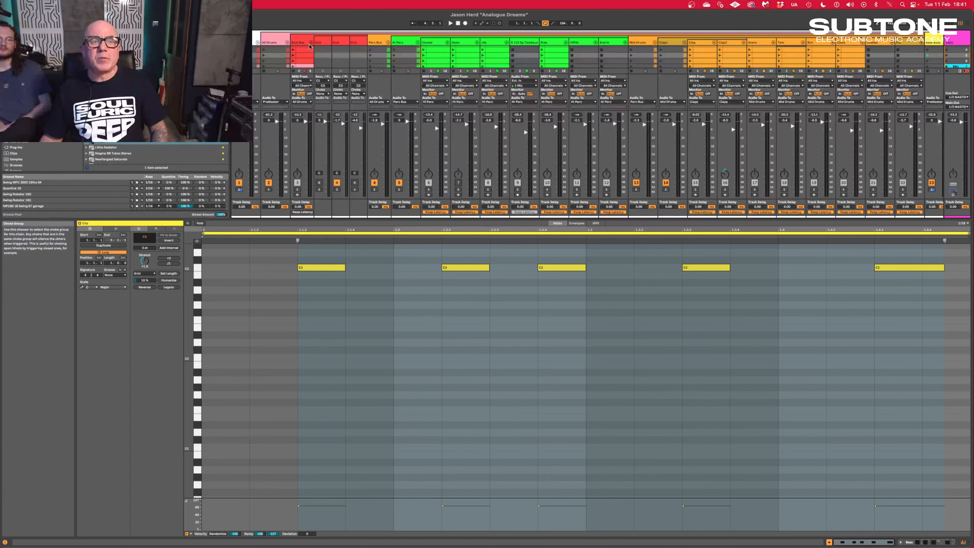
click(342, 41)
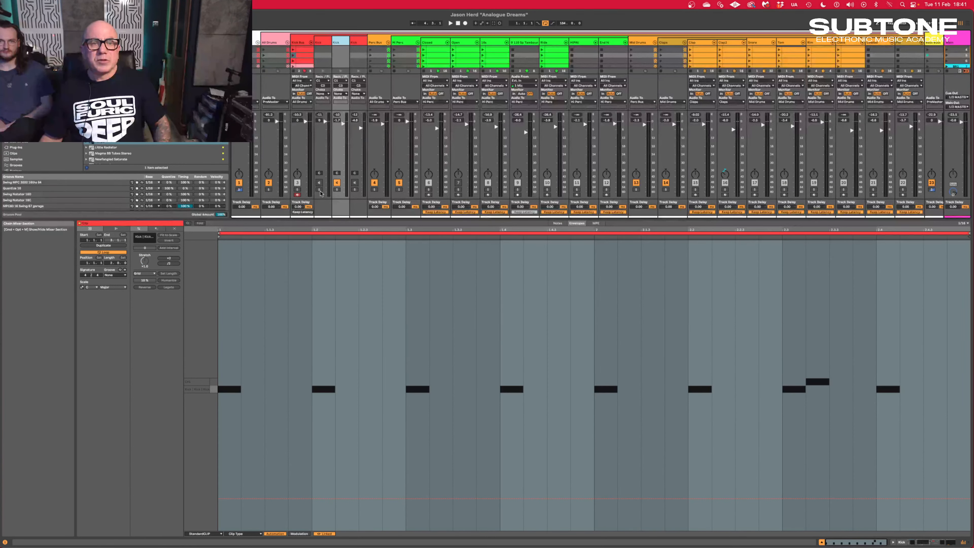
click(337, 189)
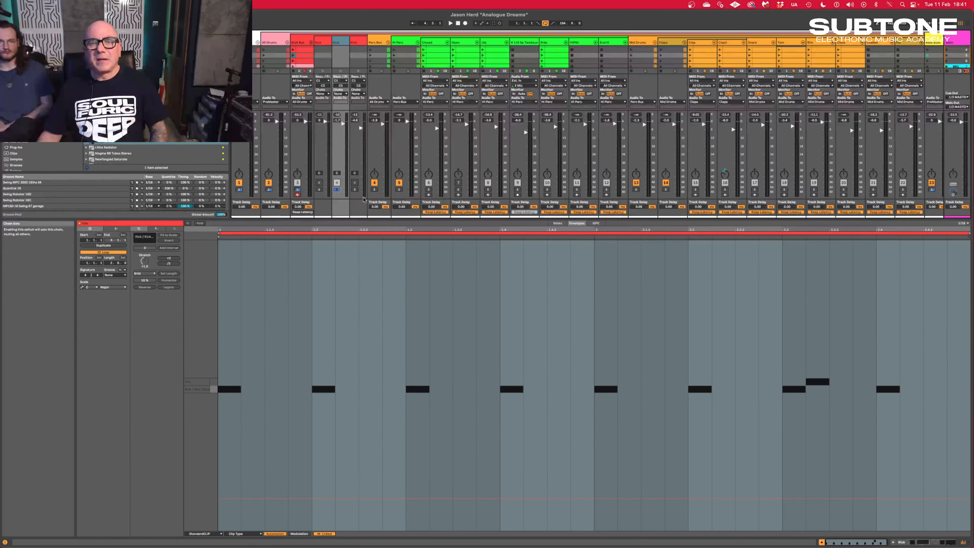
key(space)
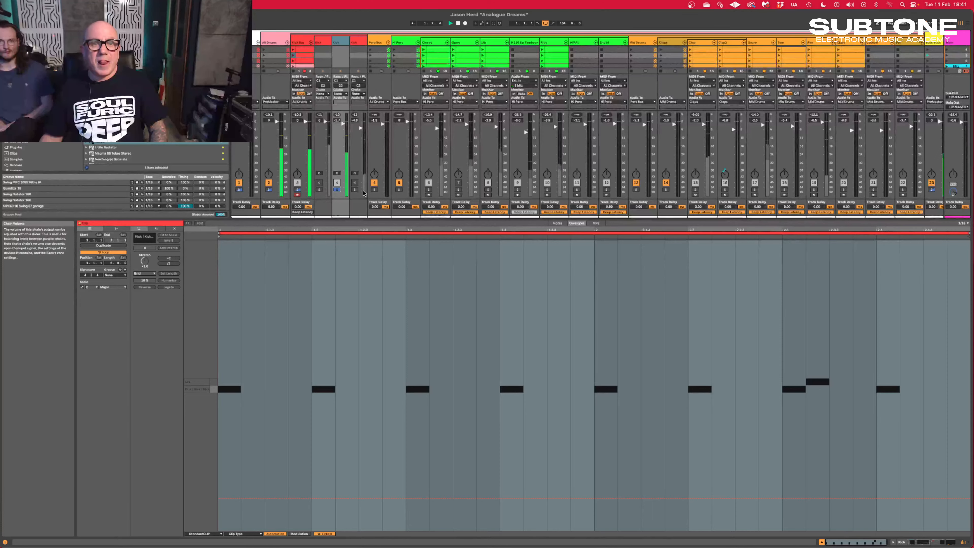
Play with bass track 25 added to the solo, release the solos, and listen to the full mix.
scroll(363, 195, right, 10)
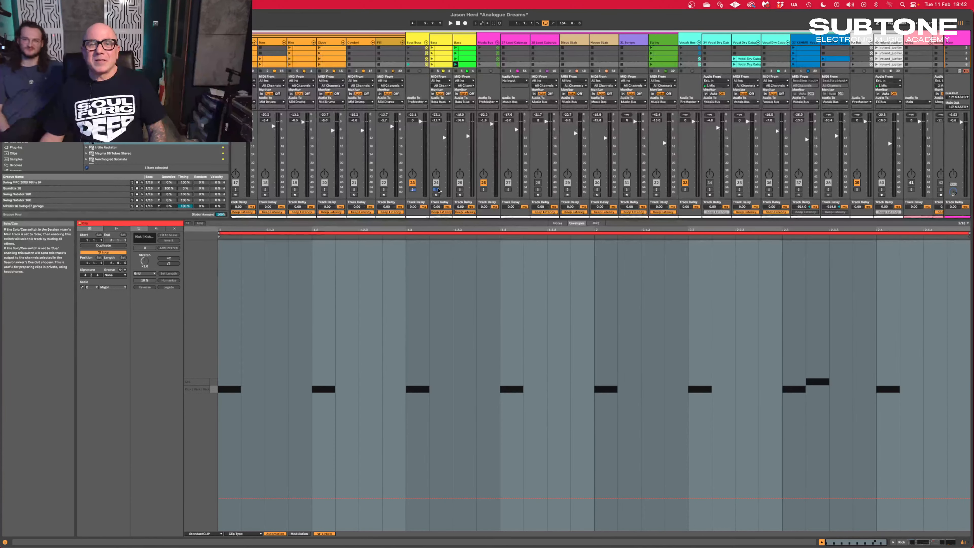
key(space)
click(460, 190)
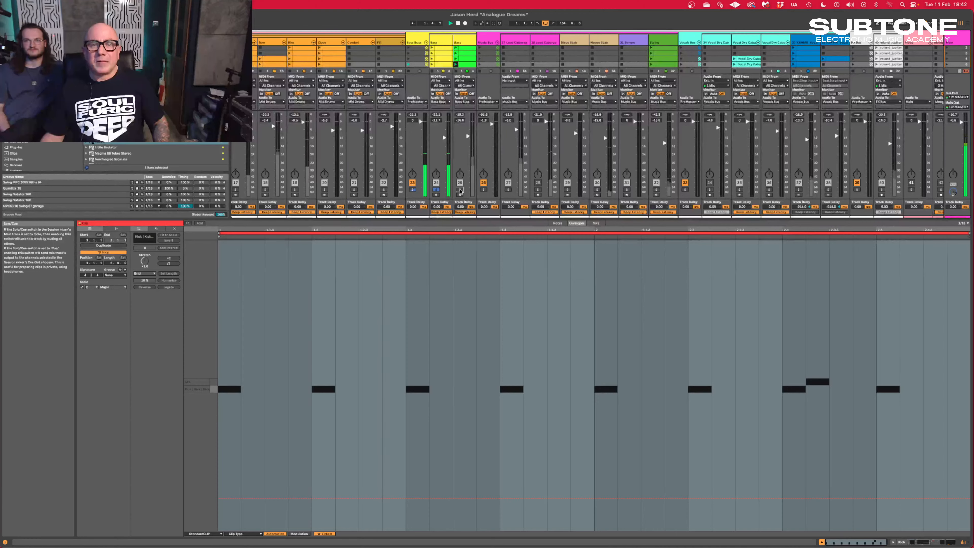
click(437, 193)
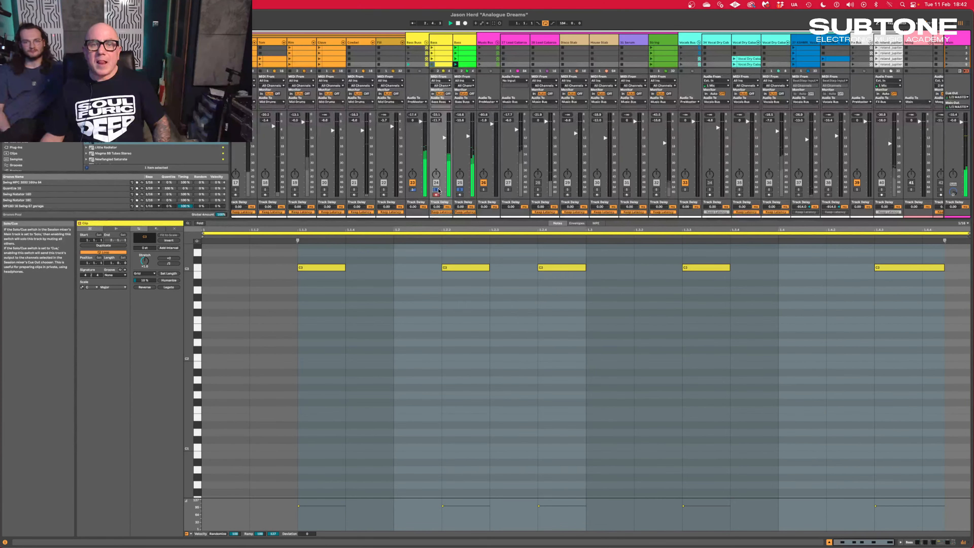
click(438, 190)
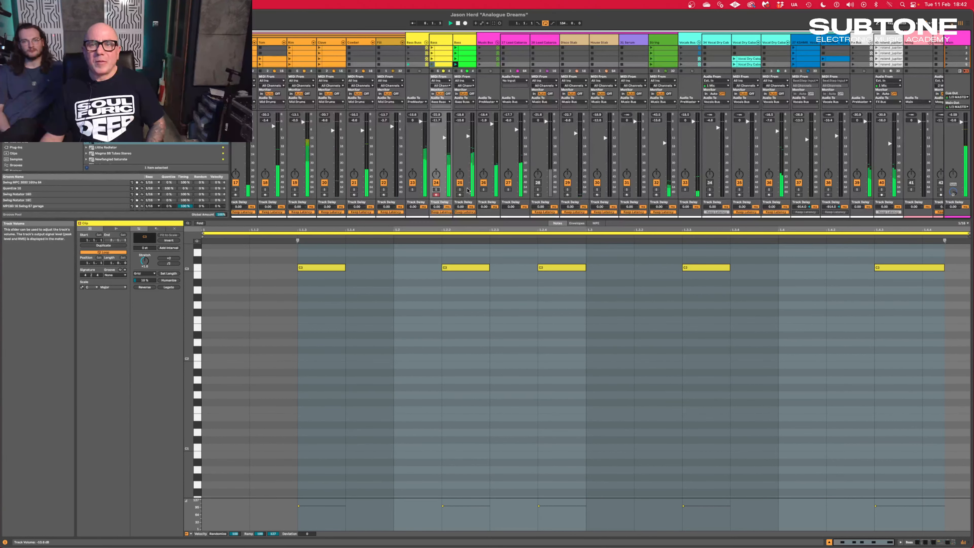
scroll(603, 146, right, 2)
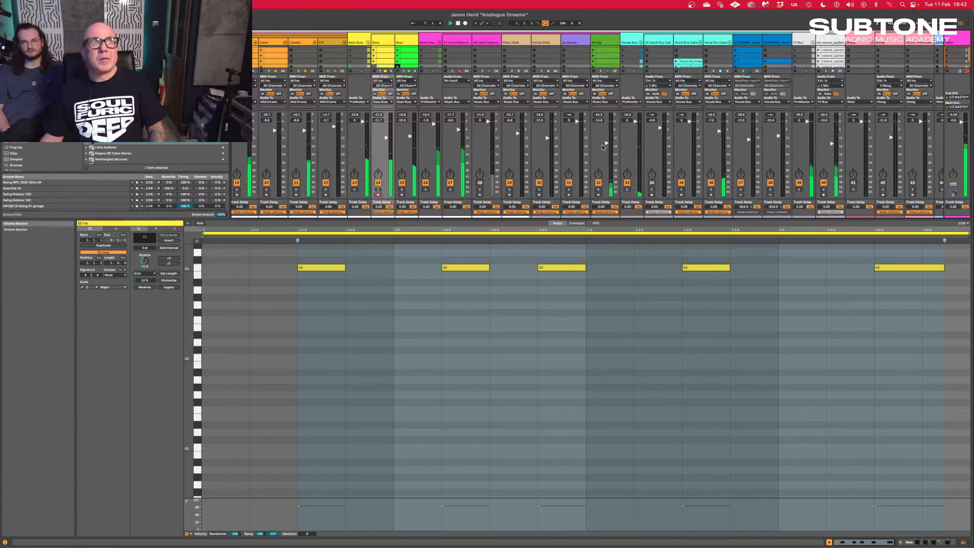
key(space)
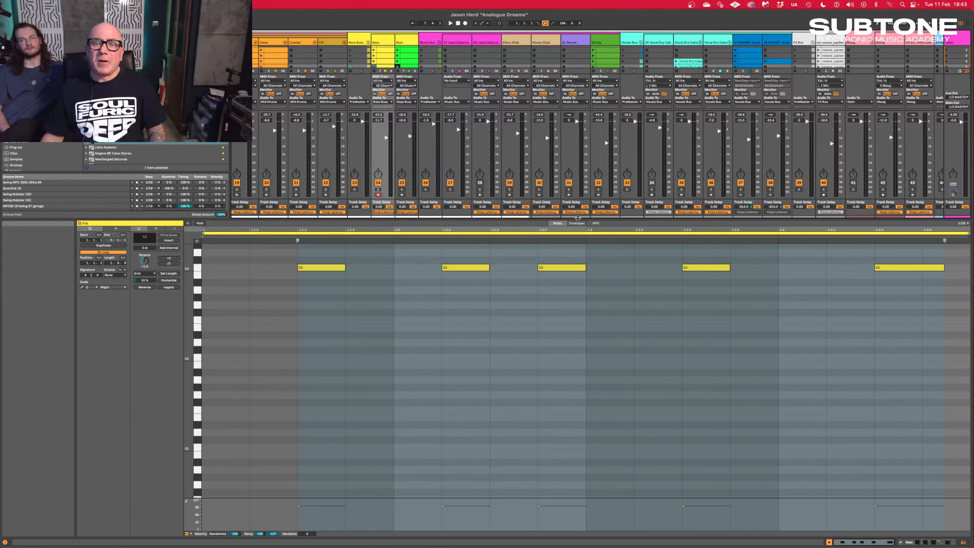
Enlarge the Session View above the clip editor to show all scenes, and select blue vocal track 37.
drag(577, 218, 576, 323)
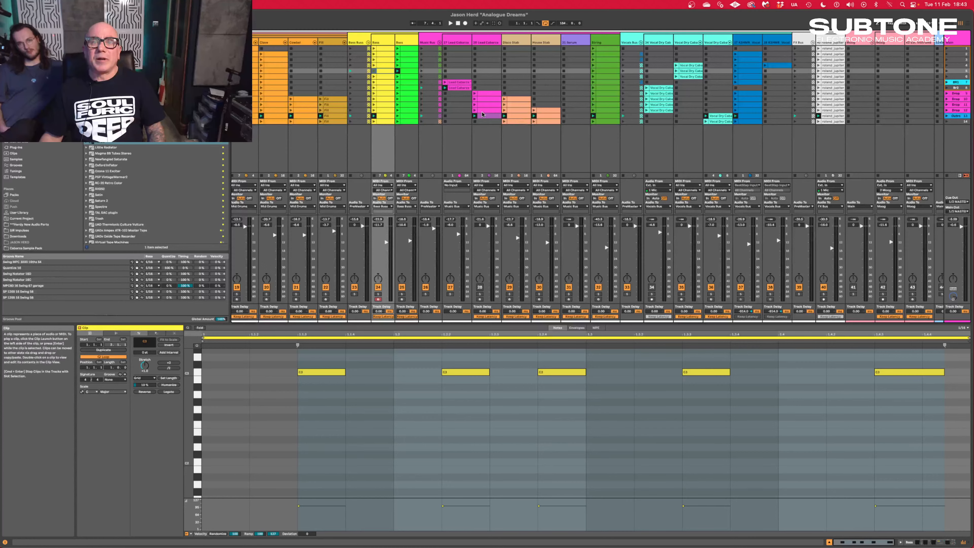
scroll(483, 113, right, 3)
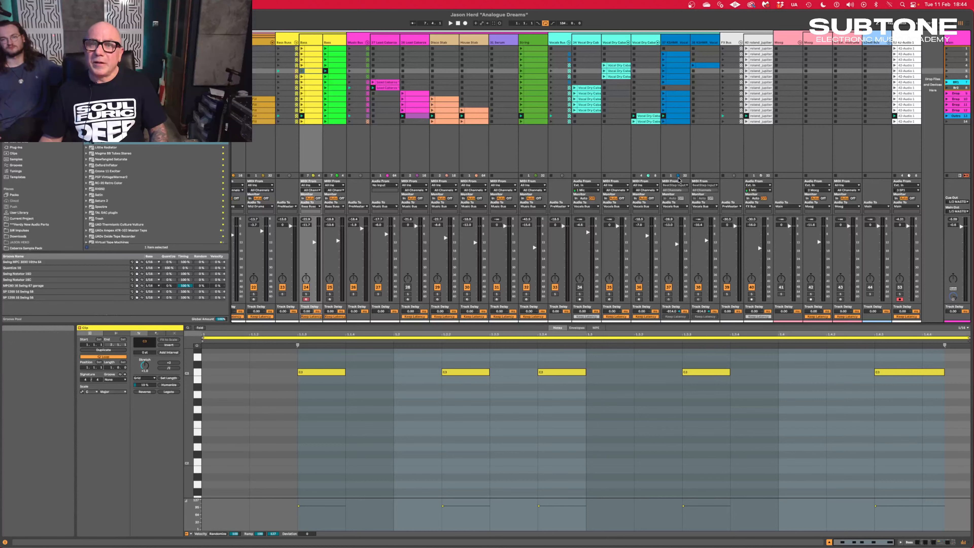
click(671, 153)
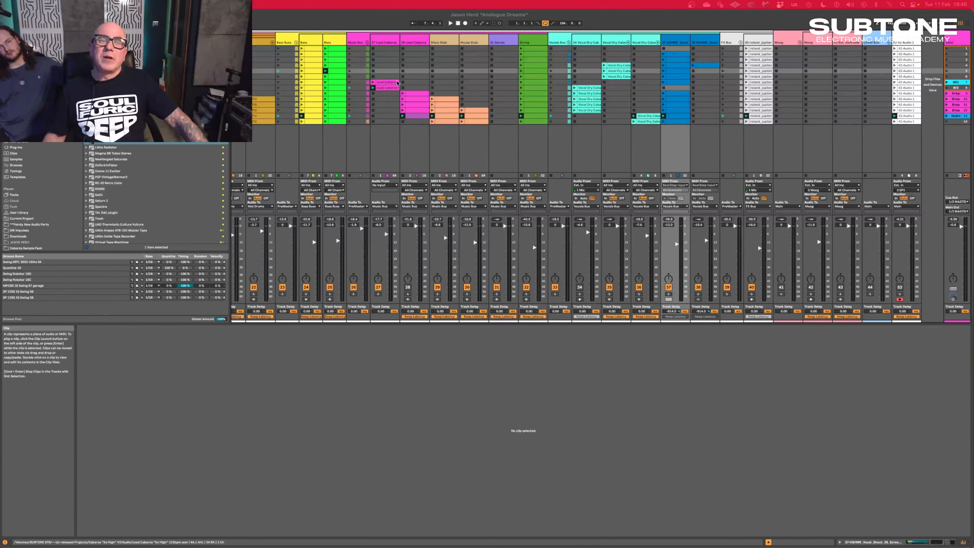
Open the clip of magenta lead track 28 in the current scene and slightly enlarge the clip editor.
scroll(452, 89, left, 1)
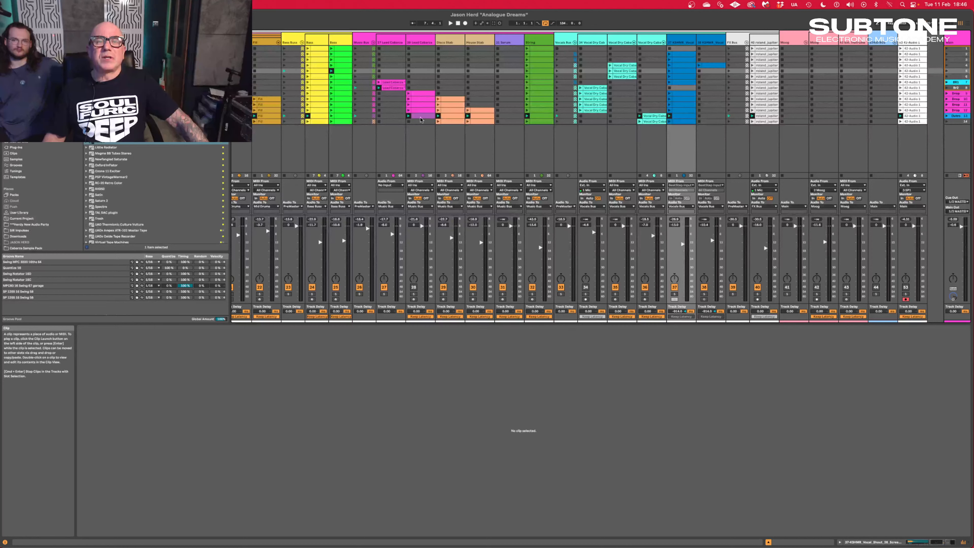
click(420, 119)
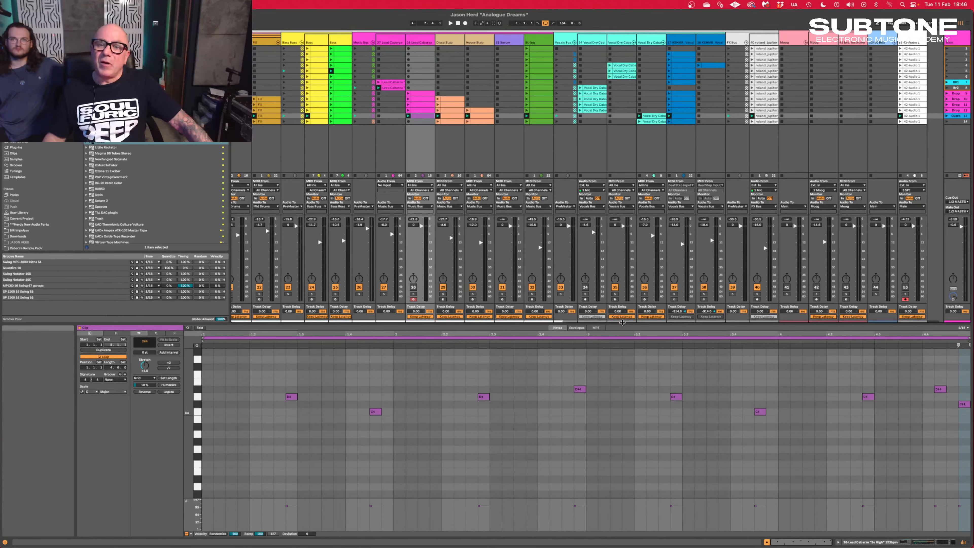
mouse_move(622, 323)
mouse_down()
mouse_move(621, 362)
mouse_move(625, 309)
mouse_up()
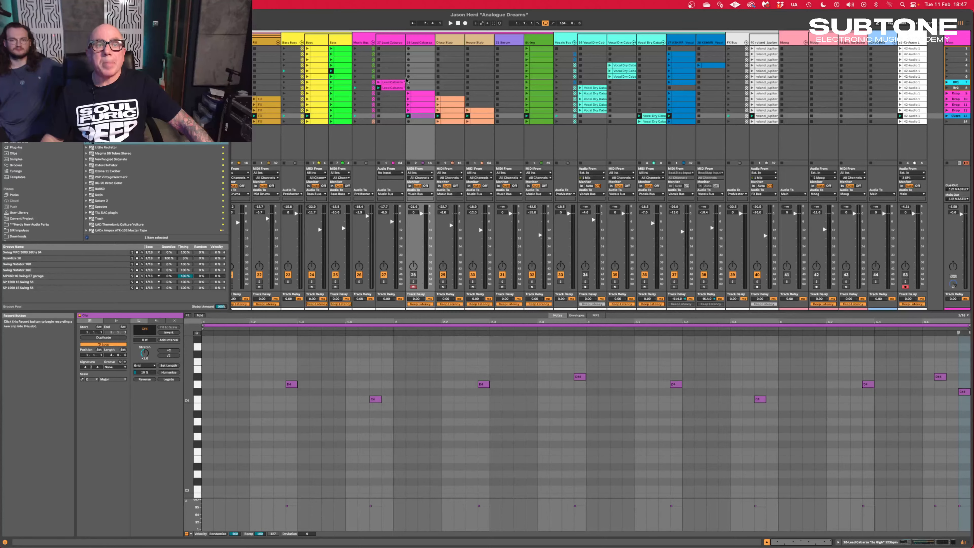
scroll(407, 79, left, 5)
scroll(407, 80, right, 5)
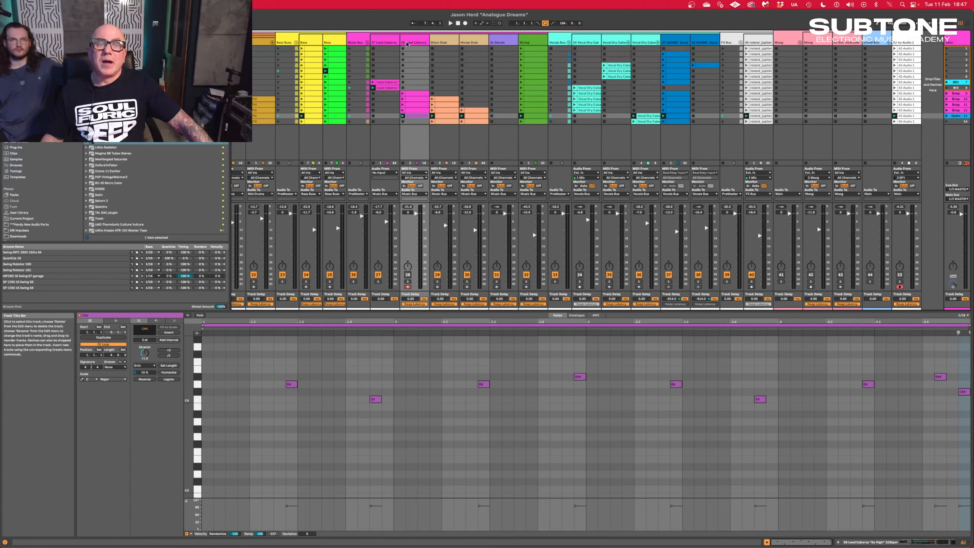
scroll(407, 44, left, 2)
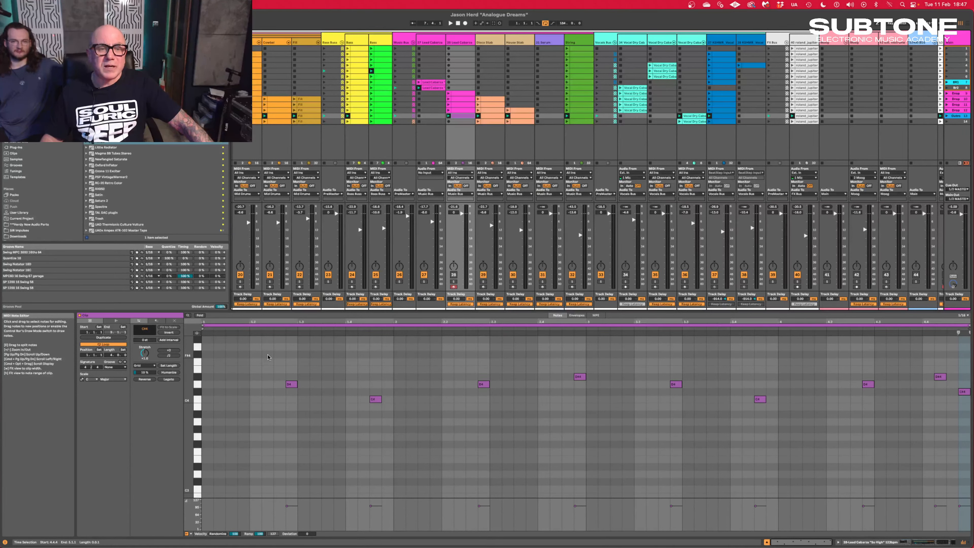
scroll(326, 112, left, 10)
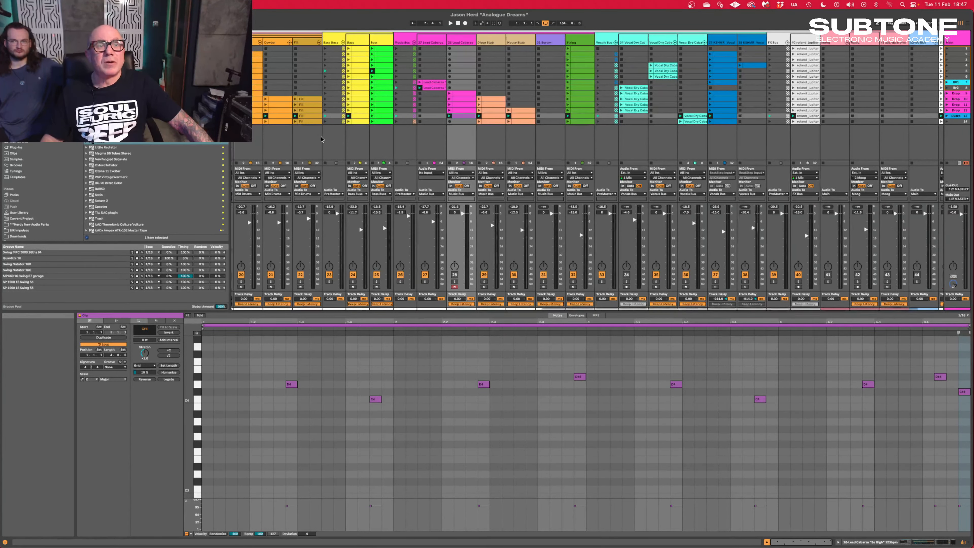
Collapse the Claps group and select the Mid Drums group track to show its combined clip notes.
click(333, 43)
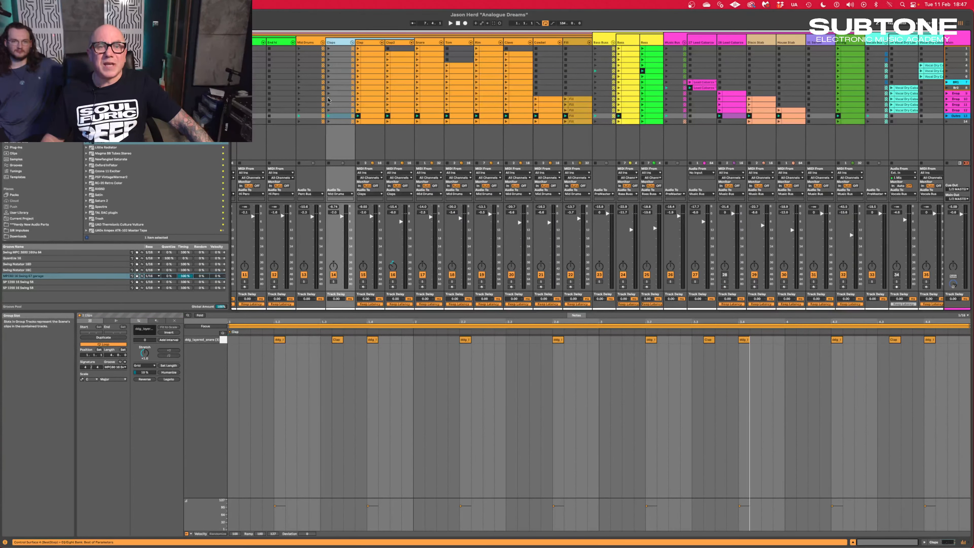
scroll(330, 109, right, 12)
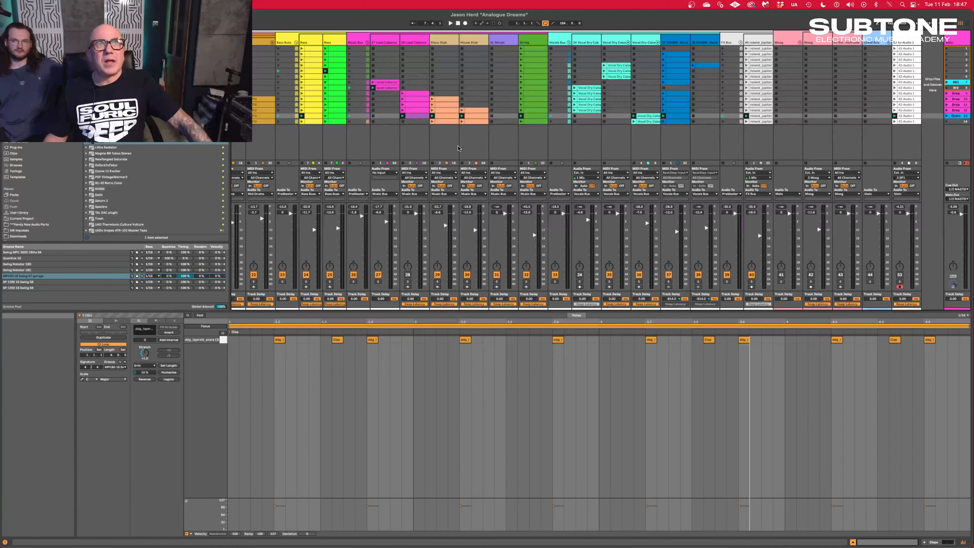
scroll(458, 149, left, 15)
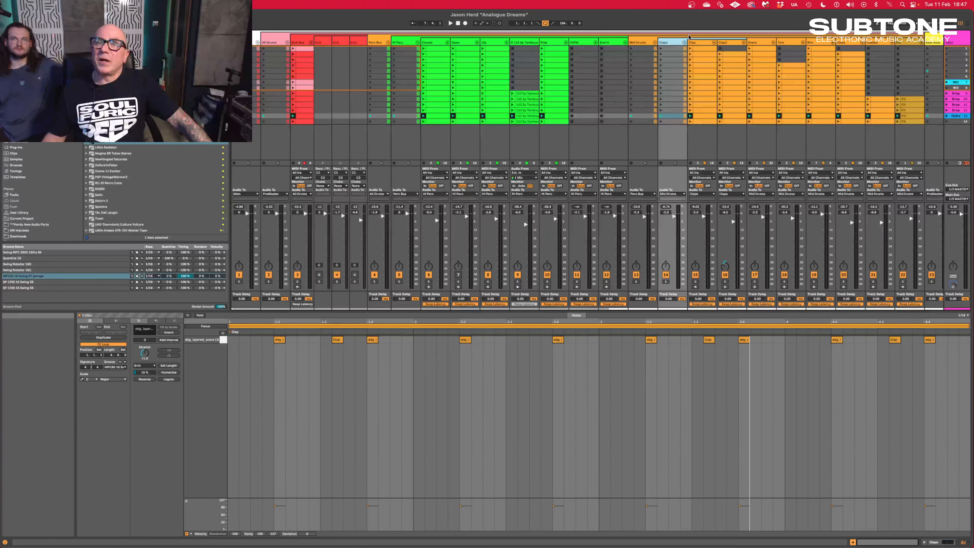
click(684, 43)
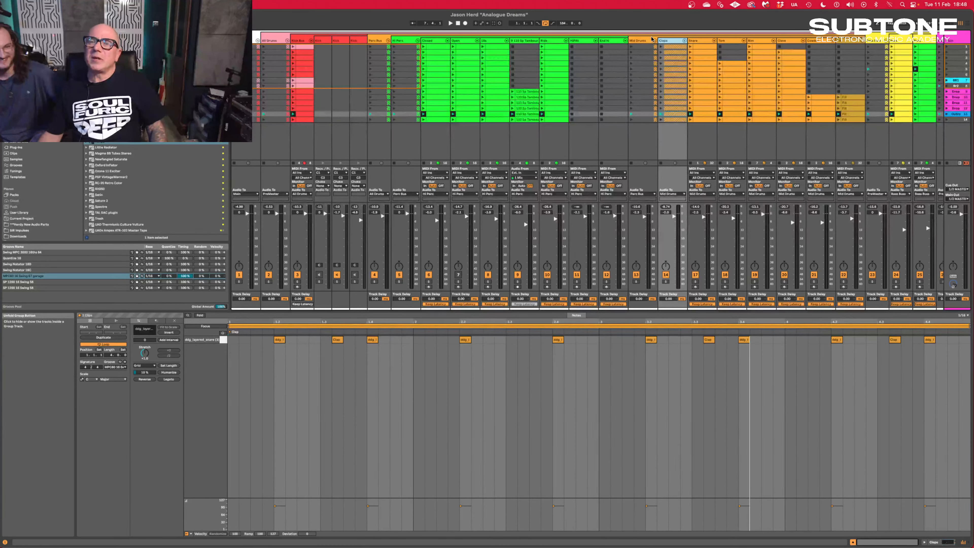
click(639, 41)
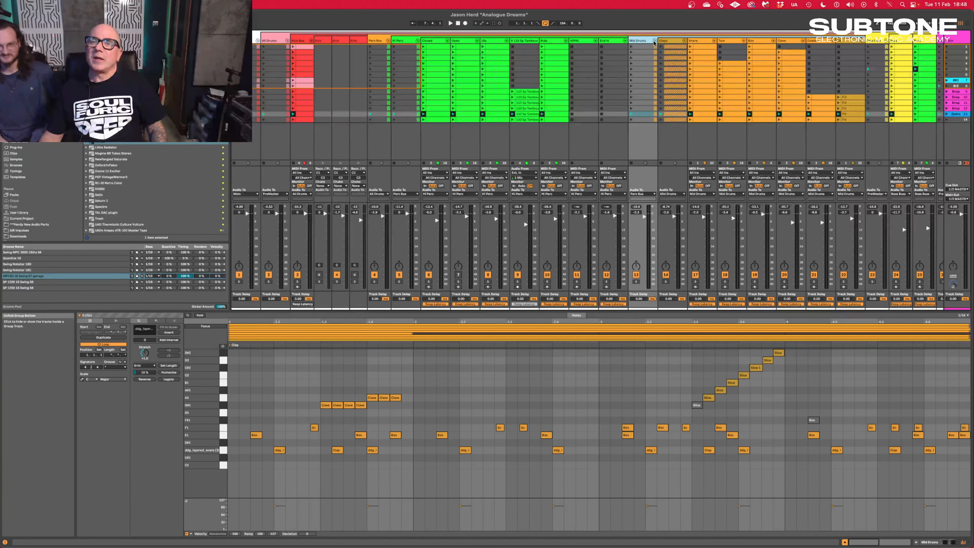
Collapse the magenta Music Bus and turquoise Vocals Bus groups.
scroll(656, 42, right, 5)
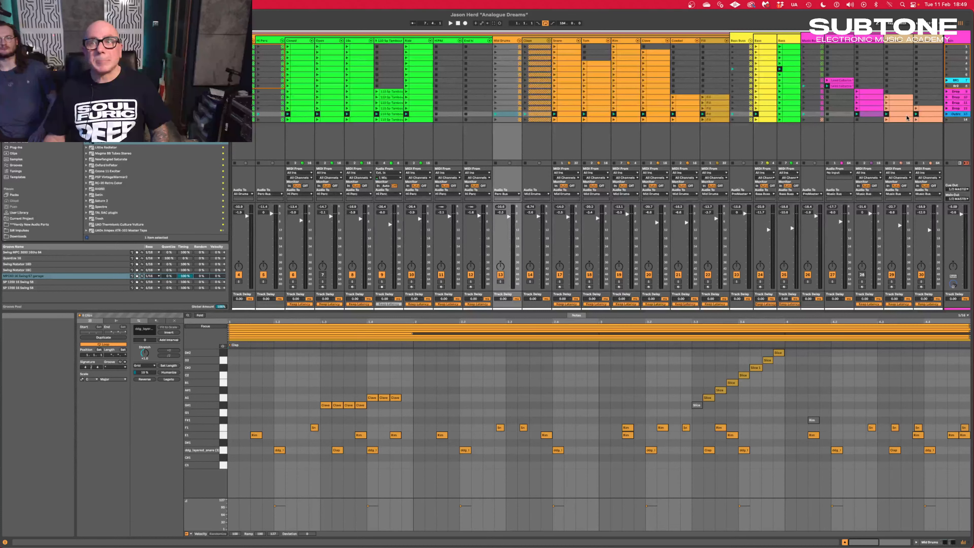
scroll(909, 116, right, 3)
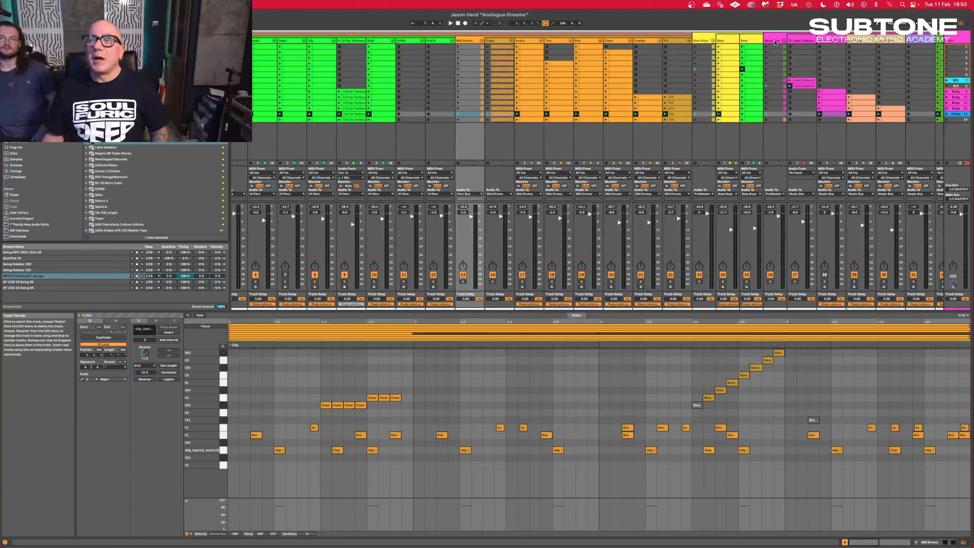
click(785, 41)
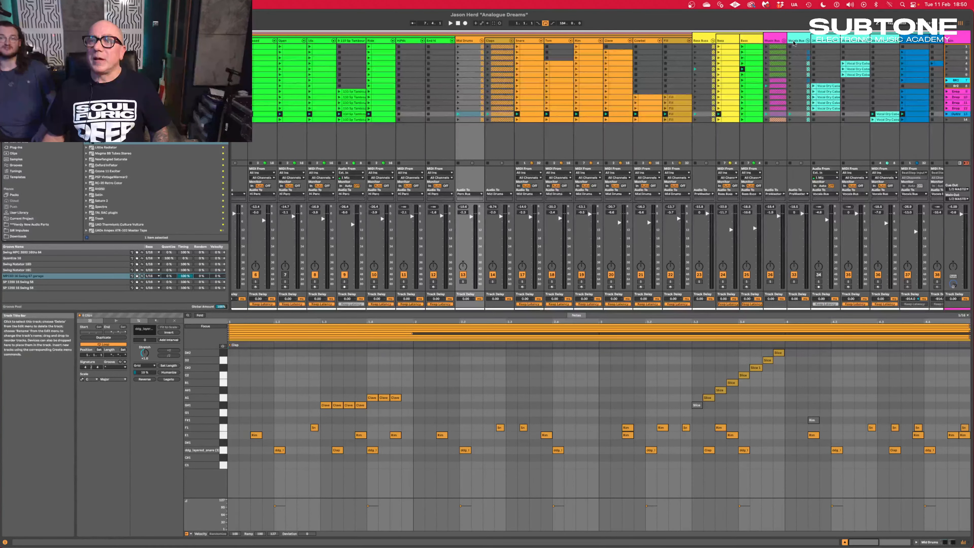
click(808, 41)
scroll(745, 98, right, 3)
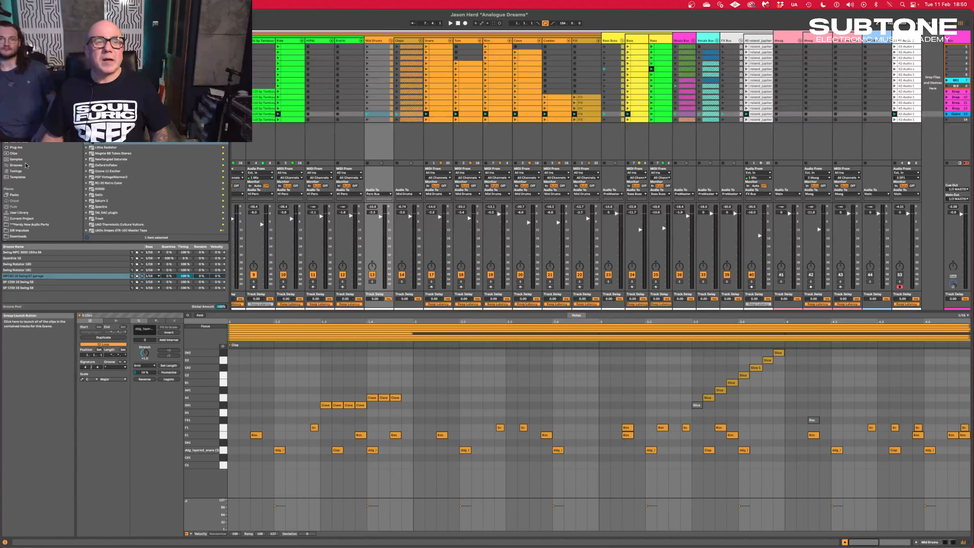
Browse the new audio parts user folder and preview Filter Loop 012, 016 and 020 (130bpm).
click(31, 225)
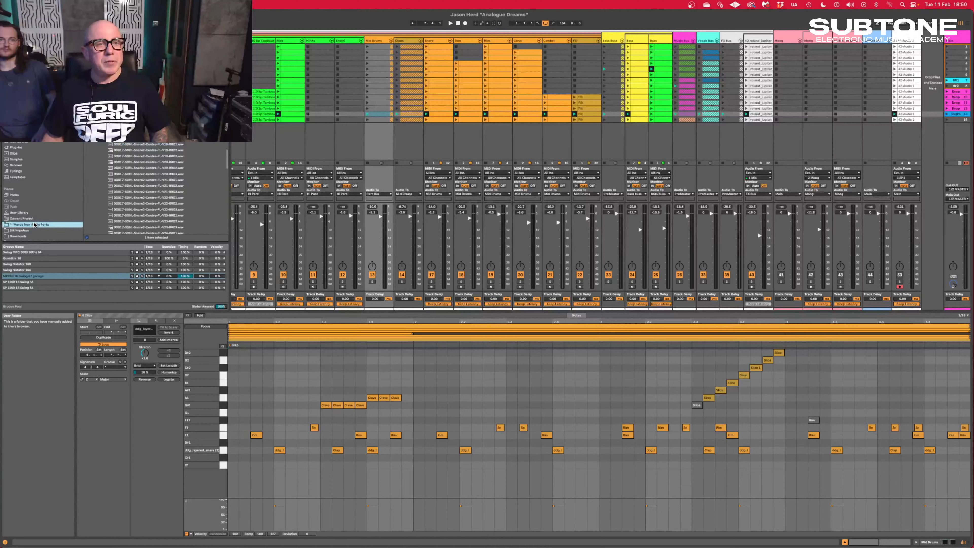
scroll(155, 187, up, 20)
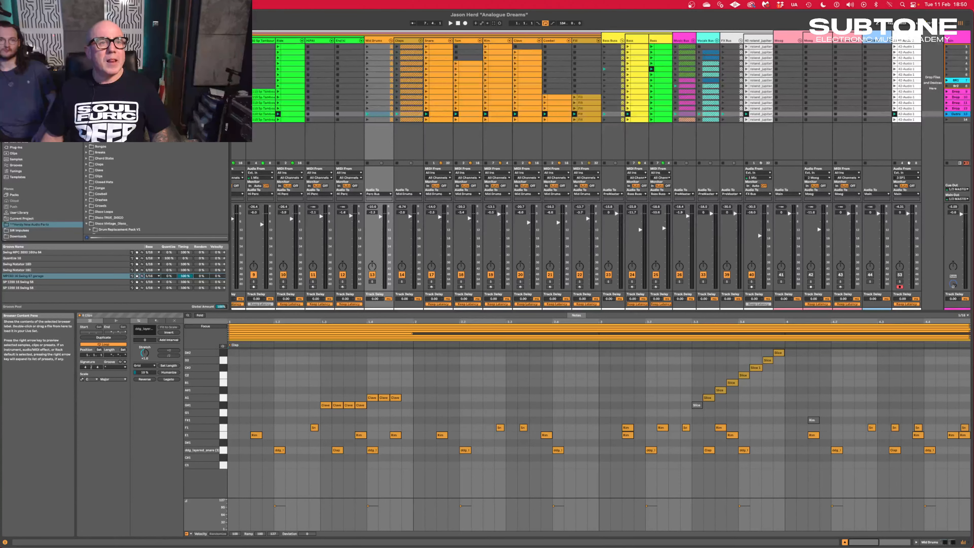
scroll(155, 188, down, 15)
key(Down)
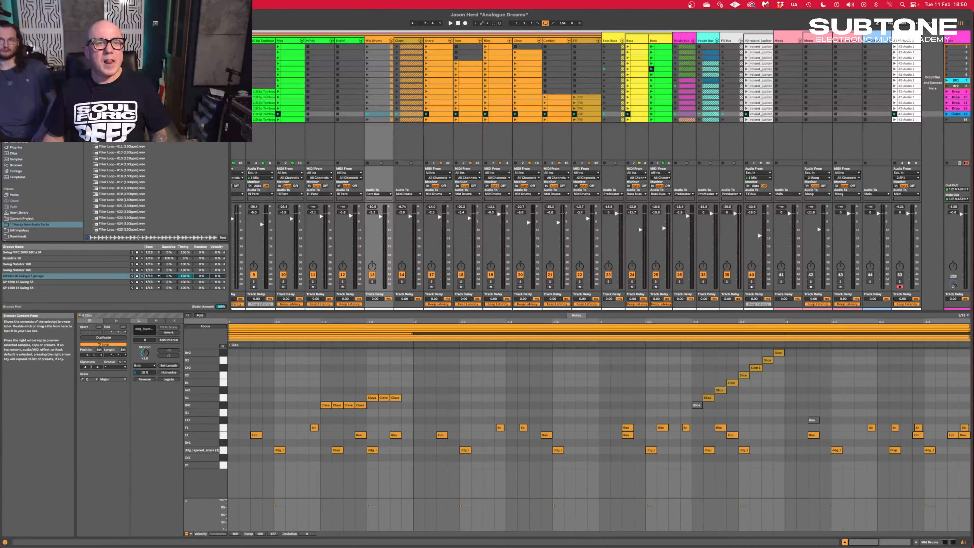
click(115, 153)
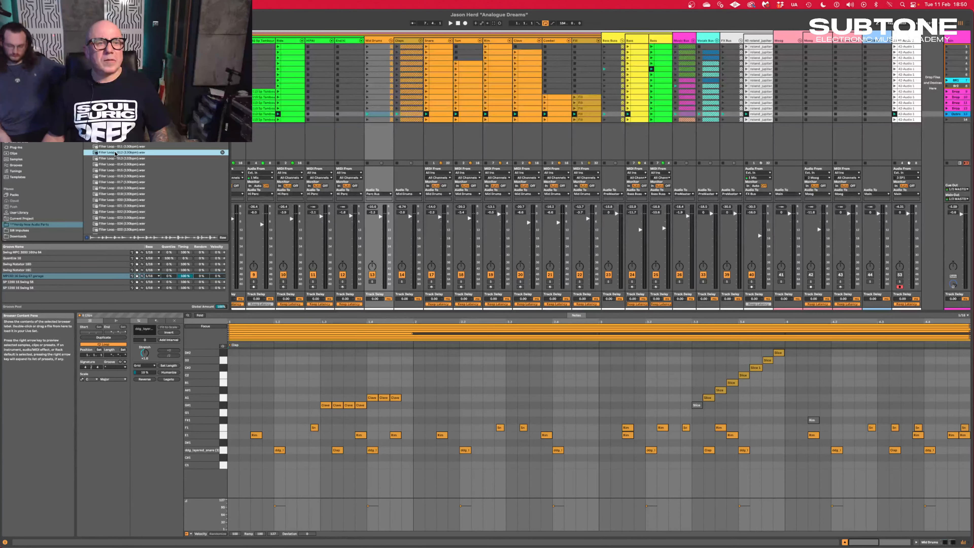
click(115, 176)
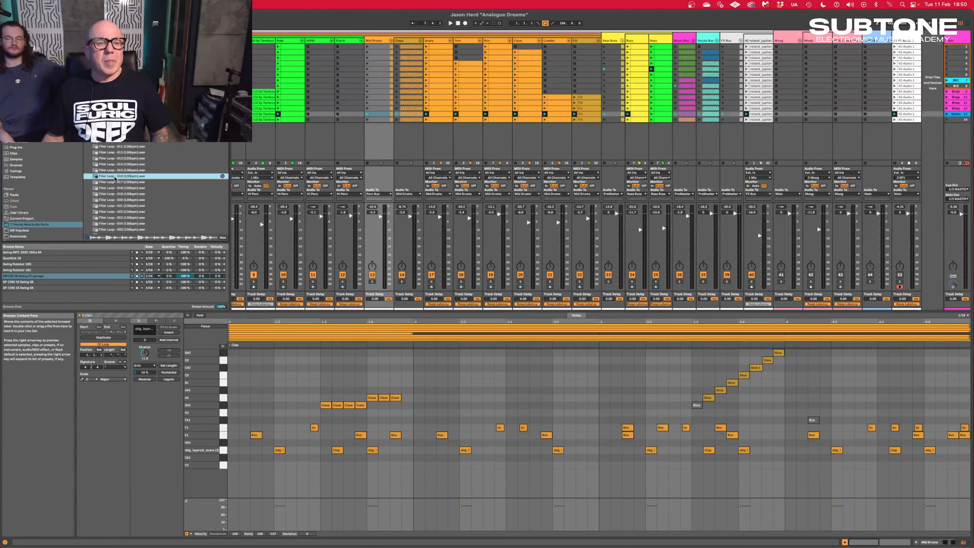
click(122, 200)
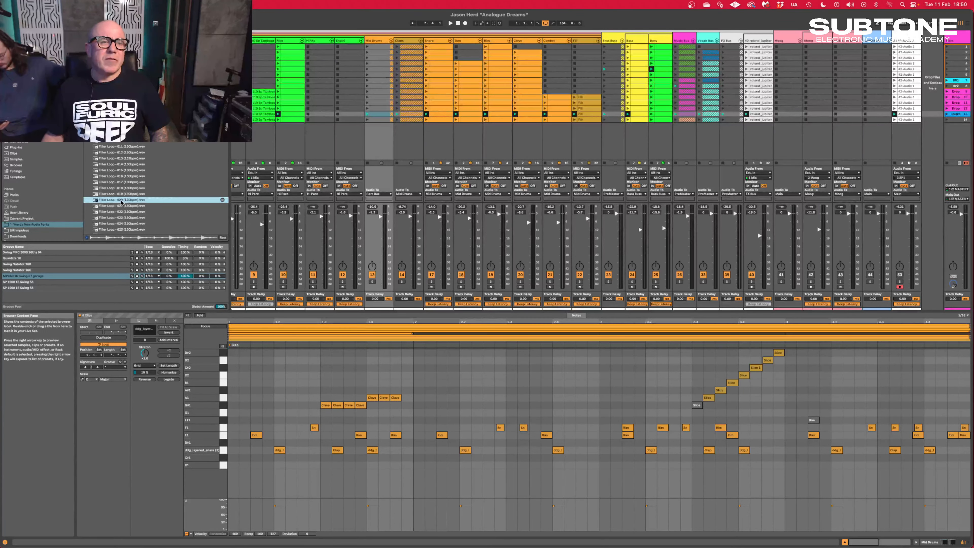
Slice Filter Loop 020 to a new MIDI track with one slice per transient and the Default slicing preset.
right_click(121, 202)
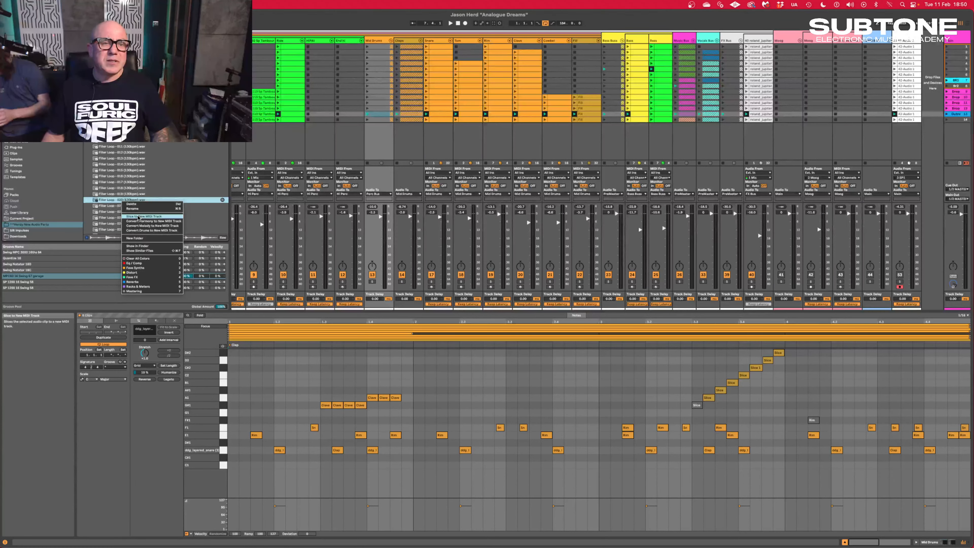
click(138, 217)
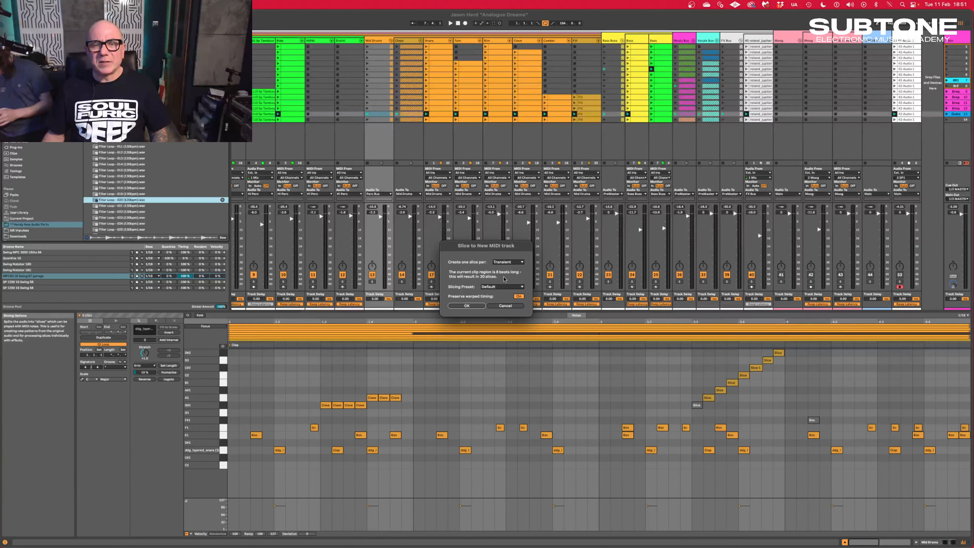
click(504, 287)
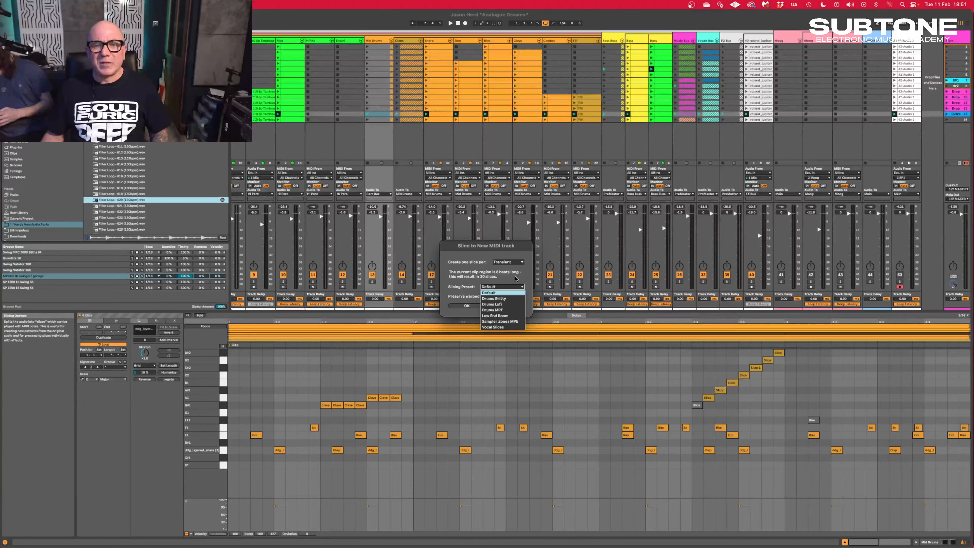
click(515, 279)
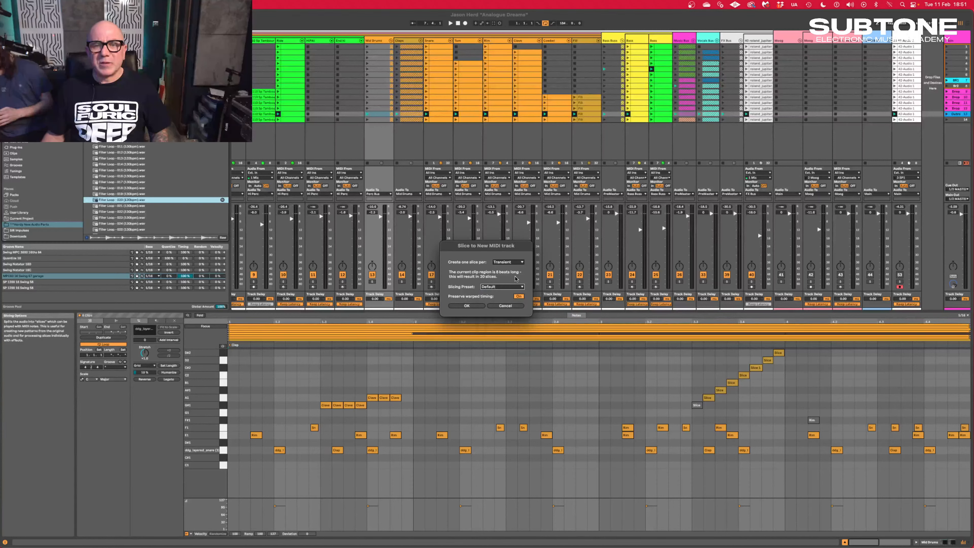
click(472, 306)
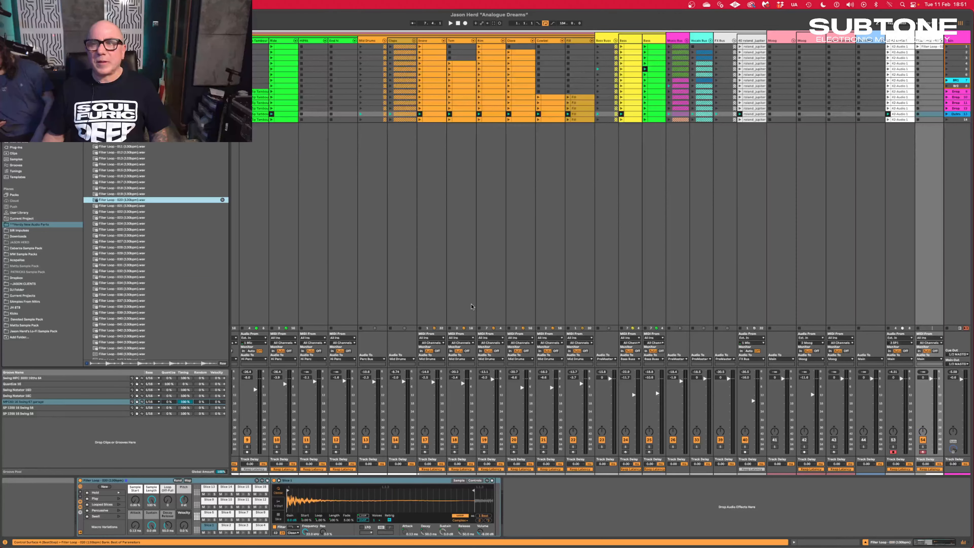
Open the MIDI clip of the sliced loop's track and audition Slice 1.
scroll(806, 139, right, 2)
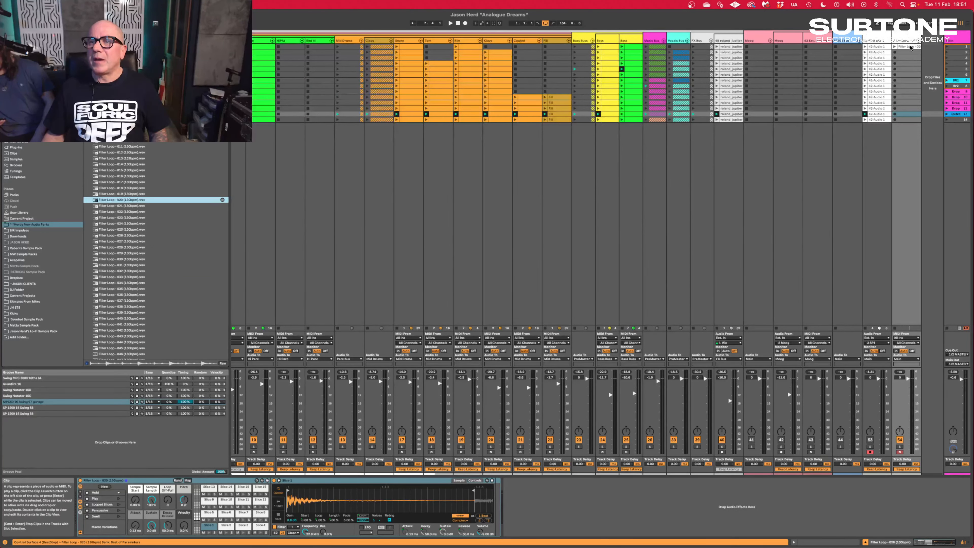
double_click(901, 47)
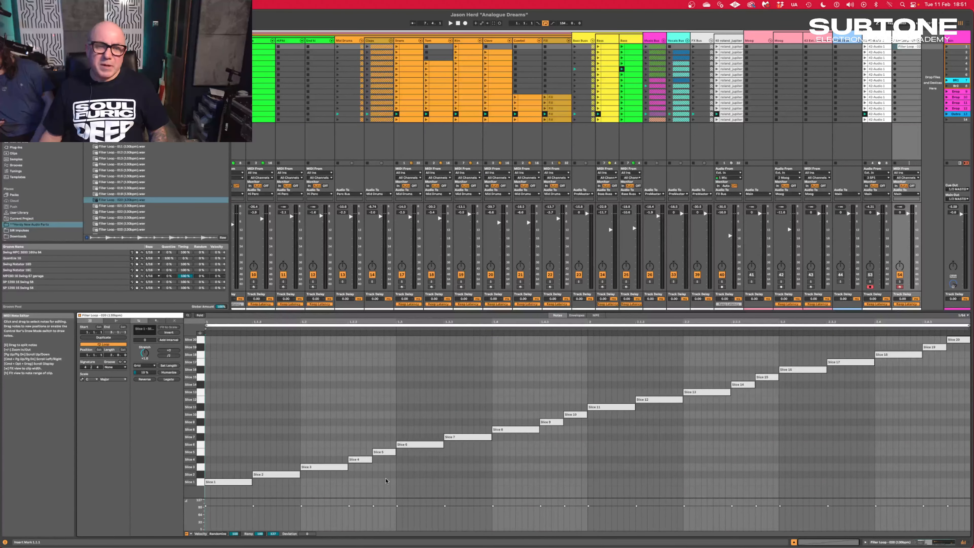
click(200, 481)
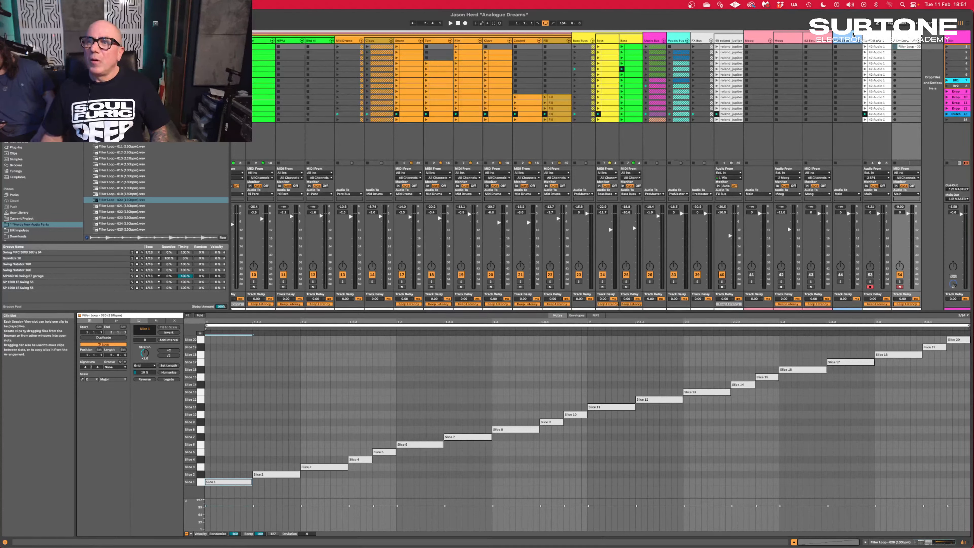
Add Filter Loop 020 as an audio clip on a new track and shorten its loop to two beats.
drag(122, 199, 924, 52)
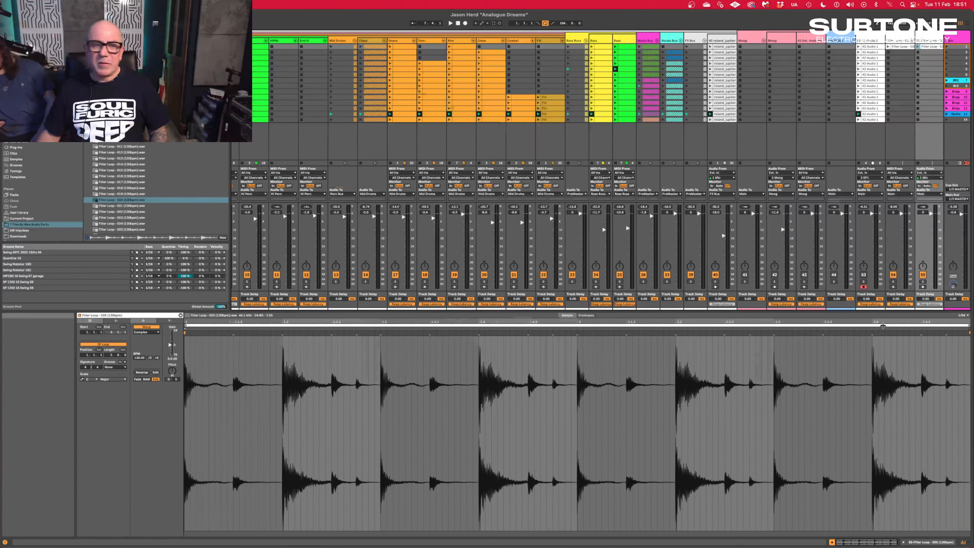
drag(970, 325, 789, 363)
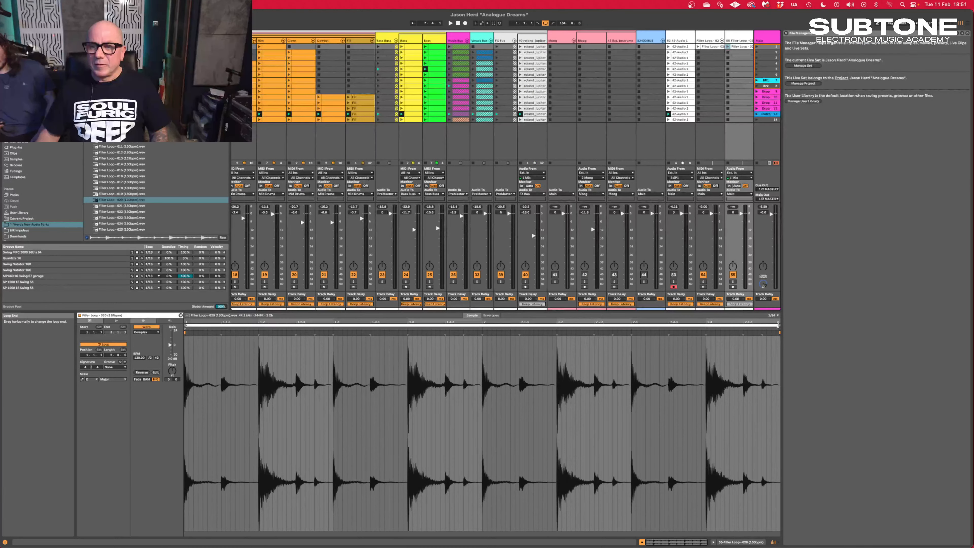
drag(778, 325, 332, 355)
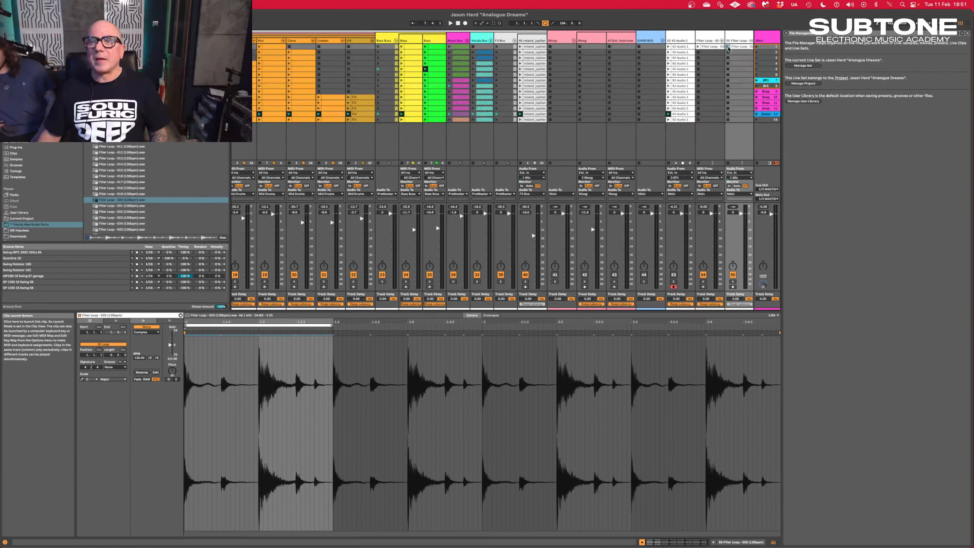
Play the new audio loop with the mix at a reduced track volume and shorten its loop to one beat.
click(729, 47)
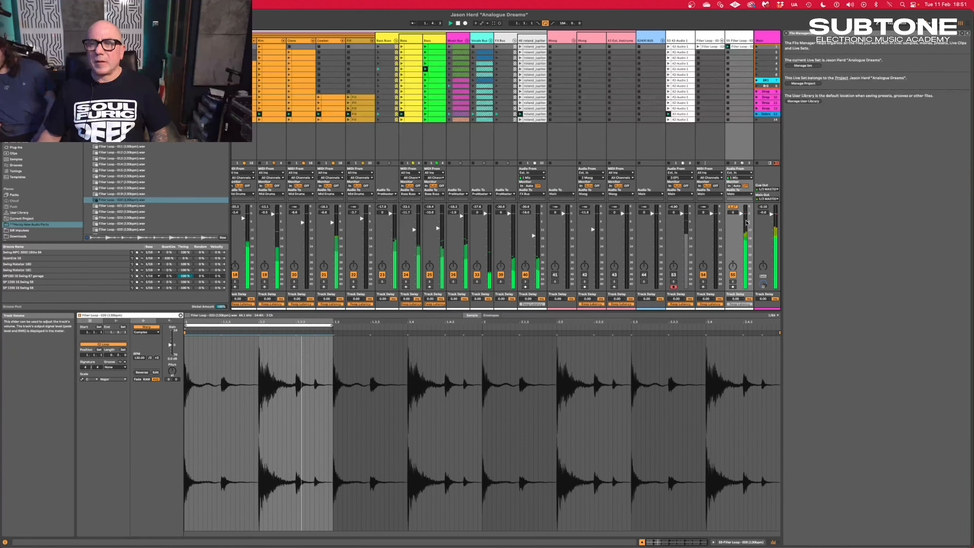
drag(745, 222, 746, 239)
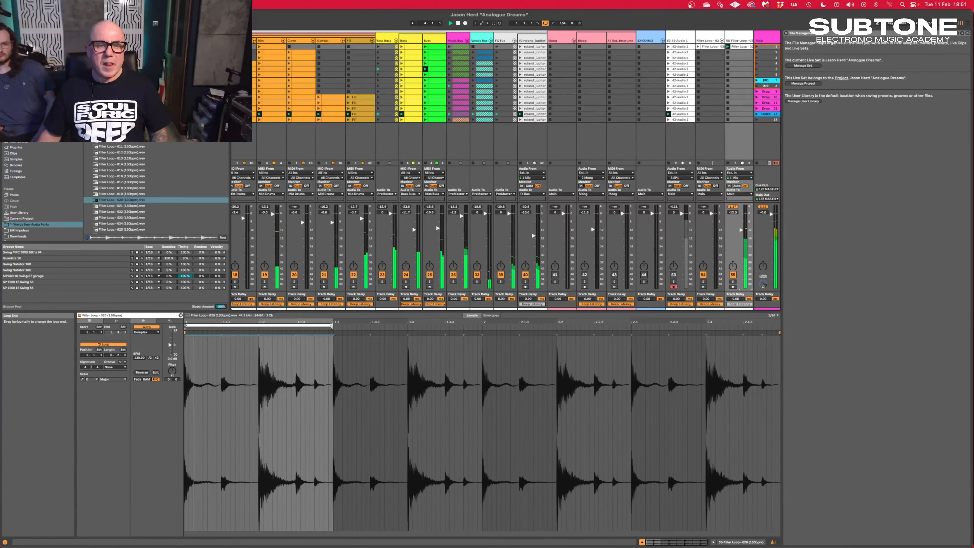
drag(332, 325, 260, 332)
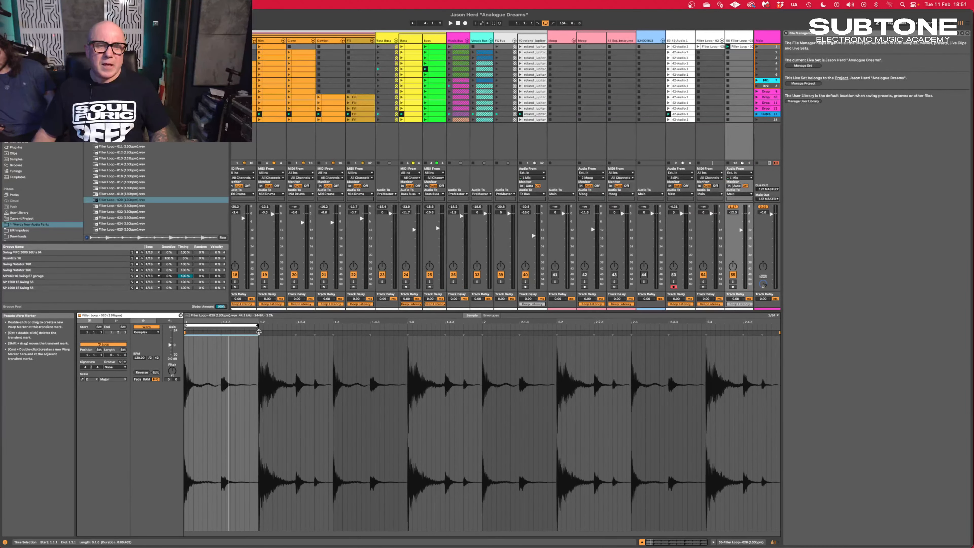
Play the mix with the filter loop's track volume raised and move its one-beat loop to start at 1.2.3.
key(space)
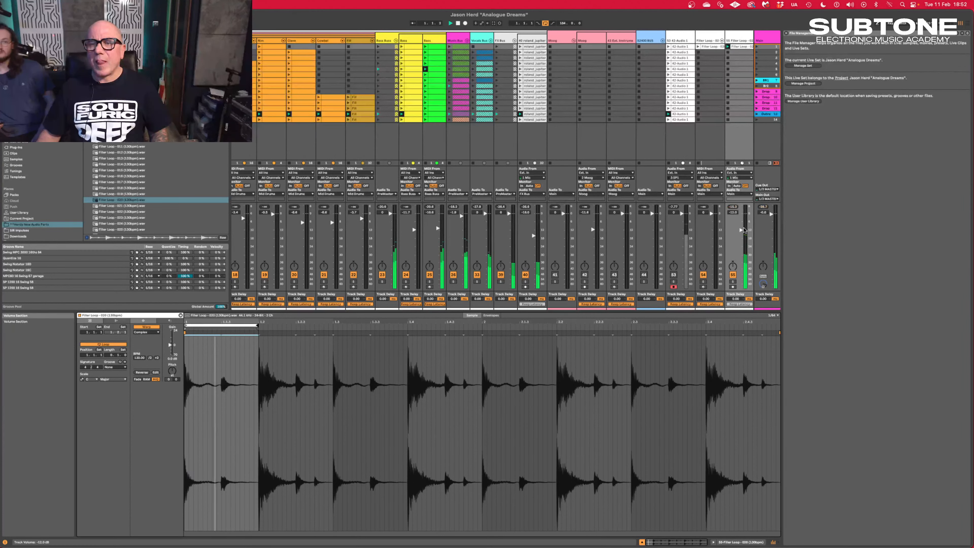
drag(744, 231, 742, 219)
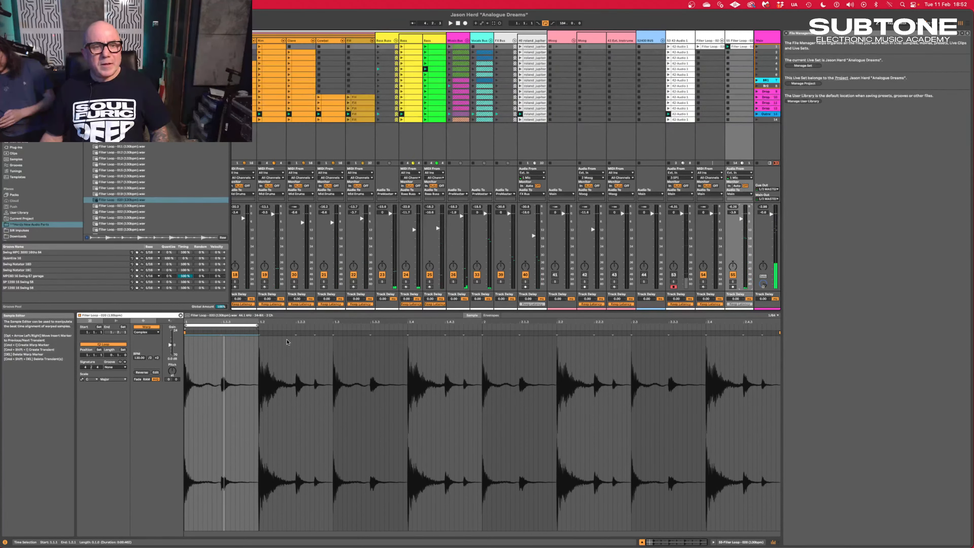
drag(250, 326, 364, 335)
key(space)
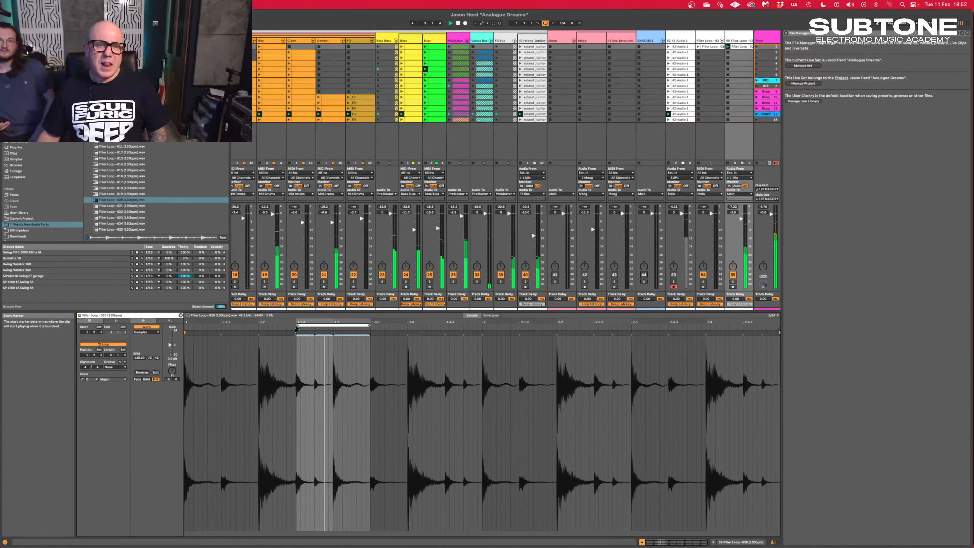
drag(333, 329, 296, 332)
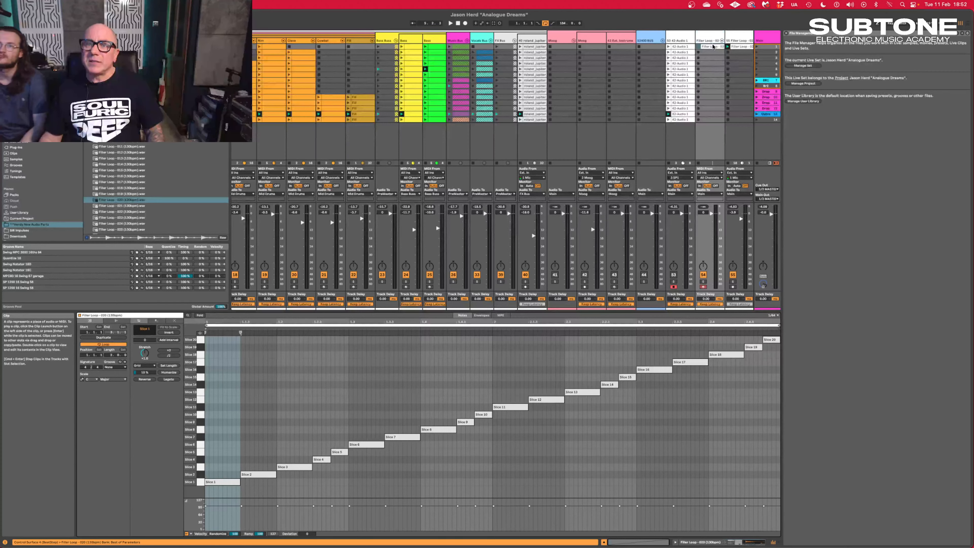
Show the sliced track's drum rack and set Slice 3 to One-Shot playback with a longer fade-out.
click(742, 543)
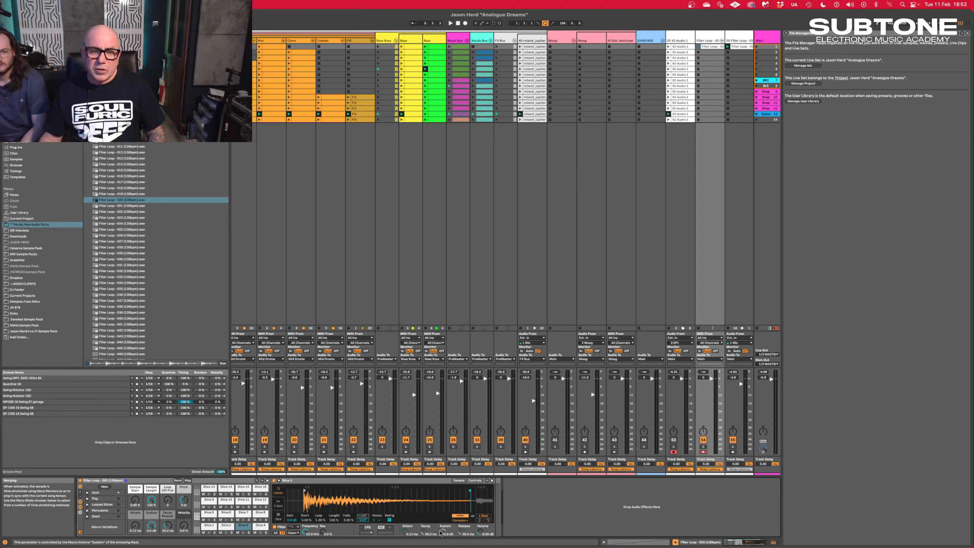
click(279, 503)
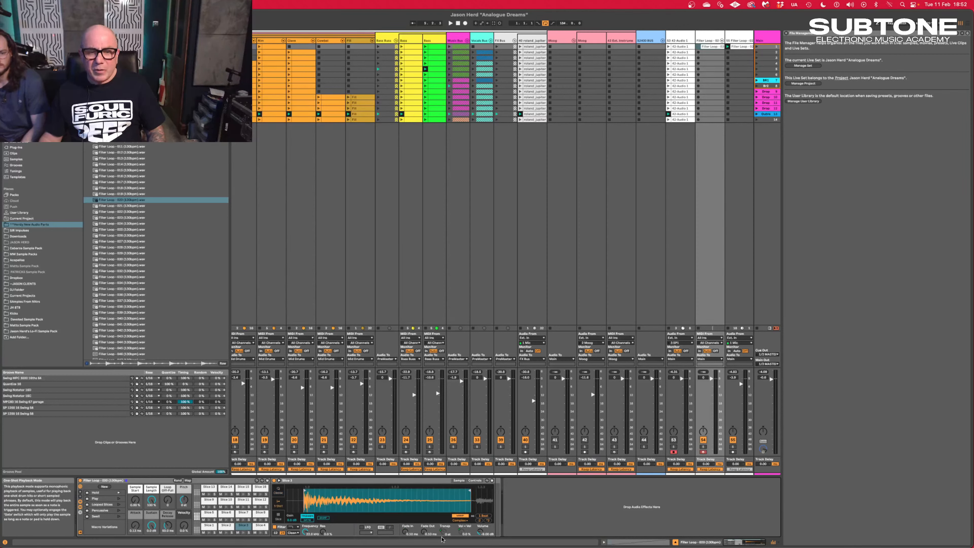
drag(424, 531, 423, 523)
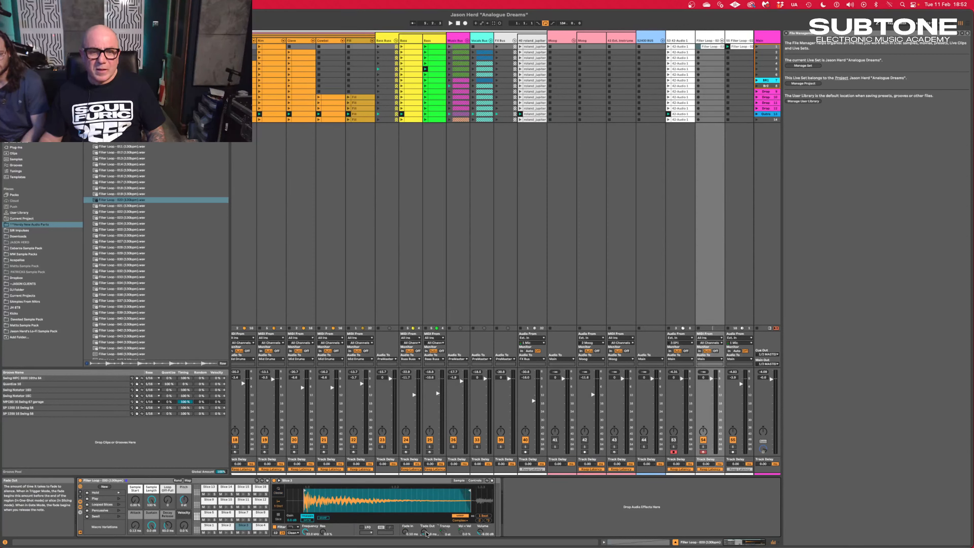
Switch Slice 6 in the drum rack to One-Shot playback and lengthen its fade-out.
click(229, 515)
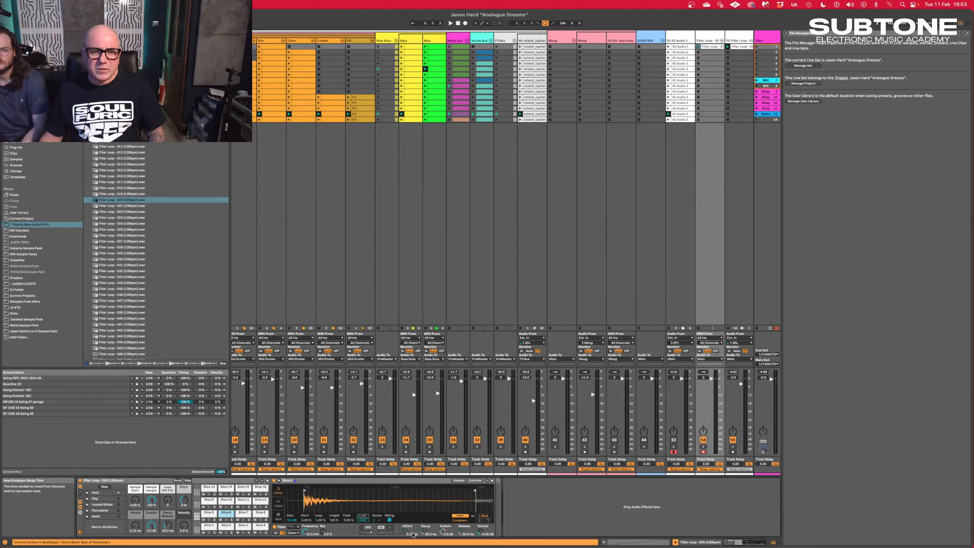
click(279, 503)
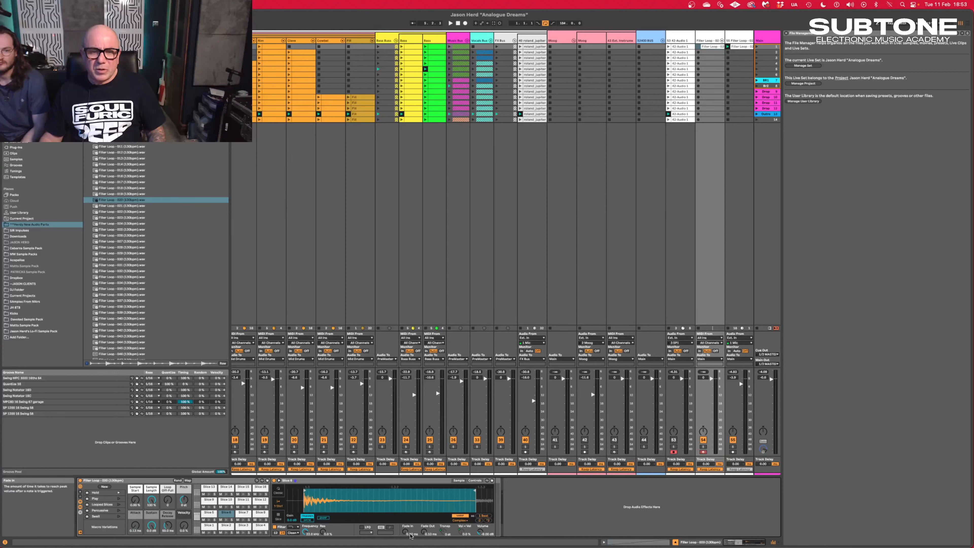
drag(424, 533, 424, 526)
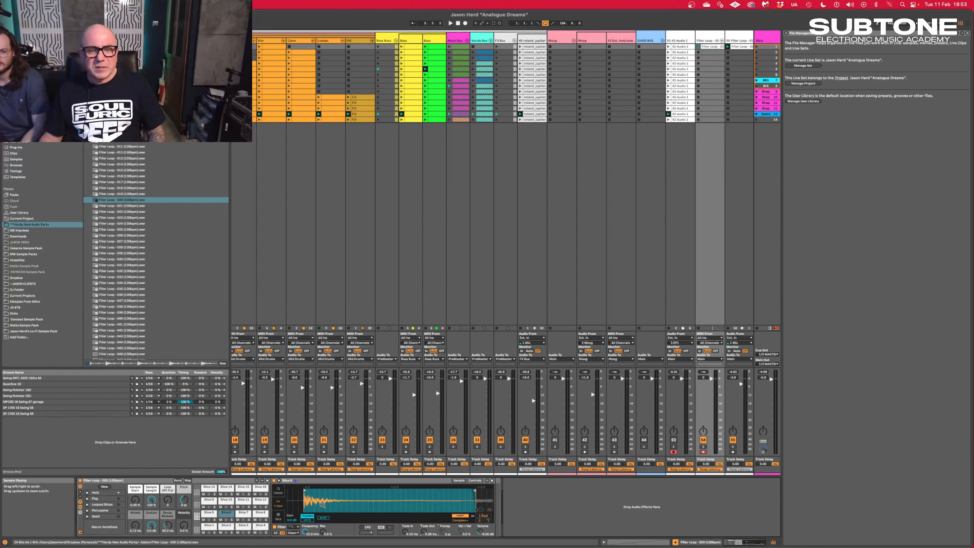
Select Slice 8 in the drum rack and bring up the Simpler presets for swapping.
click(262, 515)
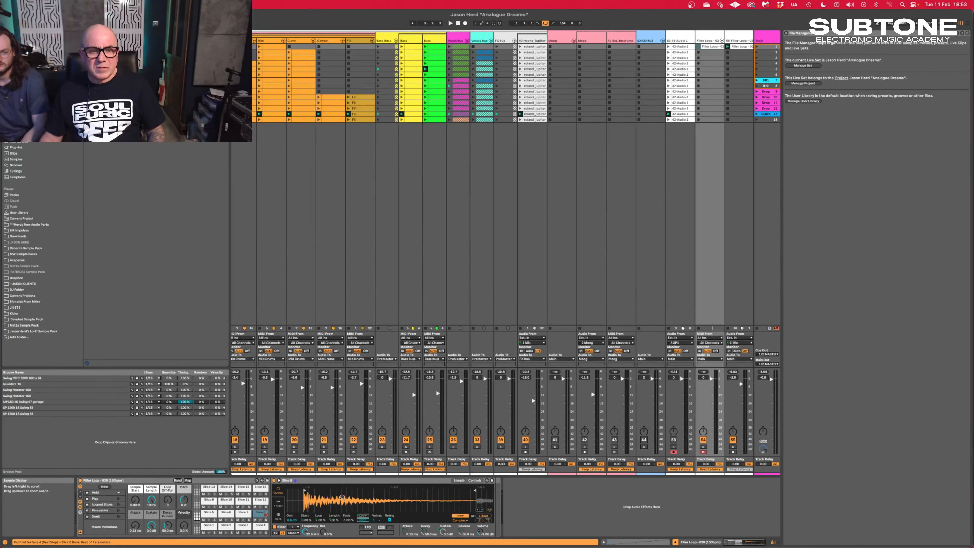
click(473, 491)
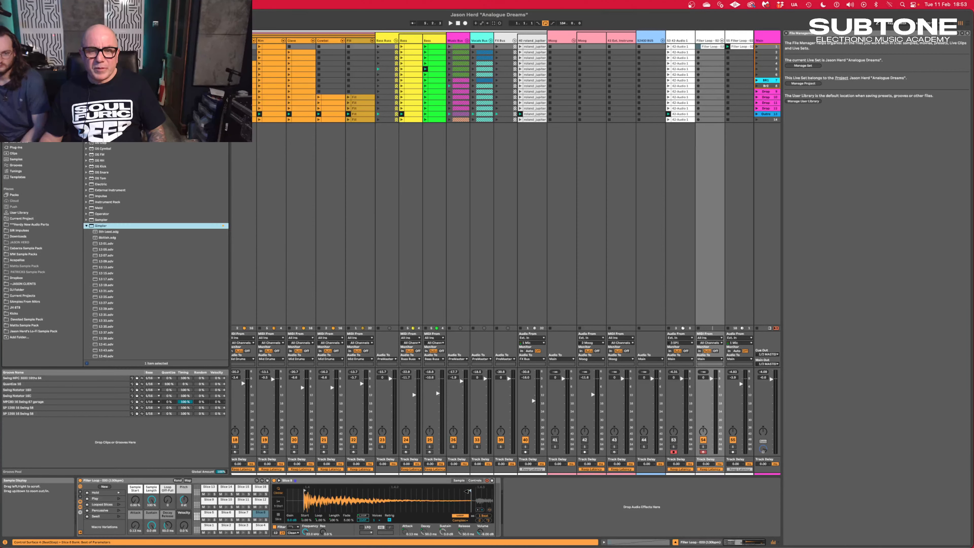